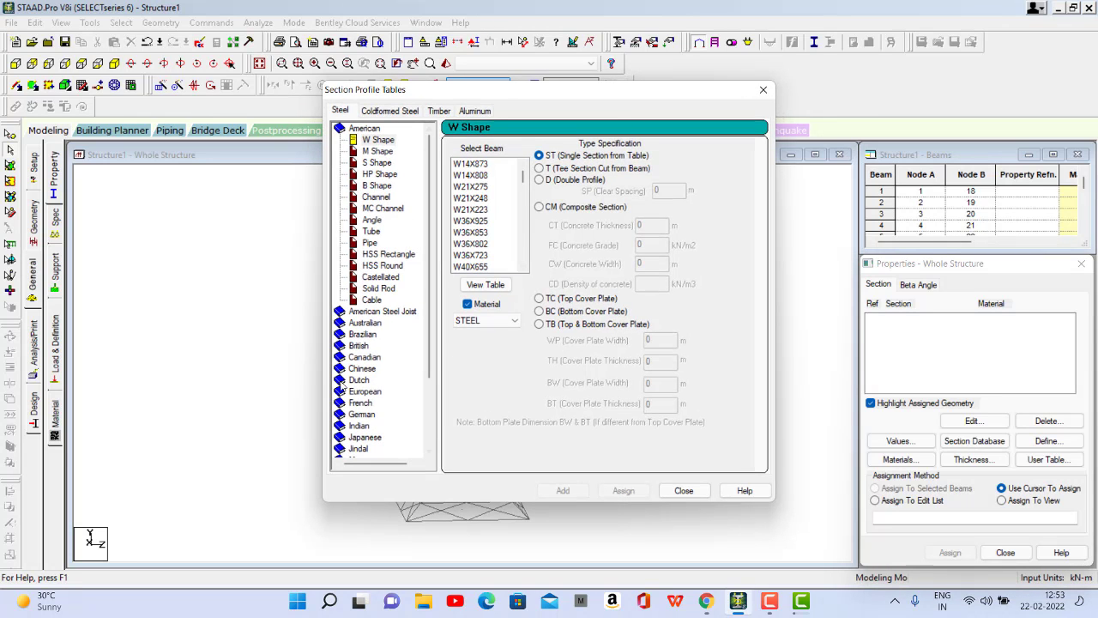
Step: Add the Indian steel angle section ISA150x115x16 as a single section with STEEL material to the structure's properties
scroll(351, 382, "down", 2)
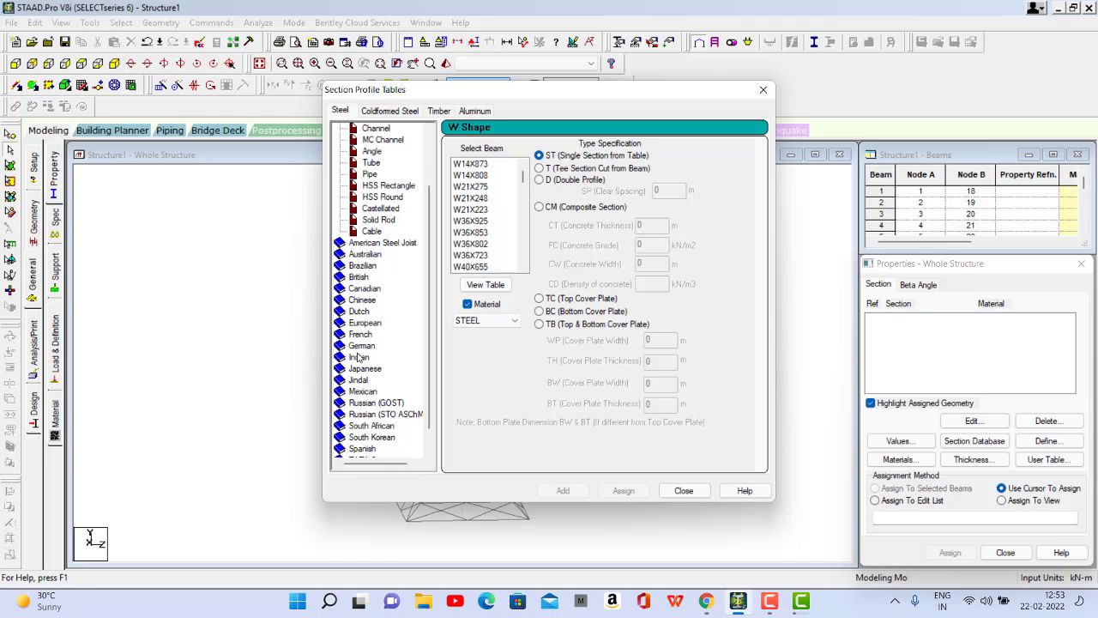
double_click(359, 357)
left_click(371, 335)
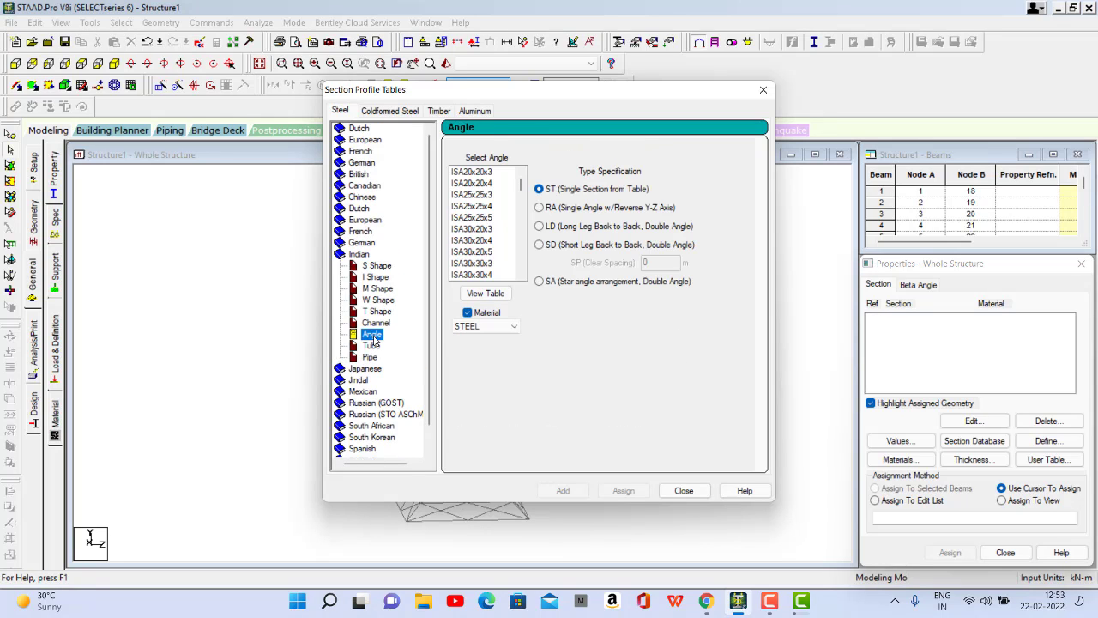
scroll(484, 258, "down", 5)
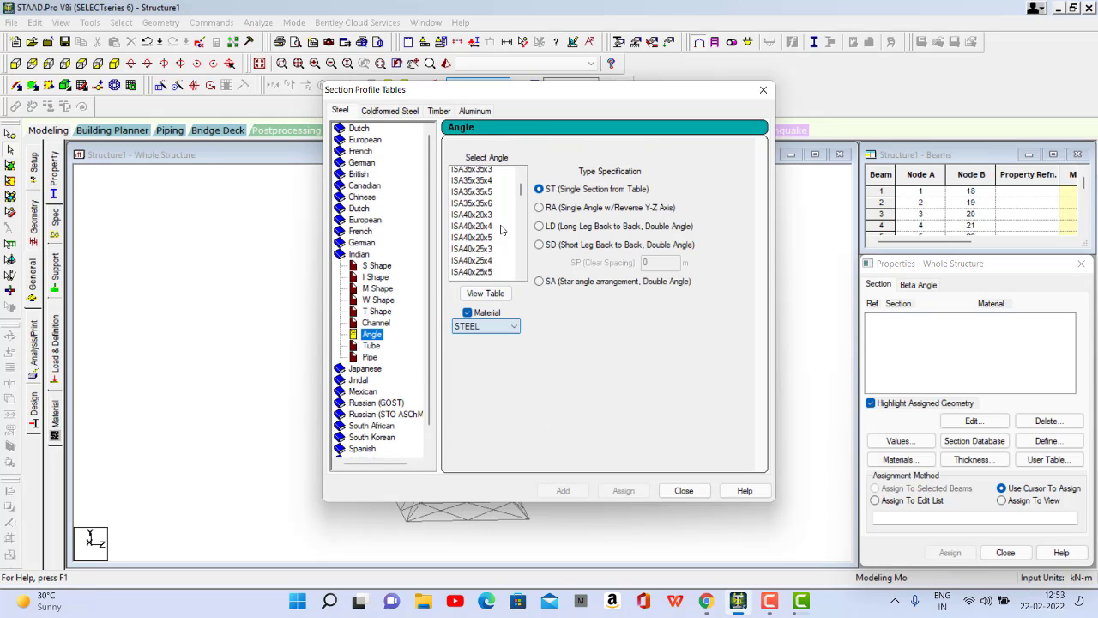
scroll(483, 257, "down", 15)
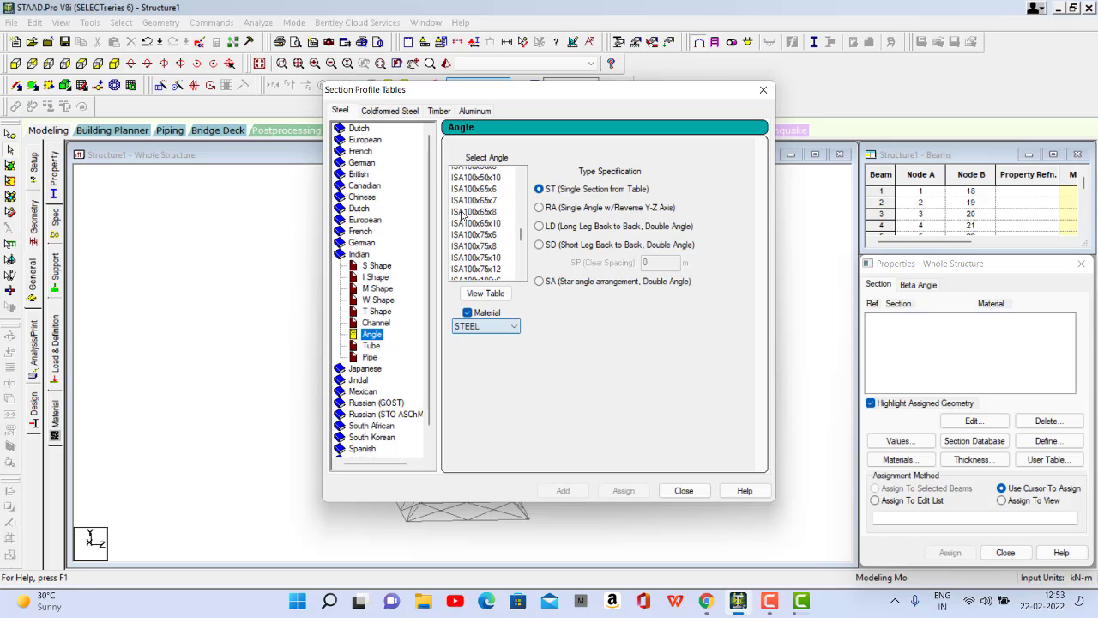
scroll(461, 214, "down", 5)
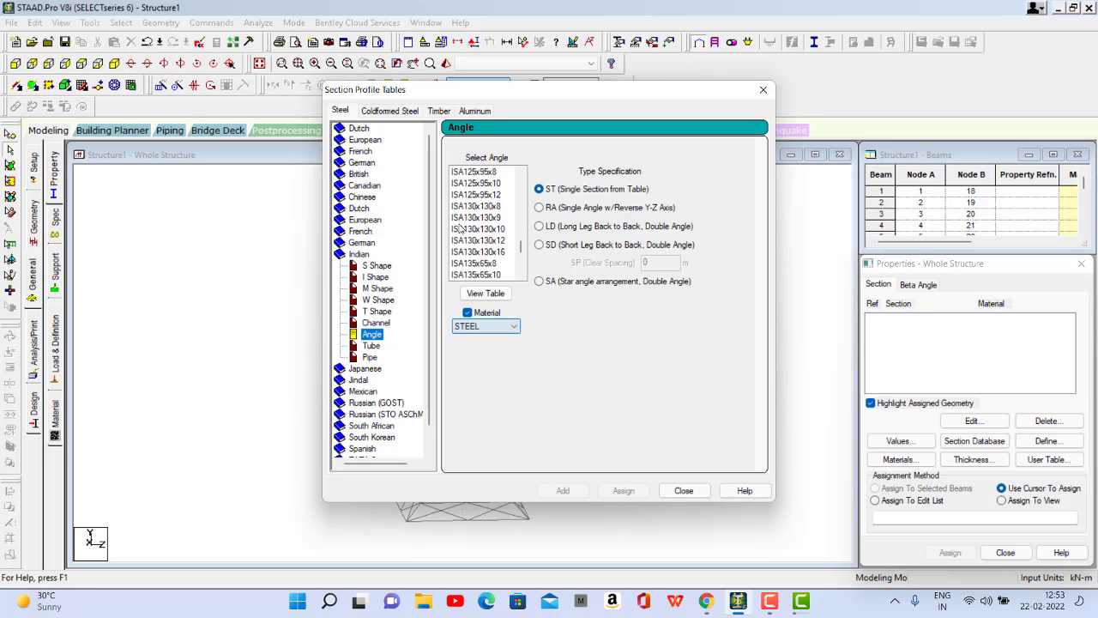
scroll(461, 227, "down", 5)
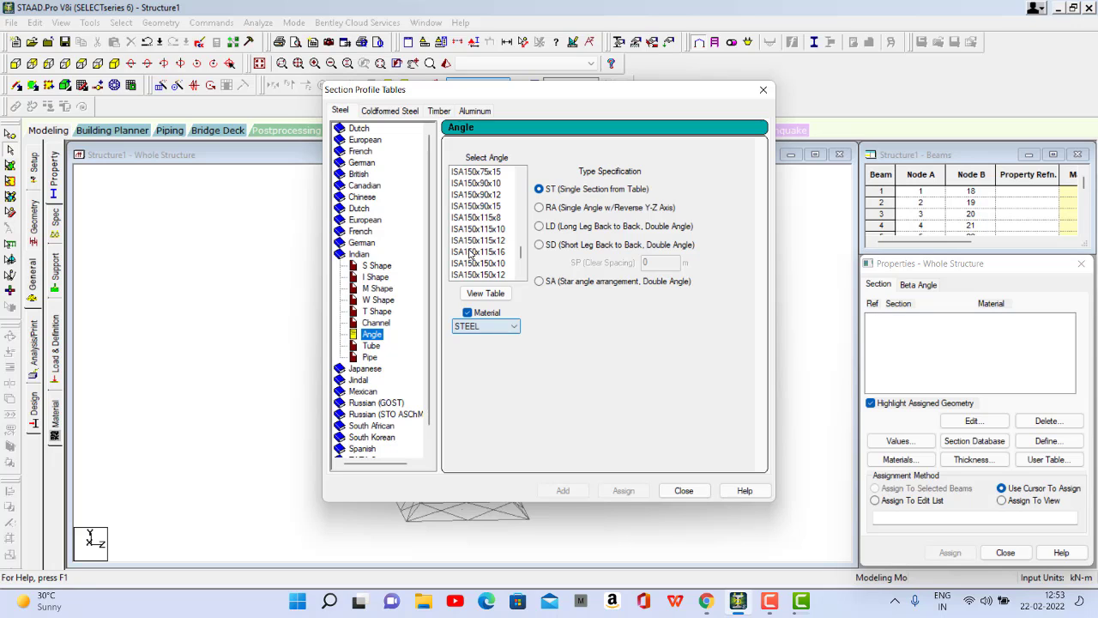
left_click(471, 252)
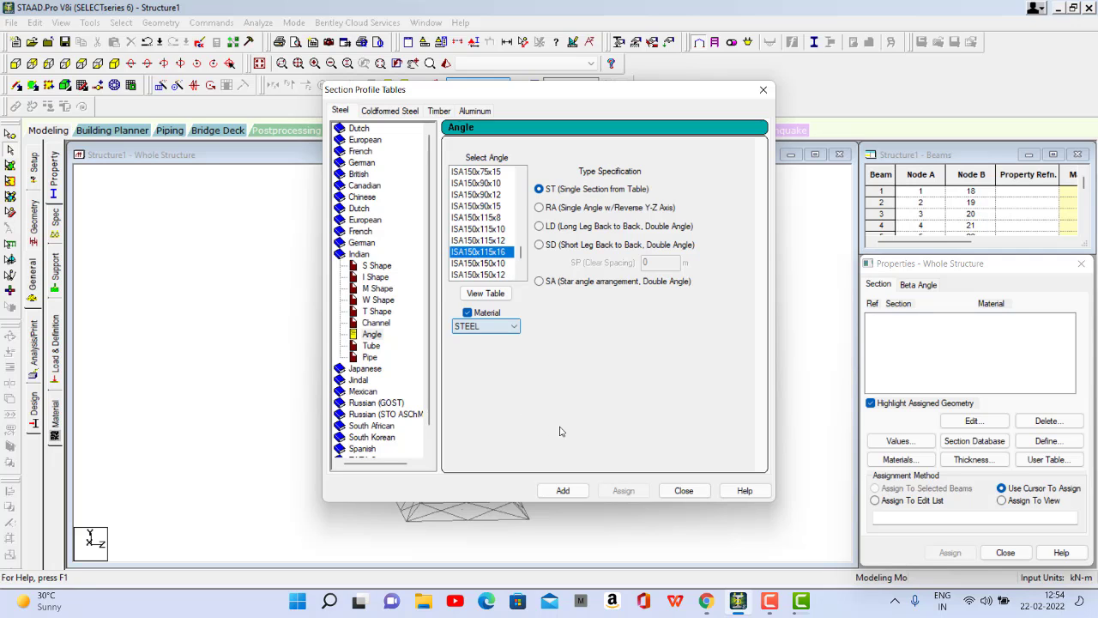
left_click(564, 491)
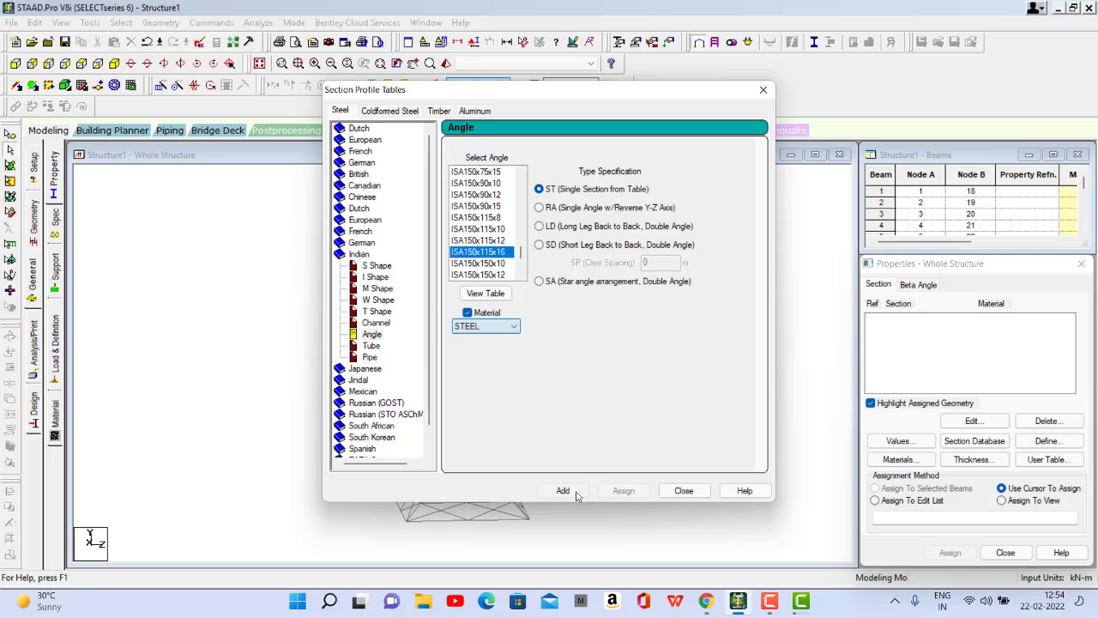
left_click(684, 492)
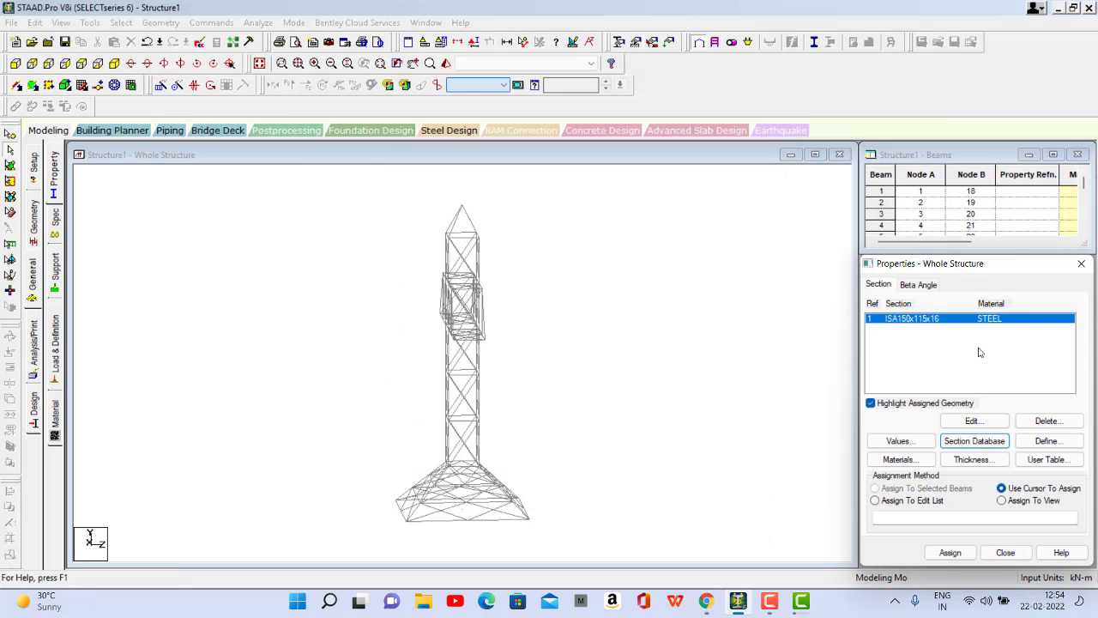
Step: Assign the ISA150x115x16 section to all beams of the tower using the Assign To View method
left_click(930, 502)
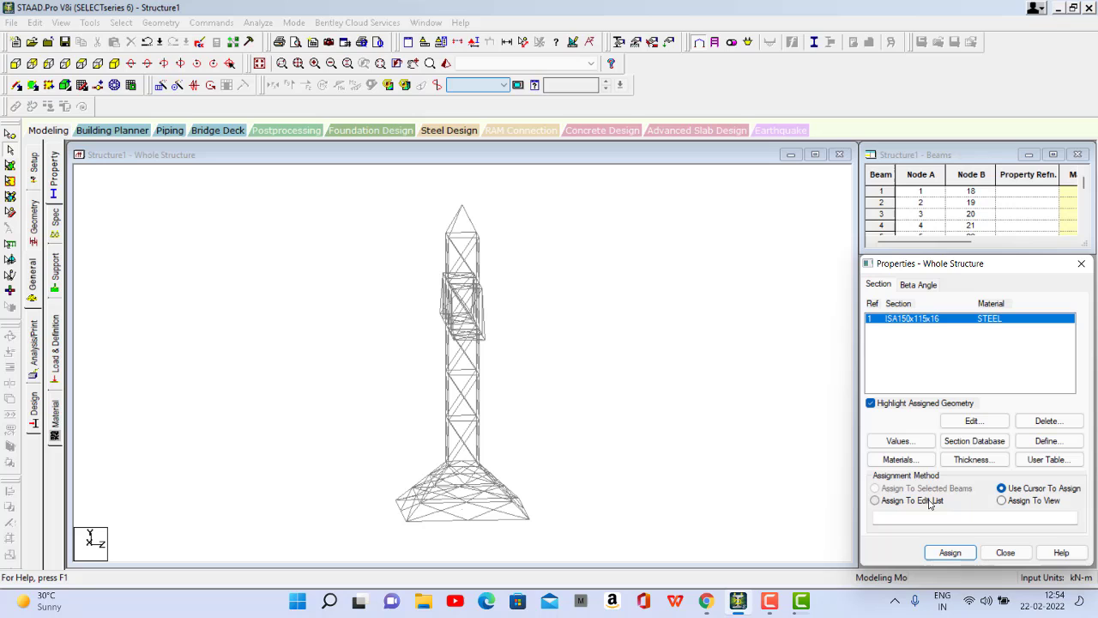
left_click(1019, 506)
left_click(958, 553)
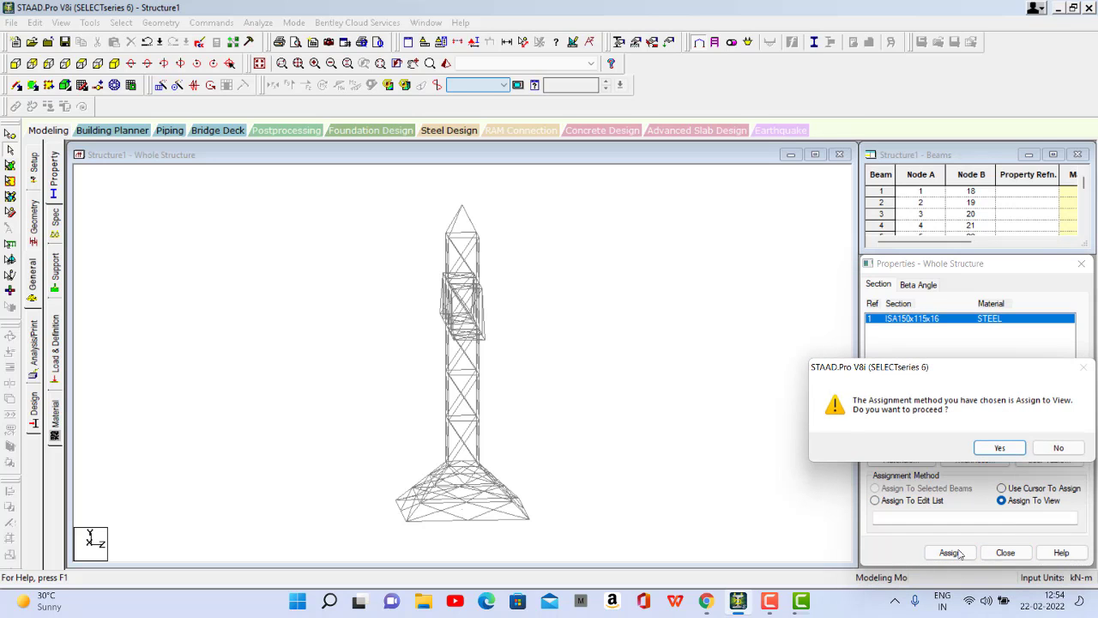
left_click(999, 447)
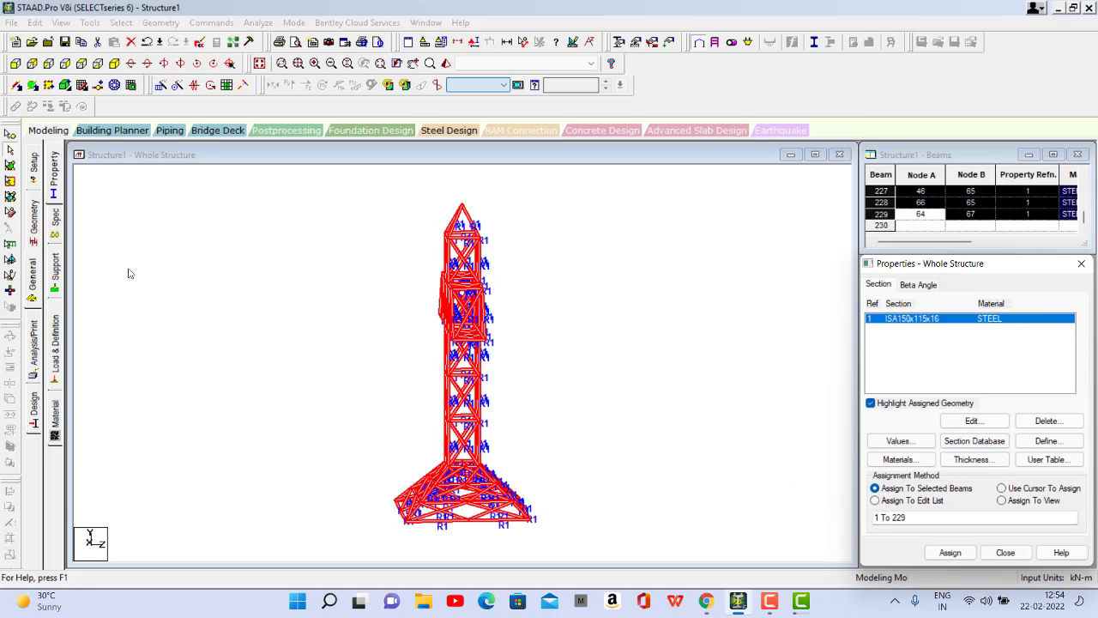
Step: Create a new fixed support definition for the structure
left_click(54, 281)
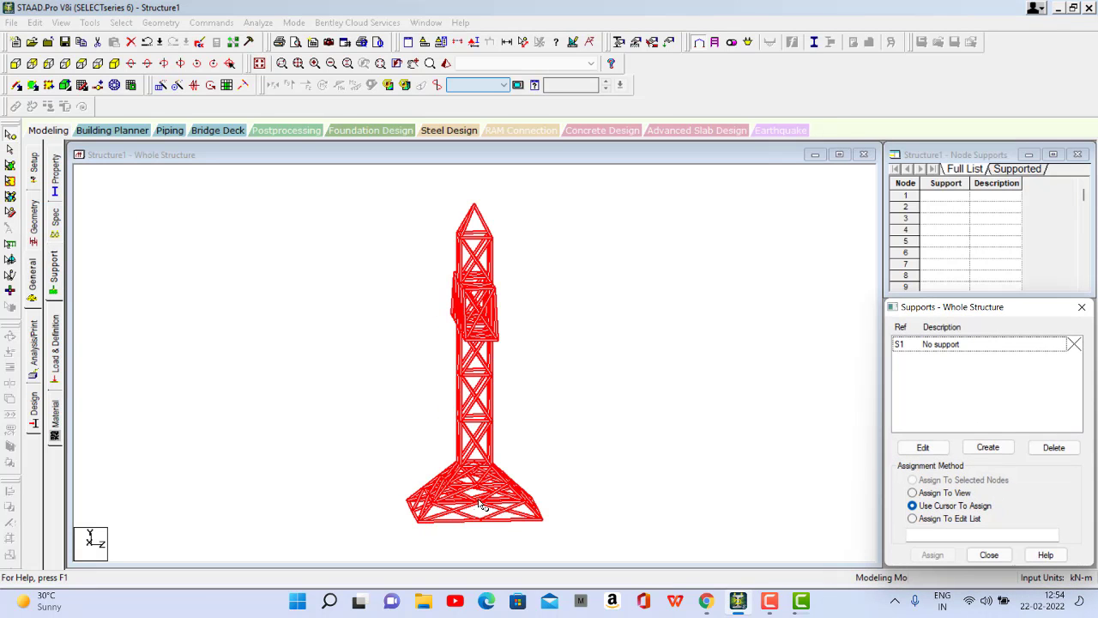
left_click(988, 447)
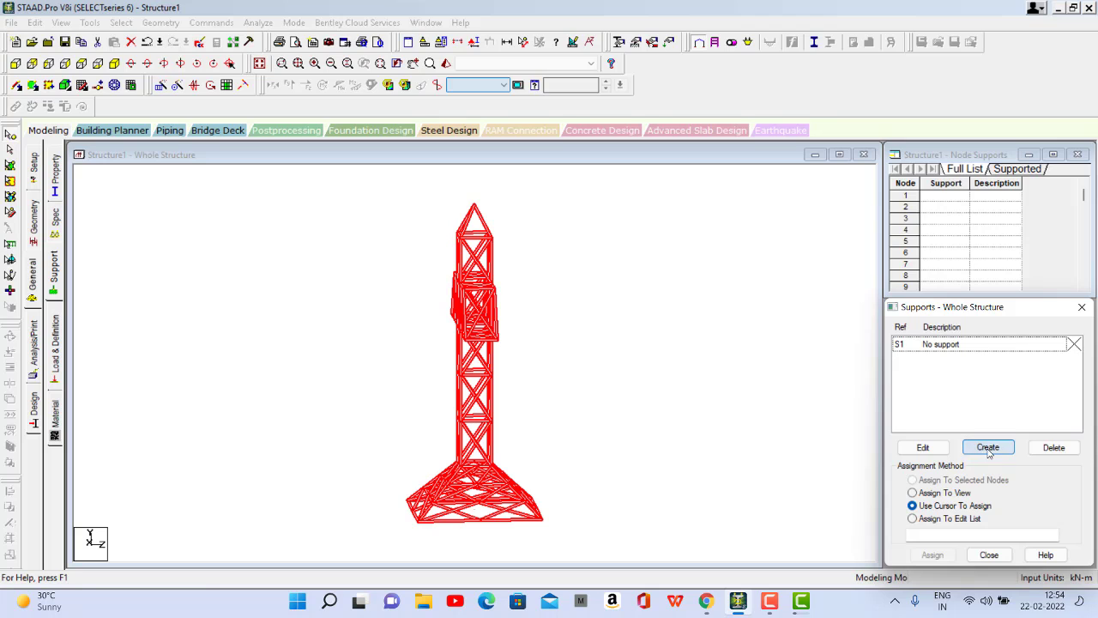
left_click(899, 571)
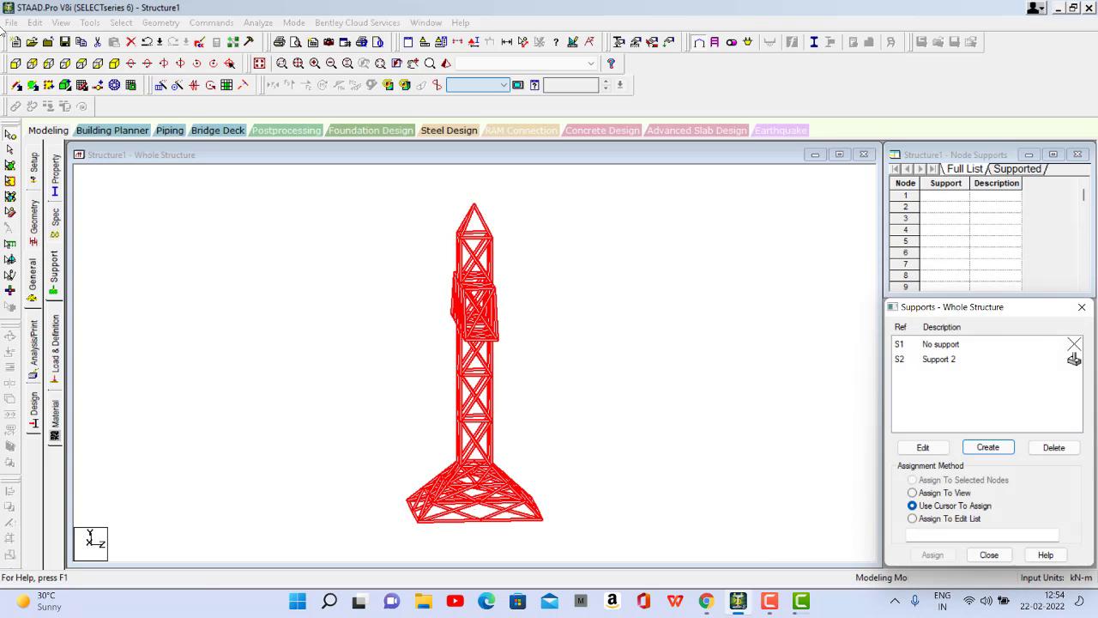
Step: Choose Support 2 and, in isometric view, select the five corner and mid-edge nodes along the two front sides of the tower base
left_click(15, 63)
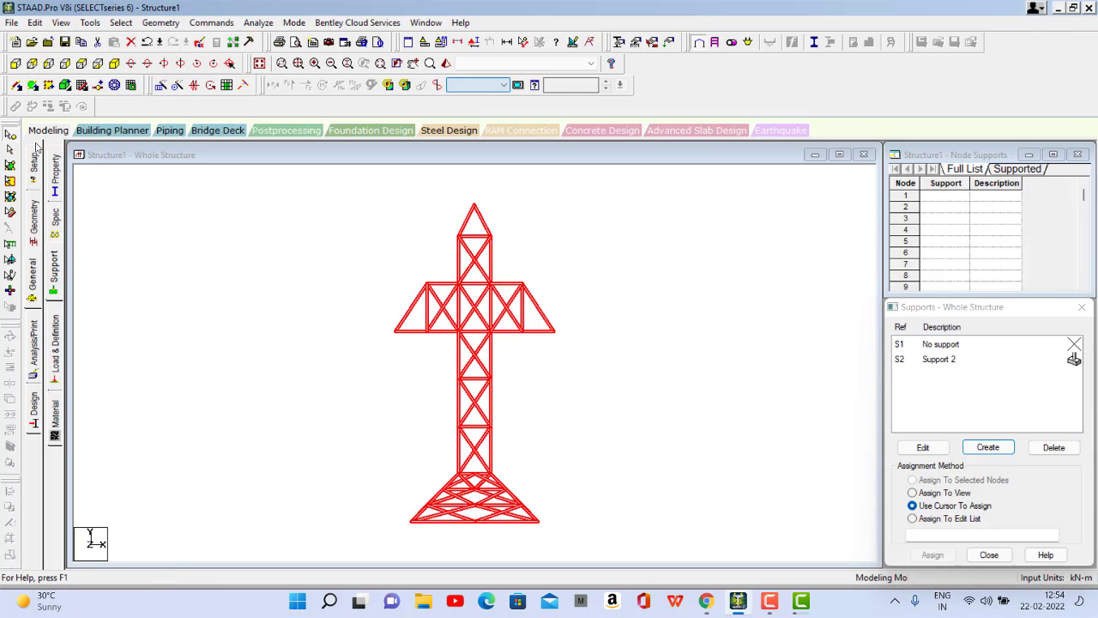
left_click(82, 63)
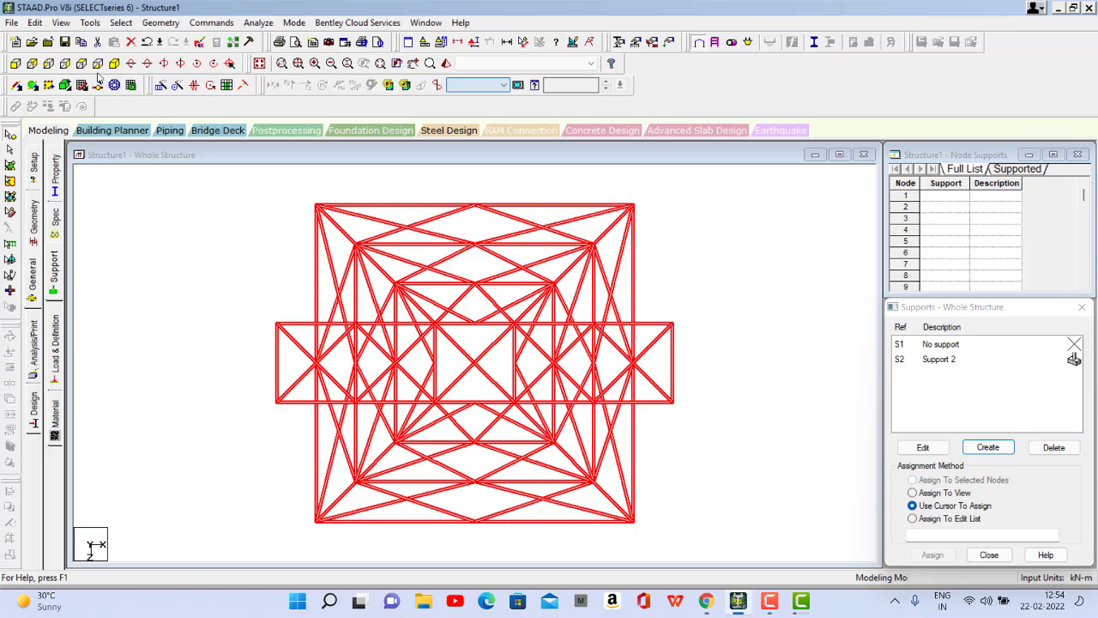
left_click(114, 65)
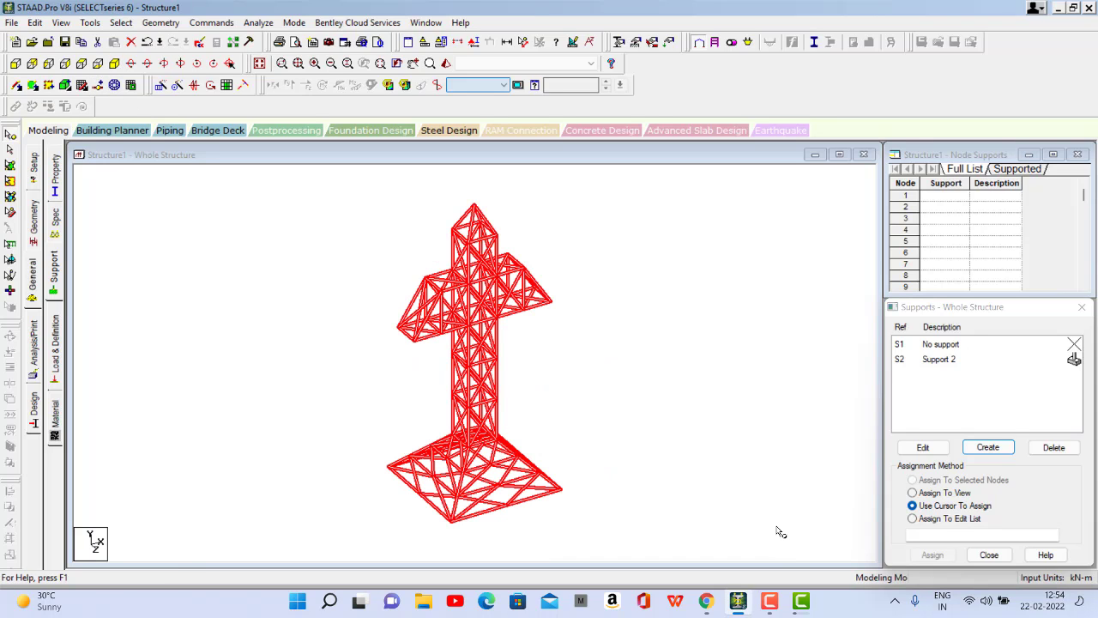
left_click(747, 446)
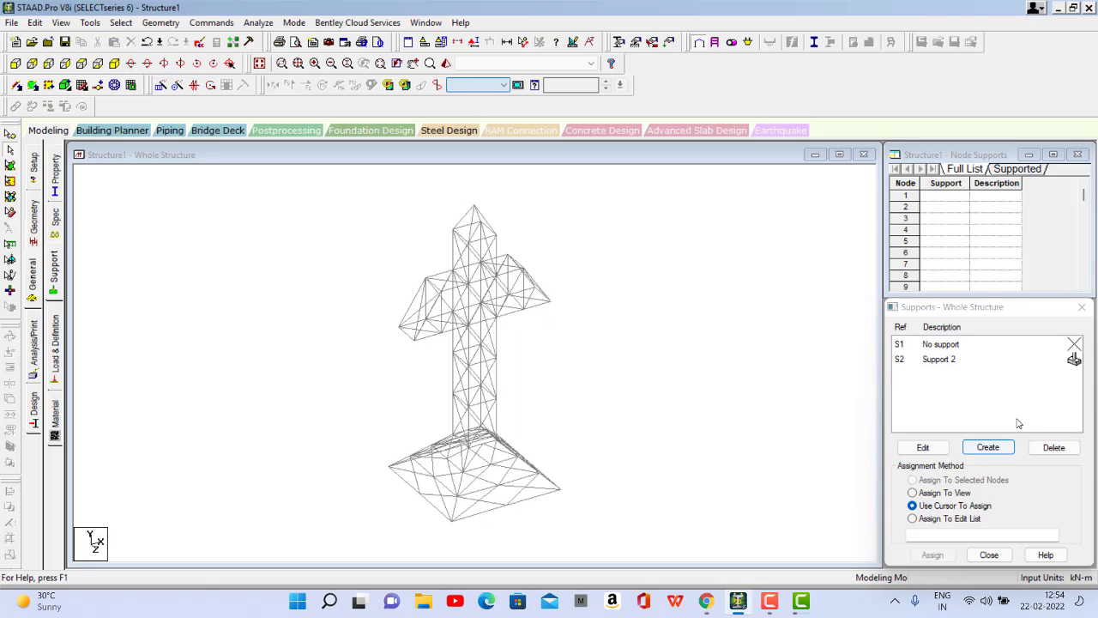
left_click(941, 360)
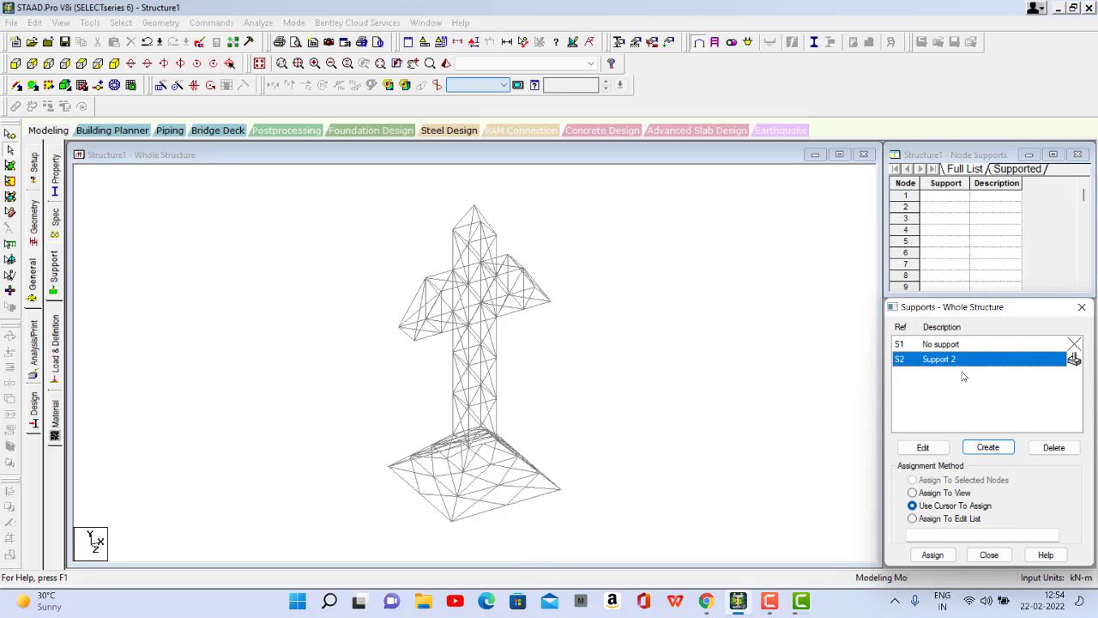
left_click(571, 495)
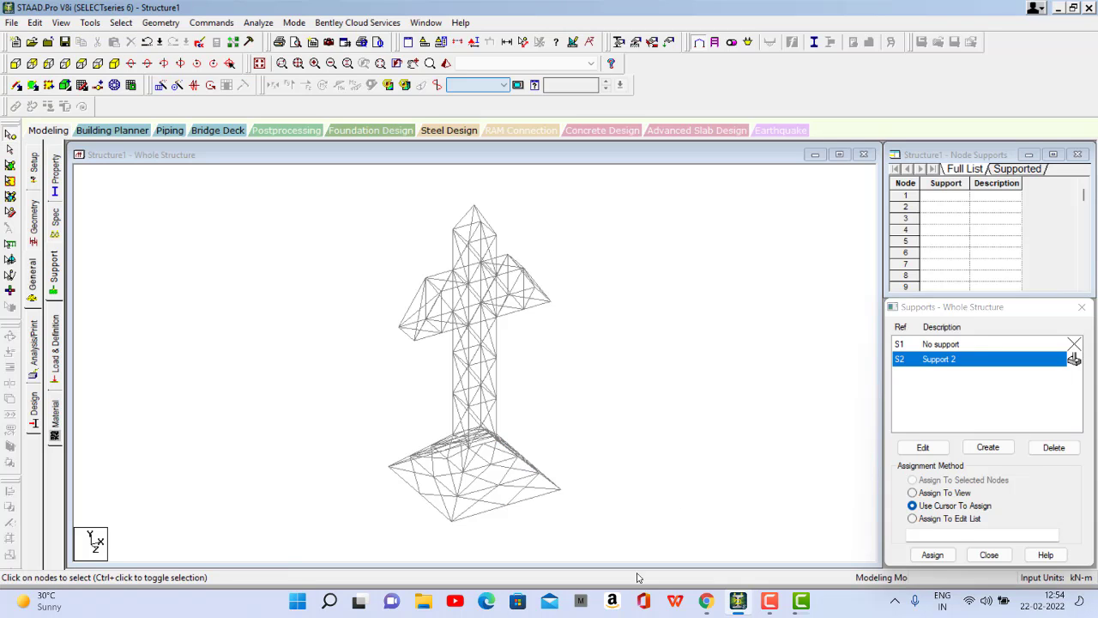
left_click(452, 521)
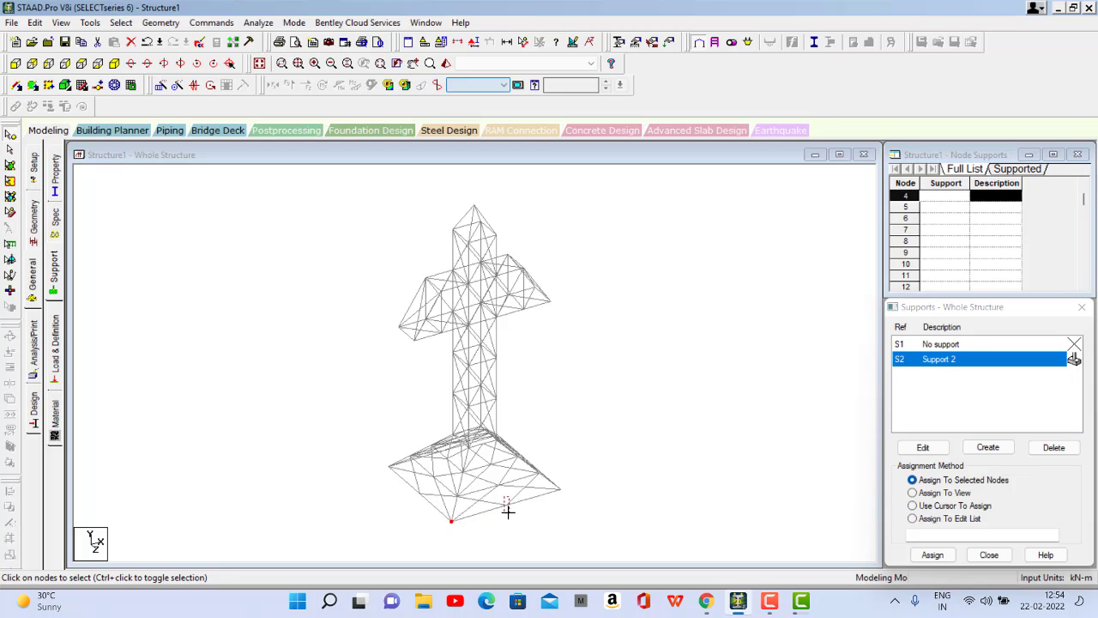
left_click(507, 508, "ctrl")
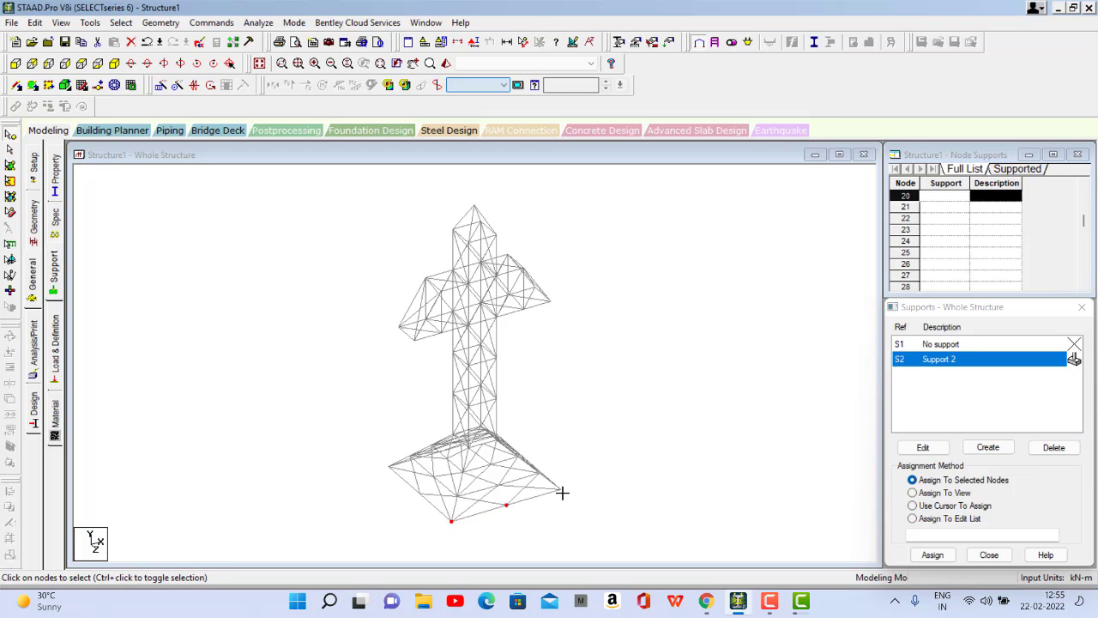
left_click(561, 490, "ctrl")
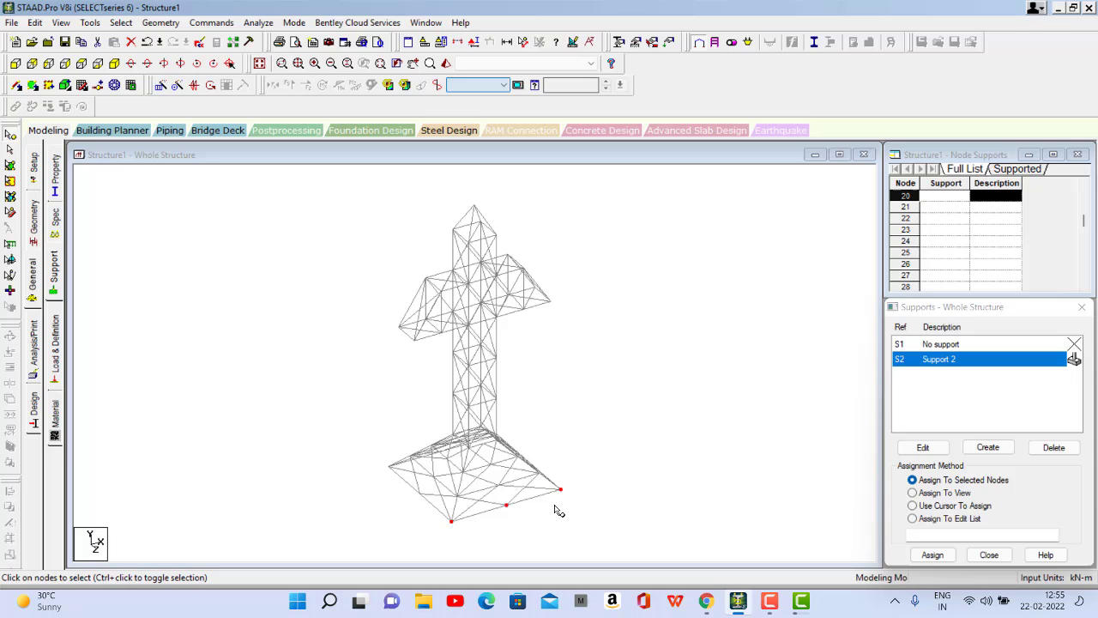
left_click(423, 506, "ctrl")
left_click_drag(394, 481, 401, 483, "ctrl")
Step: Add the mid-edge node and far corner node on the opposite side of the tower base to the selection
key("Left")
key("Left")
key("Left")
key("Left")
key("Left")
key("Left")
key("Left")
key("Left")
key("Left")
key("Left")
key("Left")
key("Left")
key("Left")
key("Left")
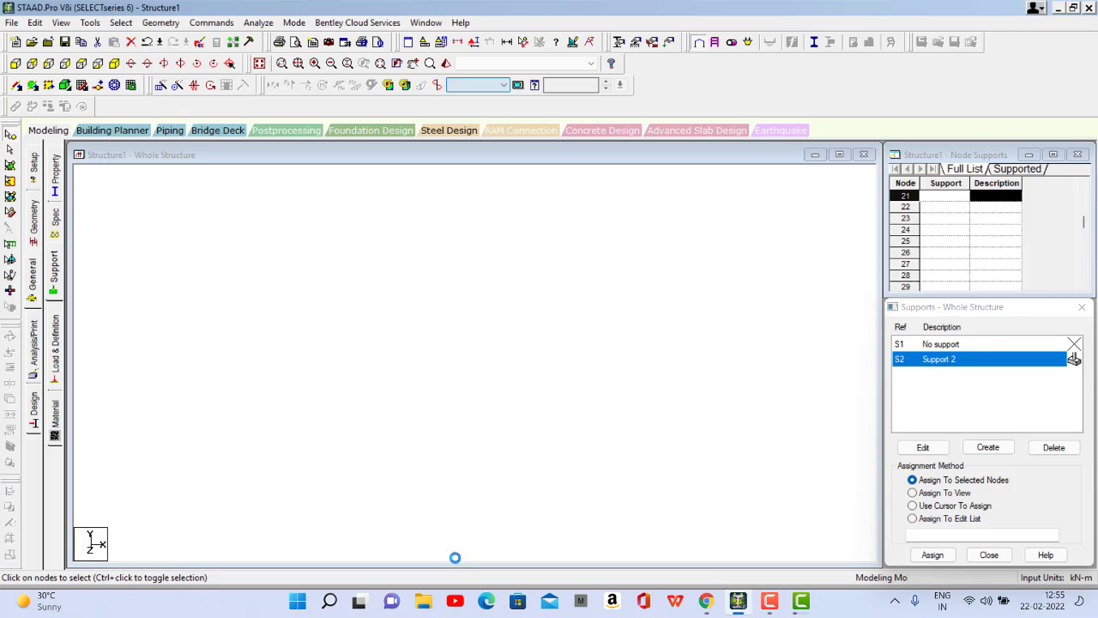
key("Left")
key("Left")
key("Left")
key("Left")
key("Left")
key("Left")
key("Left")
key("Left")
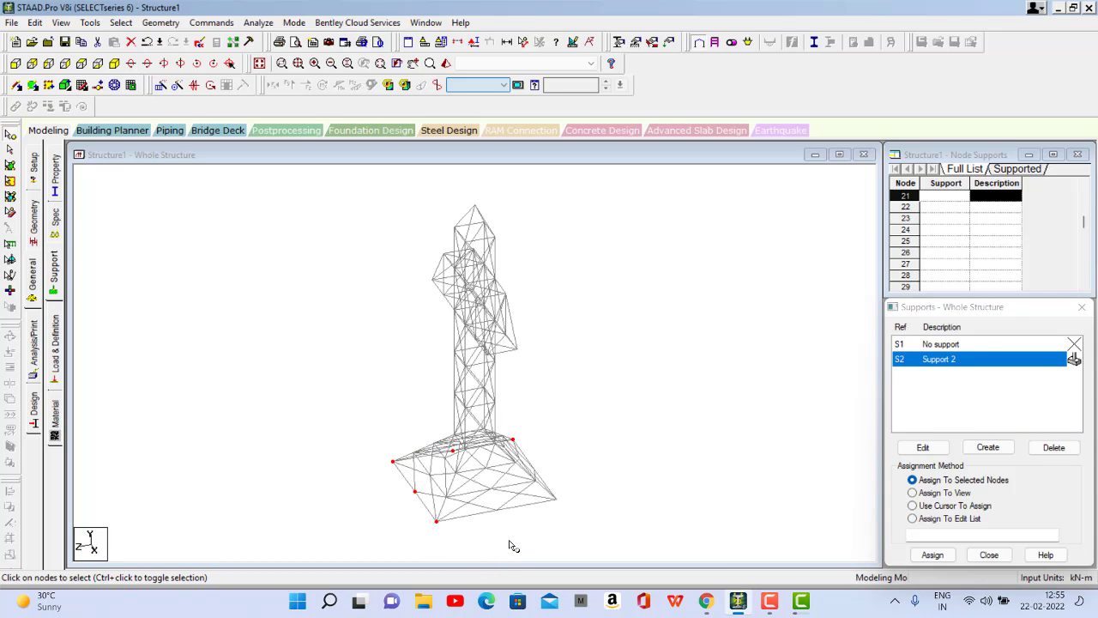
left_click(496, 511, "ctrl")
left_click_drag(560, 505, 563, 508, "ctrl")
Step: Add the last mid-edge base node to the selection, assign Support 2 to all eight selected nodes, and clear the selection
key("Left")
key("Left")
key("Left")
key("Left")
key("Left")
key("Left")
key("Left")
key("Left")
key("Left")
key("Left")
key("Left")
key("Left")
key("Left")
key("Left")
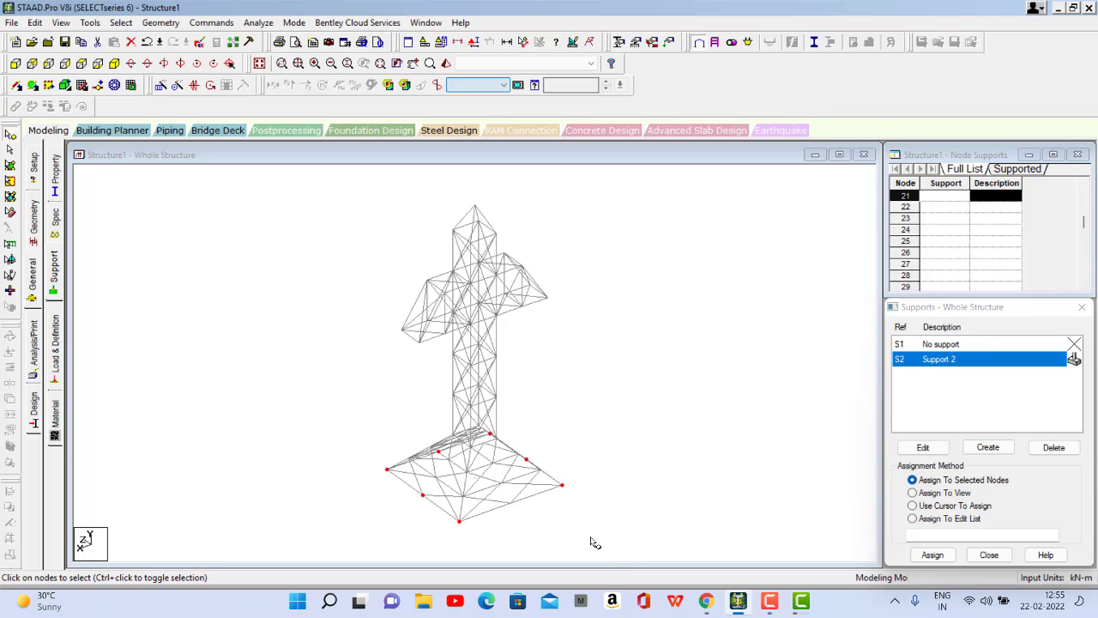
left_click(506, 504, "ctrl")
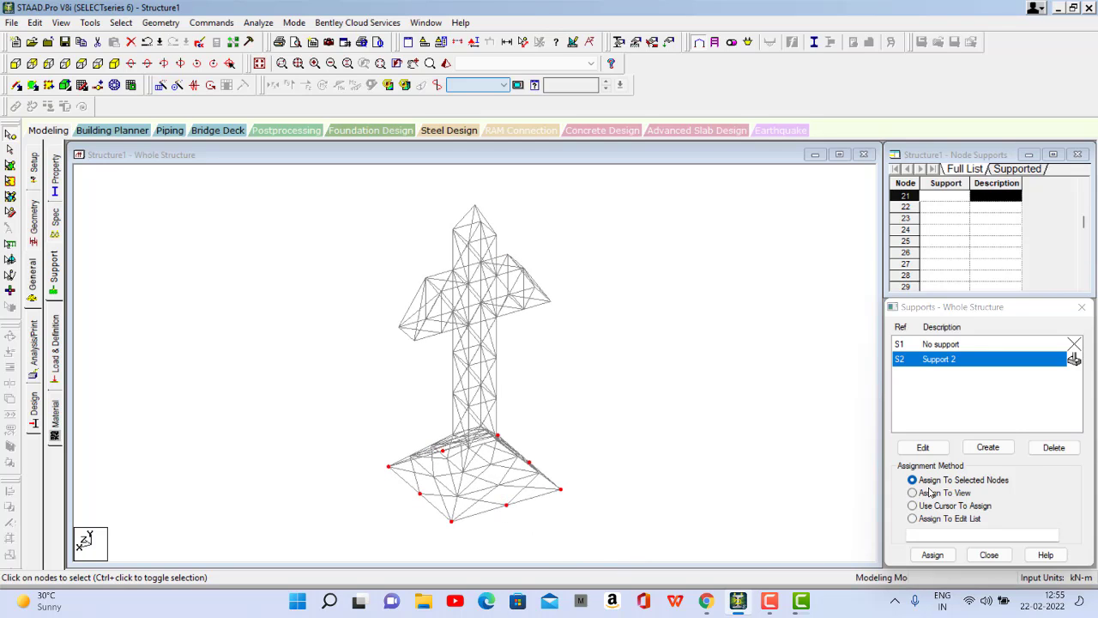
left_click(930, 555)
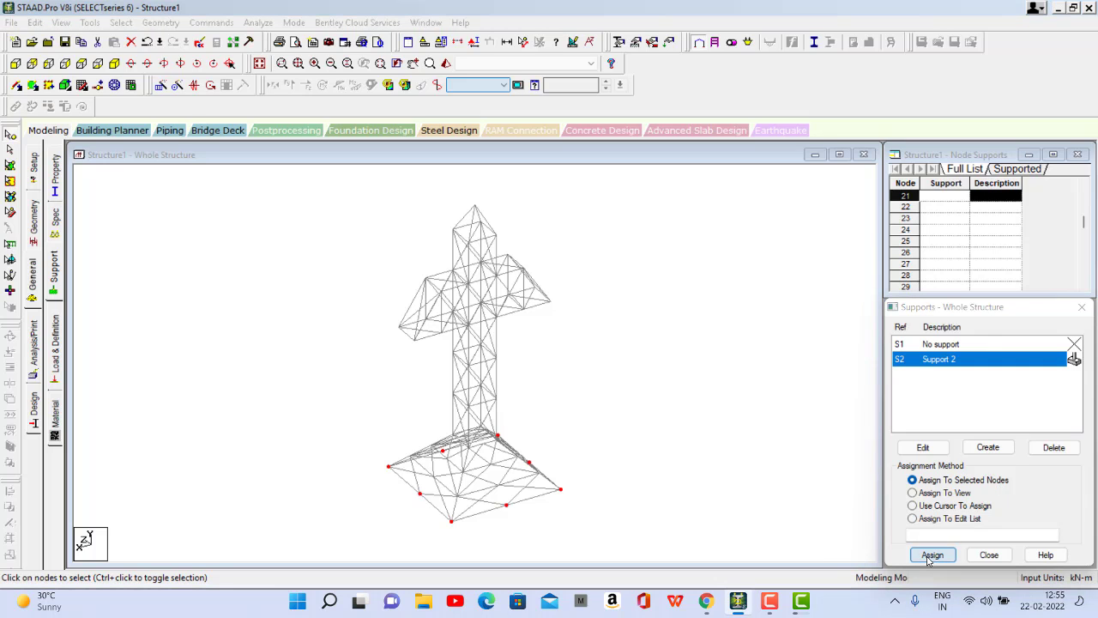
left_click(997, 472)
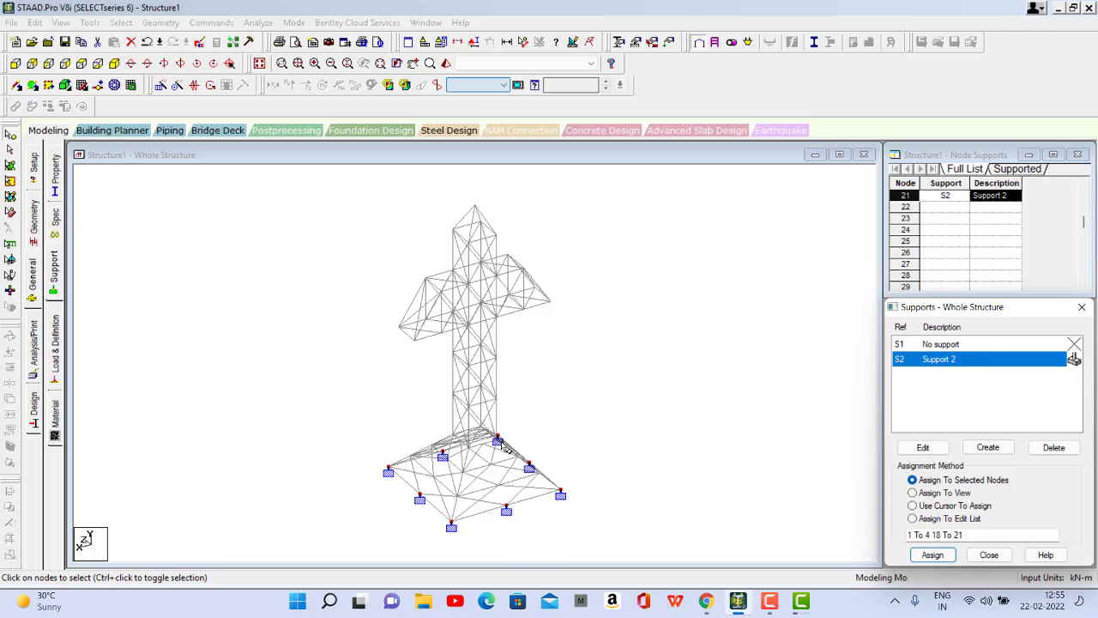
left_click(696, 473)
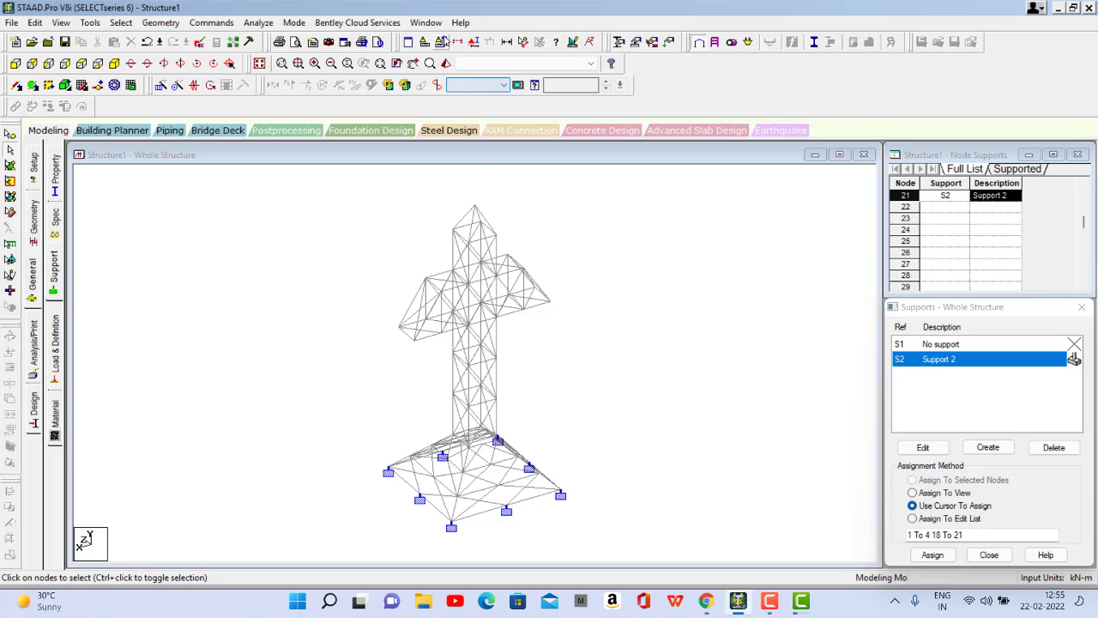
Step: Inspect the tower from different angles in the 3D rendered view and close that view
left_click(446, 64)
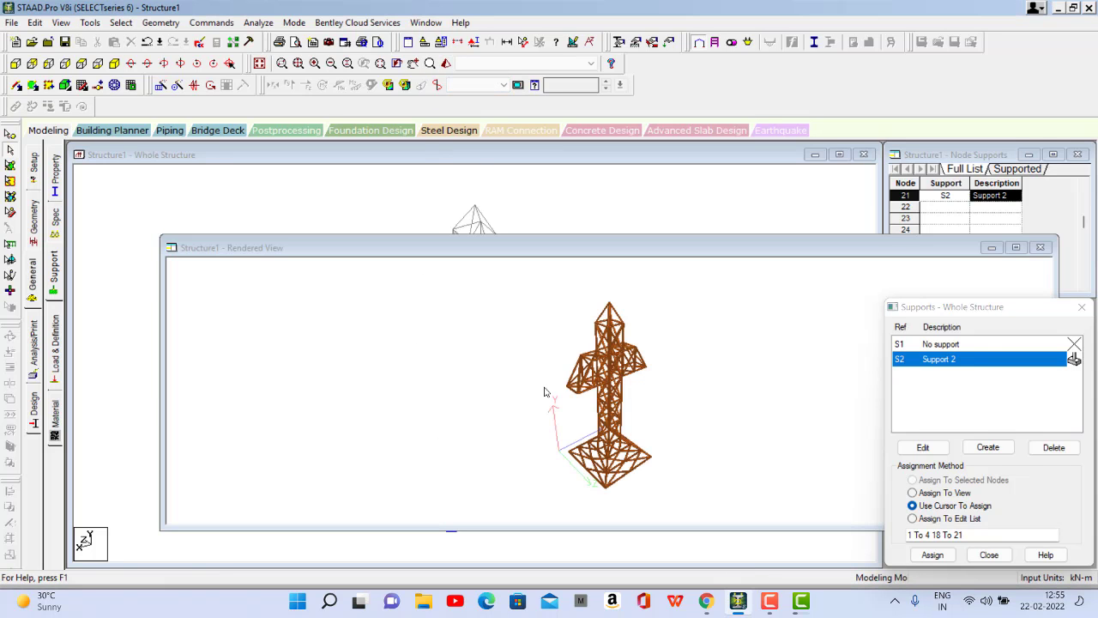
left_click_drag(620, 378, 841, 477)
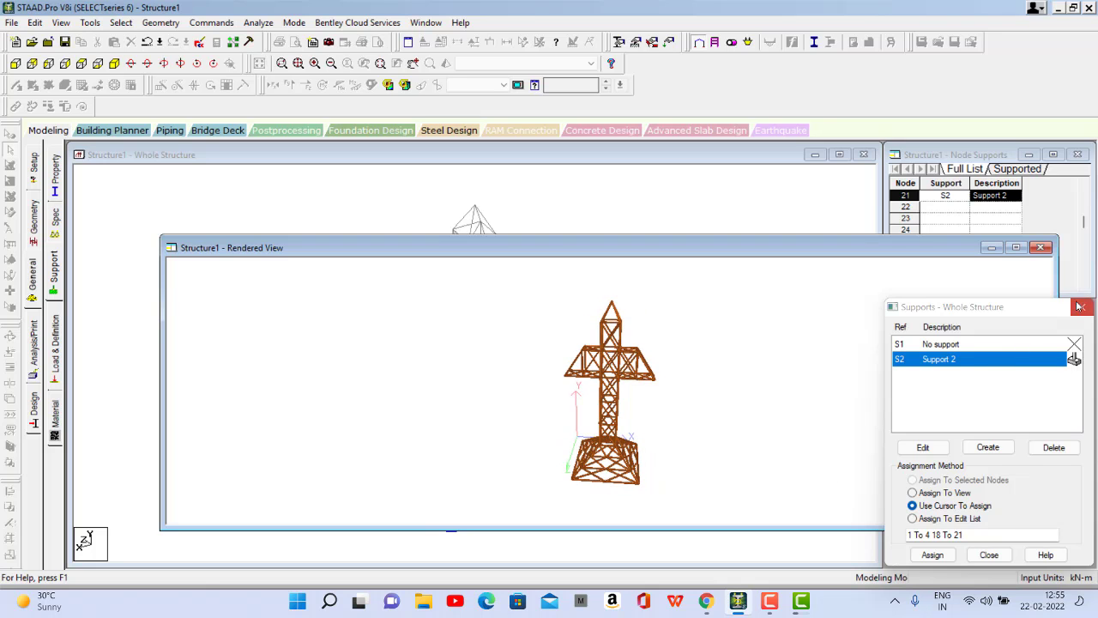
left_click(1041, 248)
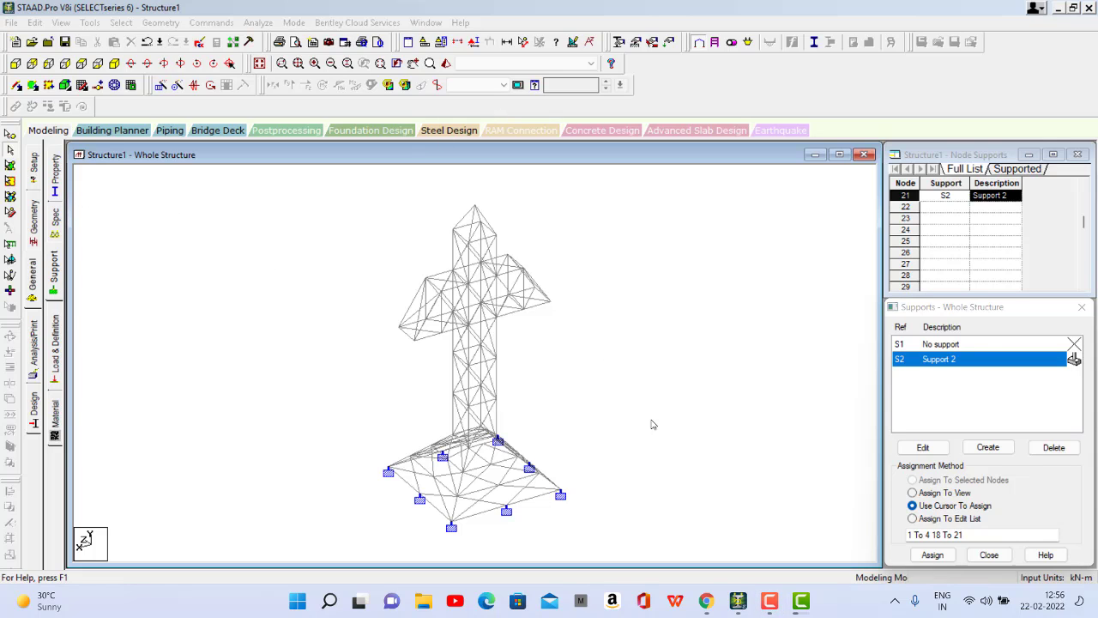
Step: Start a seismic definition of type Indian: IS 1893 - 2002/2005, including 1893 Part 4 and accidental load
left_click(56, 367)
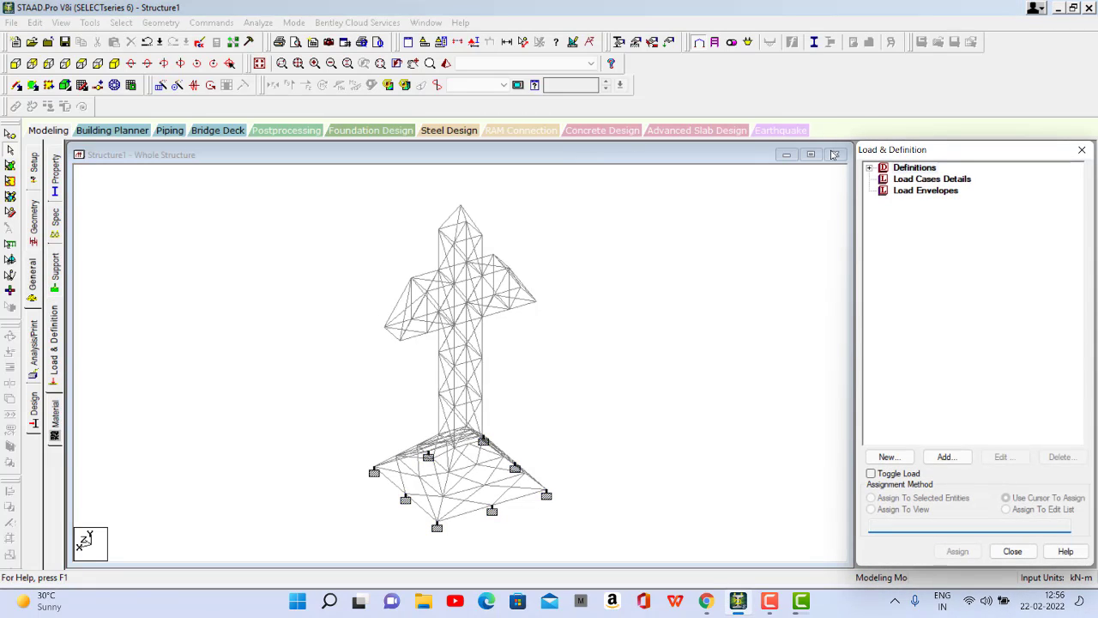
left_click(869, 168)
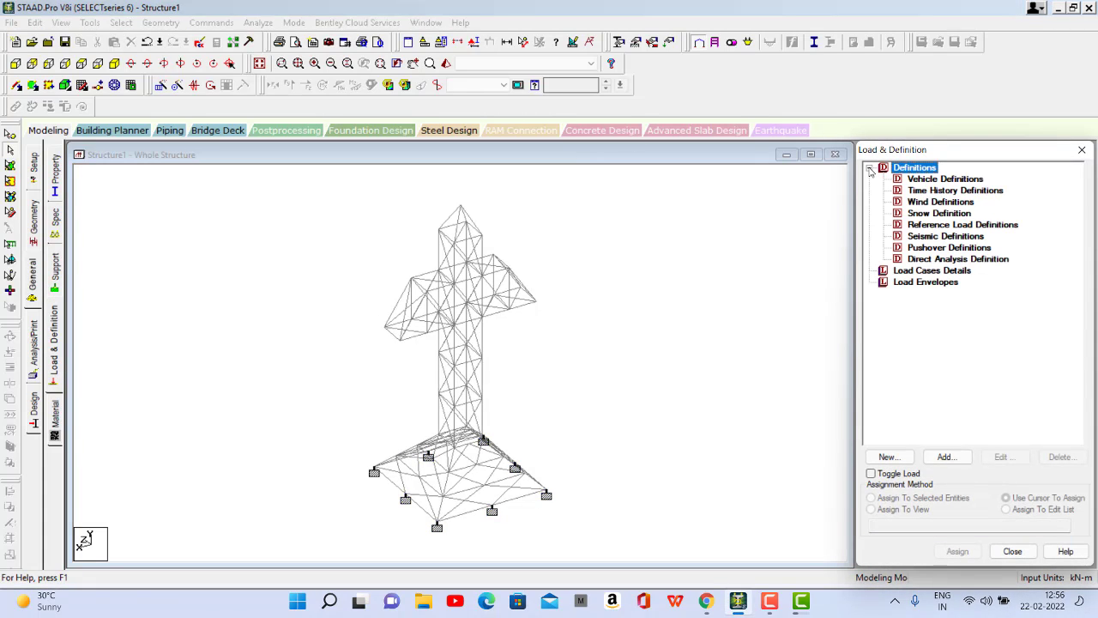
left_click(921, 237)
left_click(948, 456)
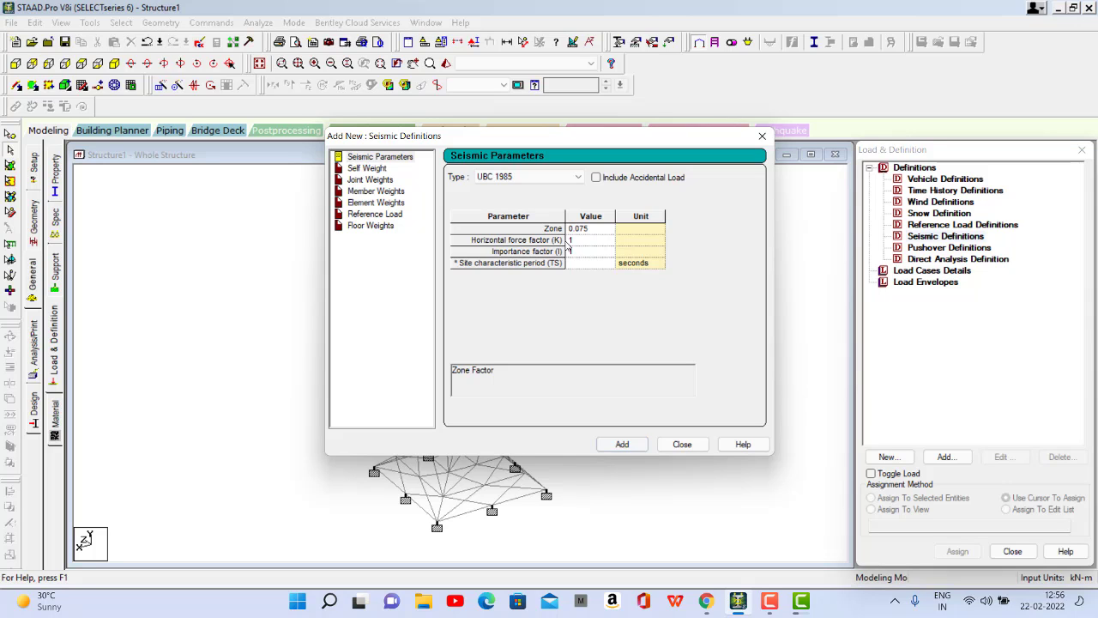
left_click(533, 177)
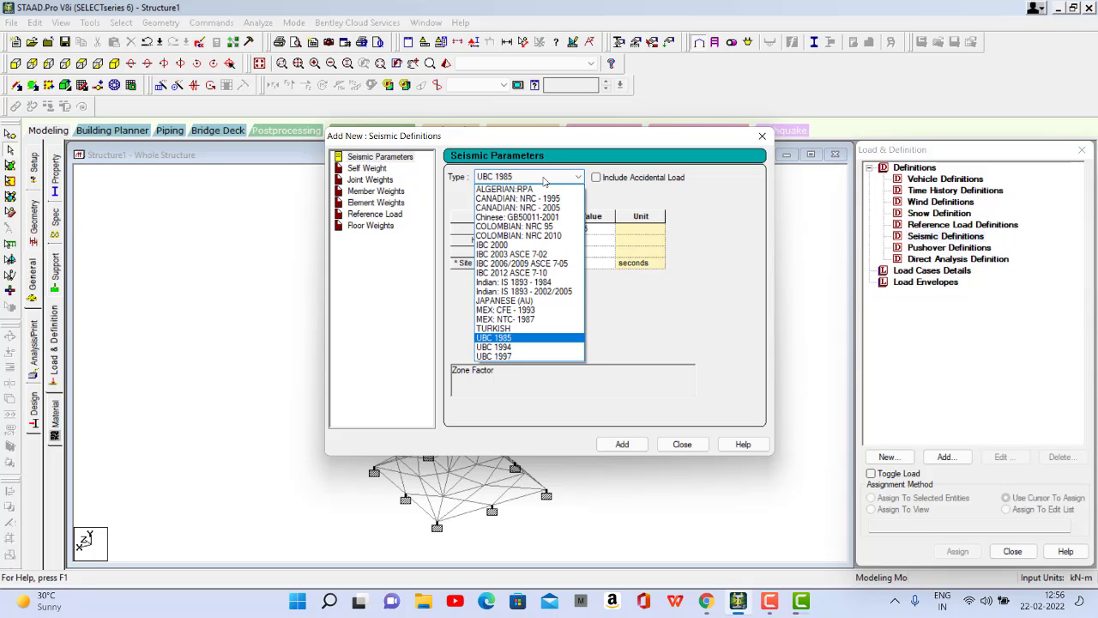
left_click(510, 292)
left_click(462, 196)
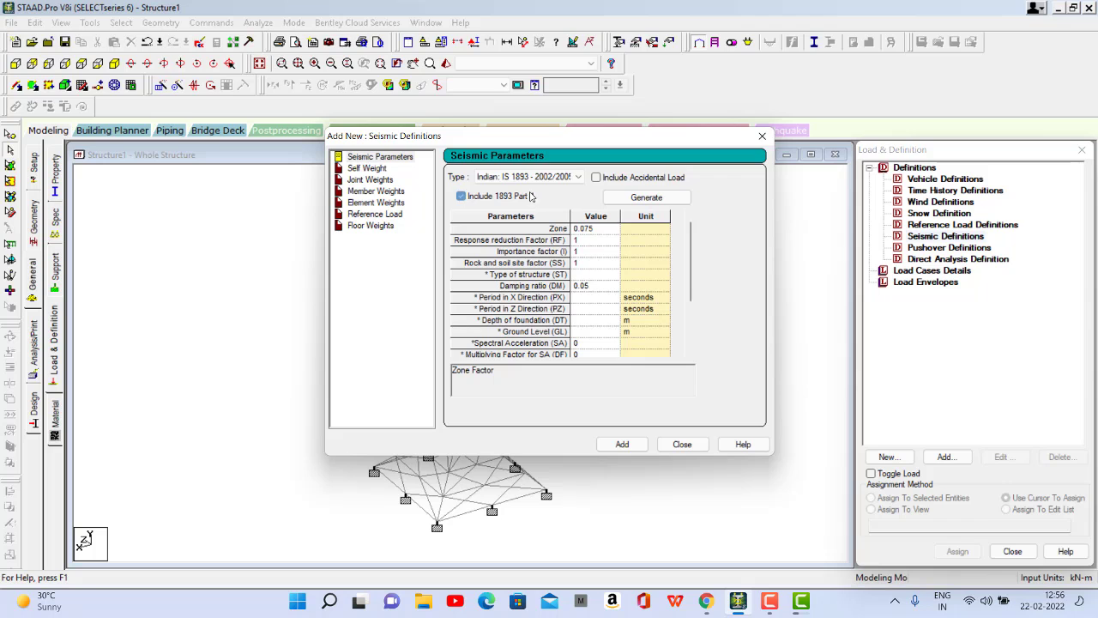
left_click(597, 178)
Step: Start generating the IS:1893 seismic parameters and set the zone factor by city to Hyderabad
left_click(646, 197)
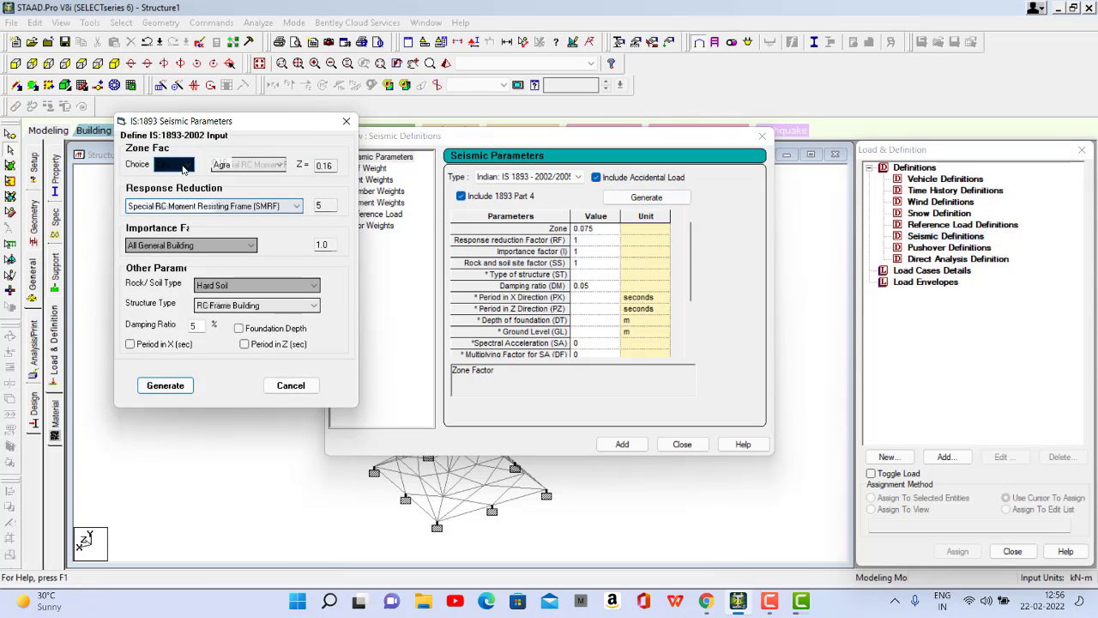
left_click(179, 164)
left_click(177, 178)
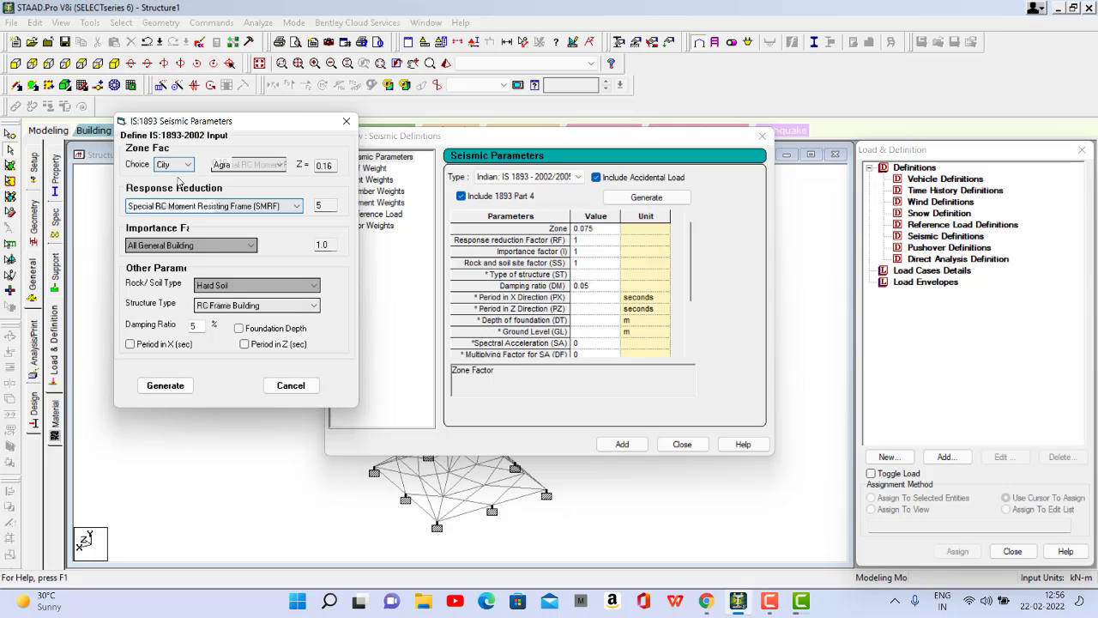
left_click(247, 166)
left_click(255, 169)
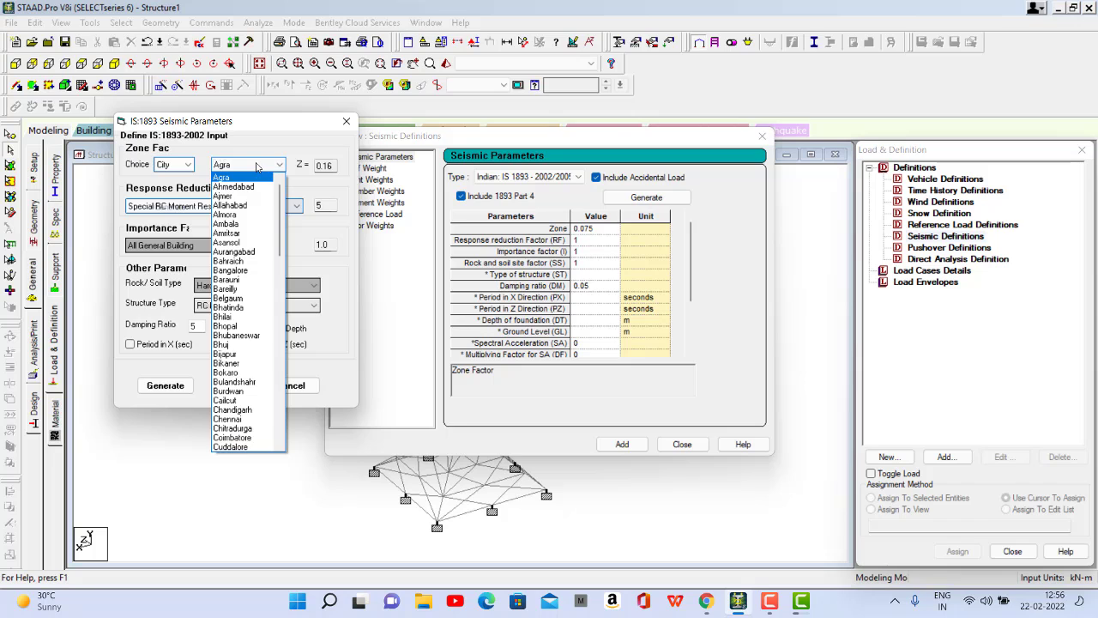
key("i")
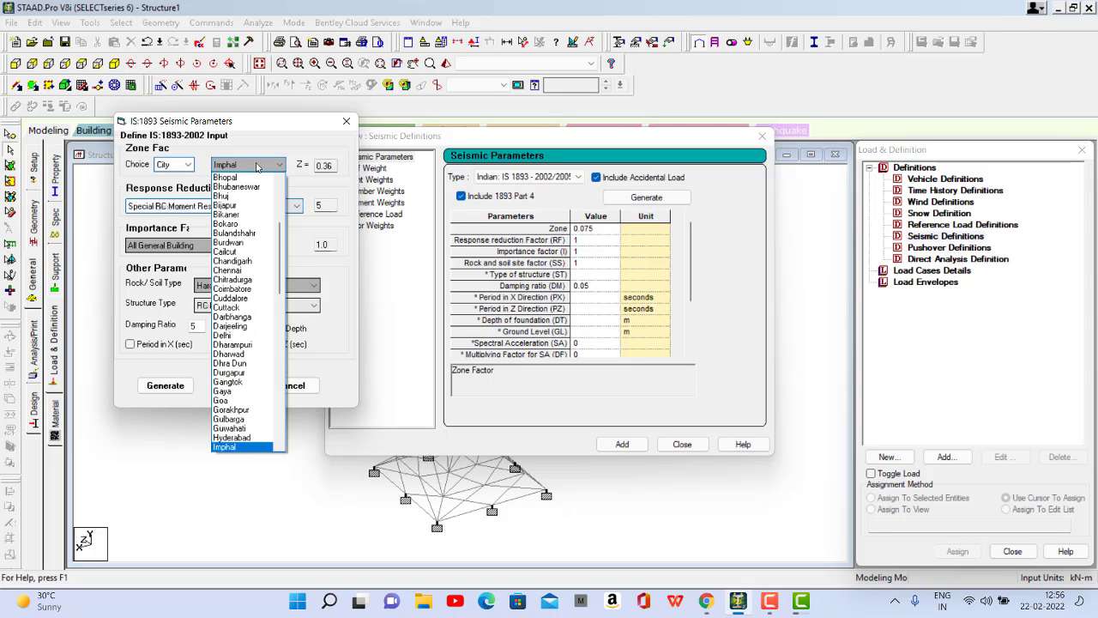
left_click(232, 436)
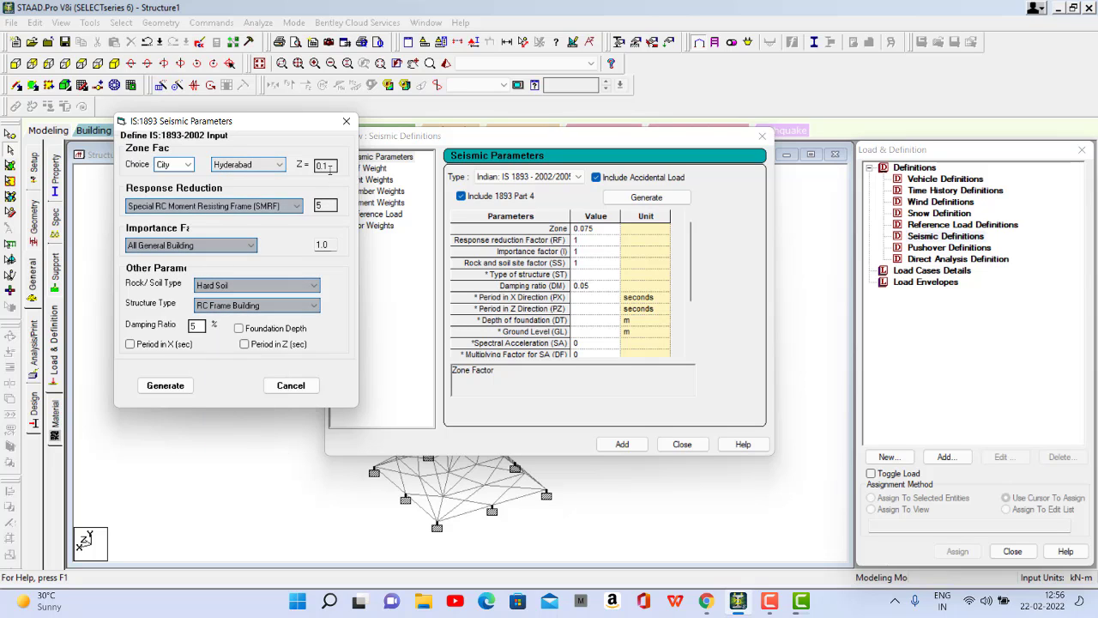
Step: Set the importance factor to All General Building, the soil type to Medium Soil and the structure type to Steel Frame Building
left_click(251, 246)
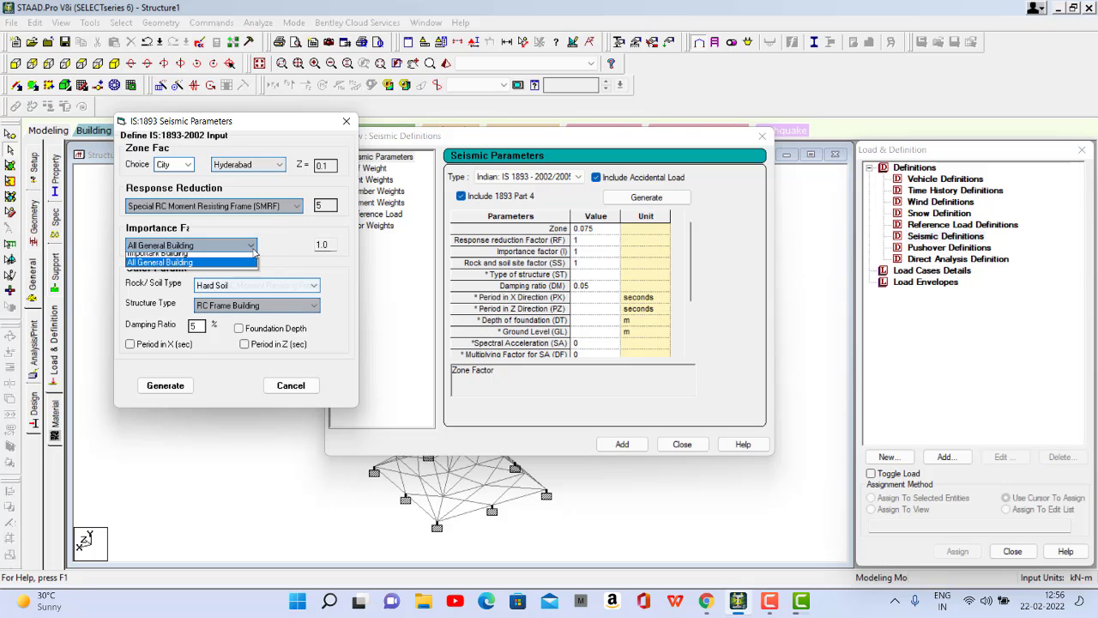
left_click(233, 268)
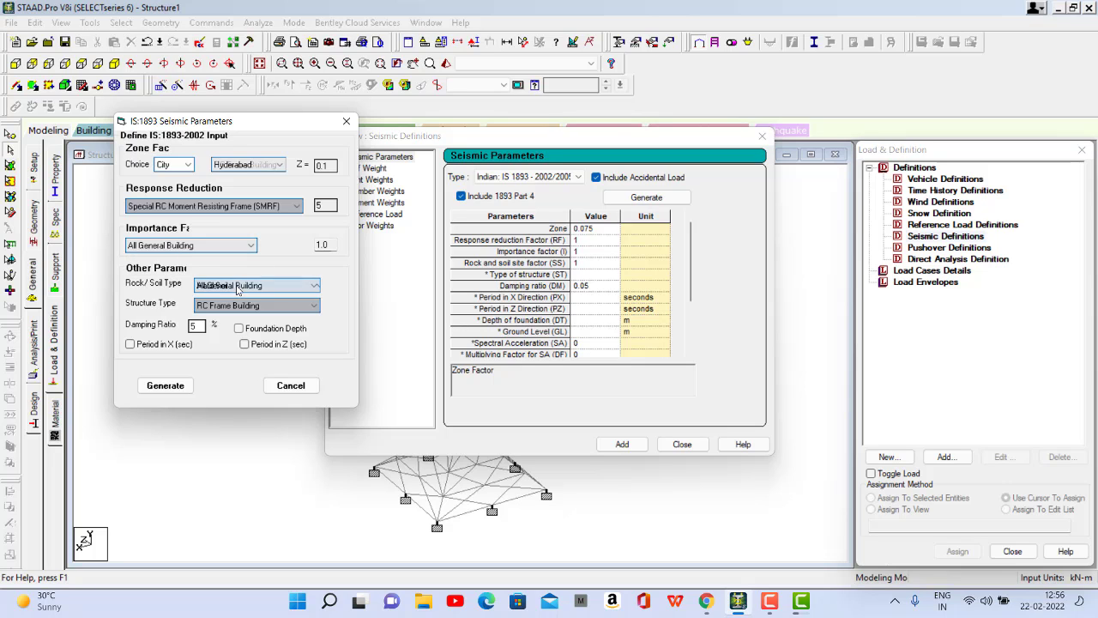
left_click(250, 286)
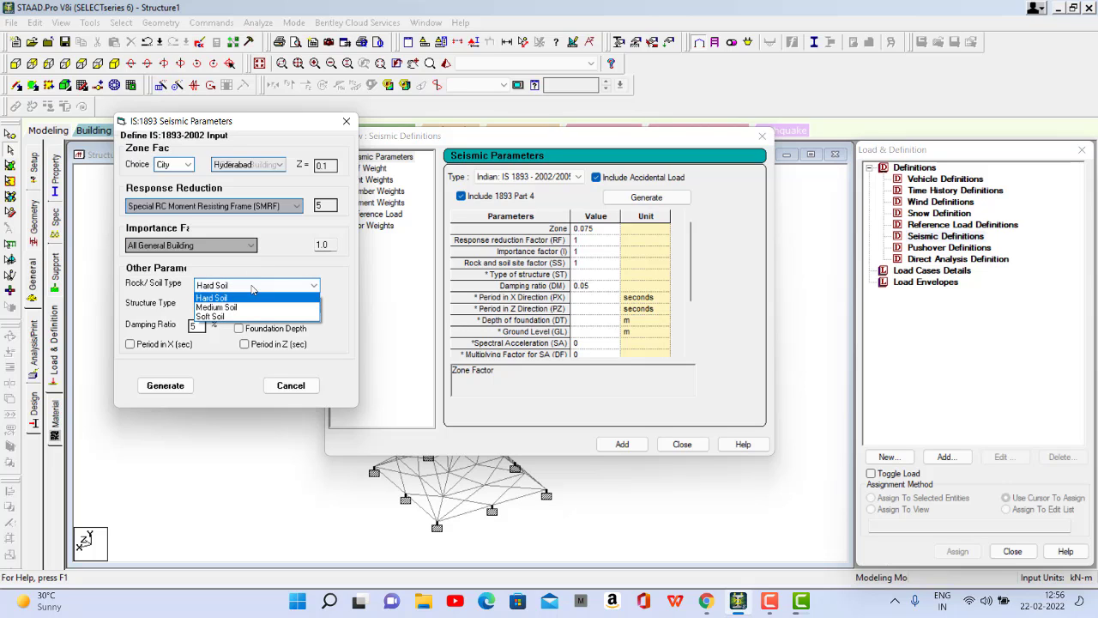
left_click(252, 307)
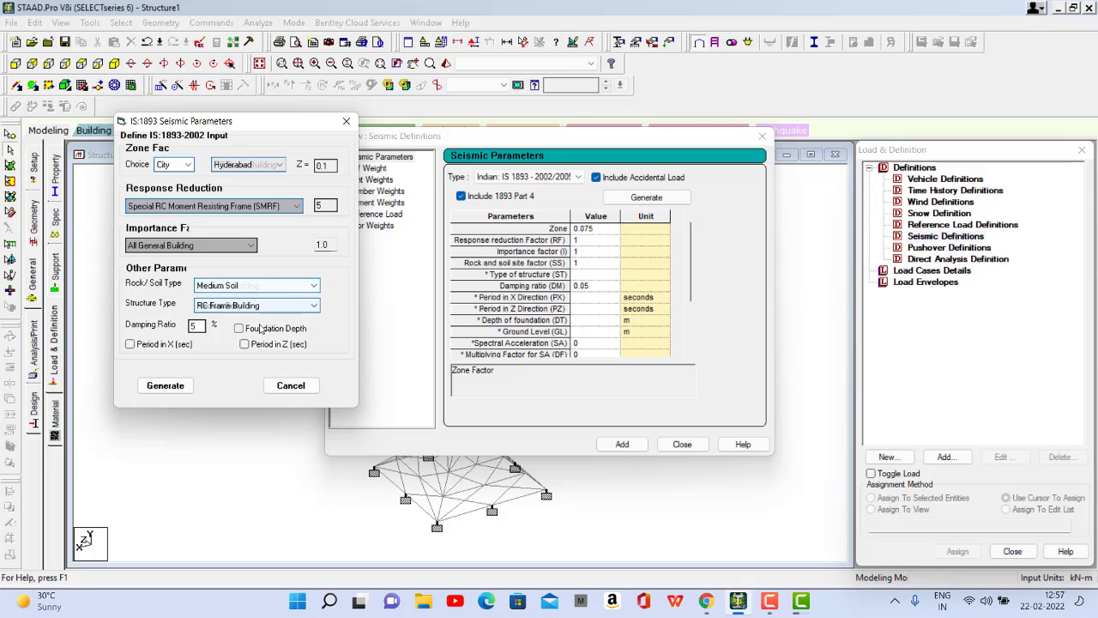
left_click(266, 288)
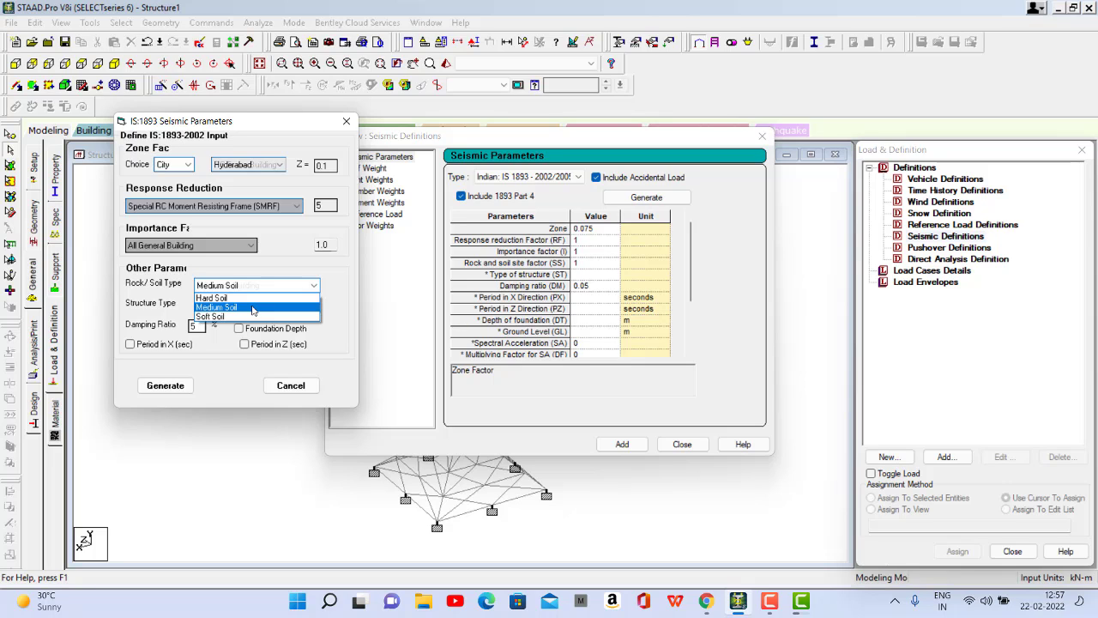
left_click(252, 306)
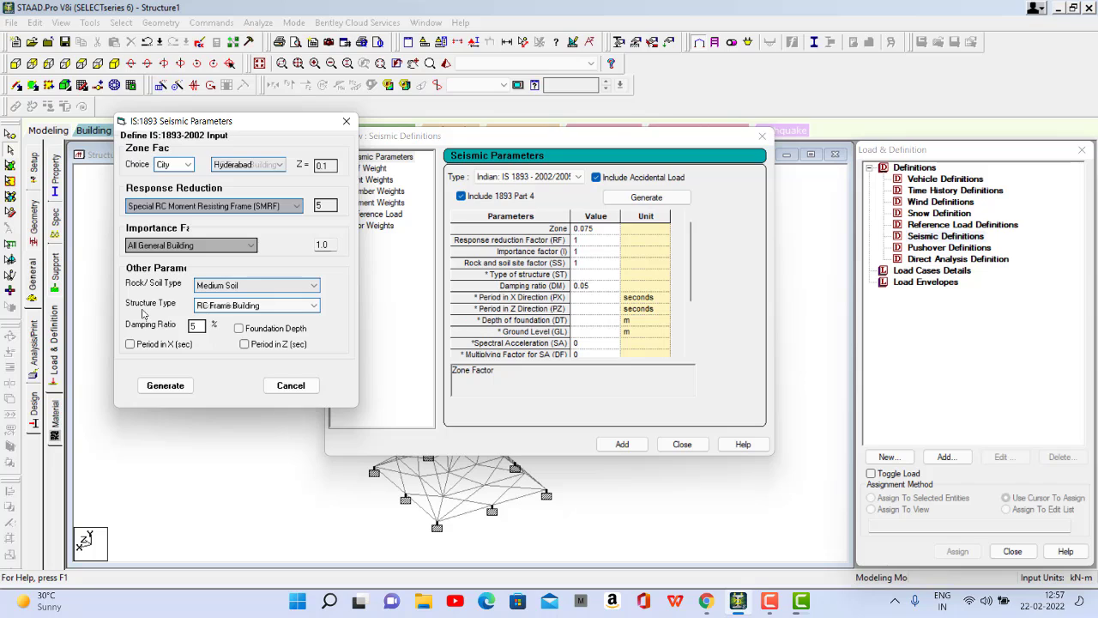
left_click(222, 312)
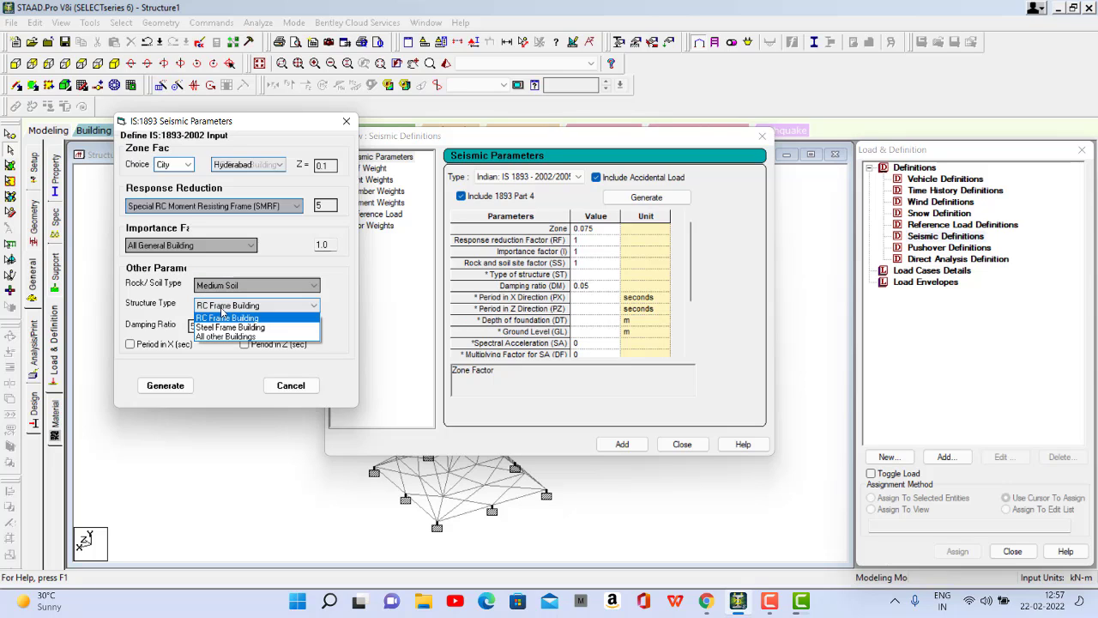
left_click(224, 328)
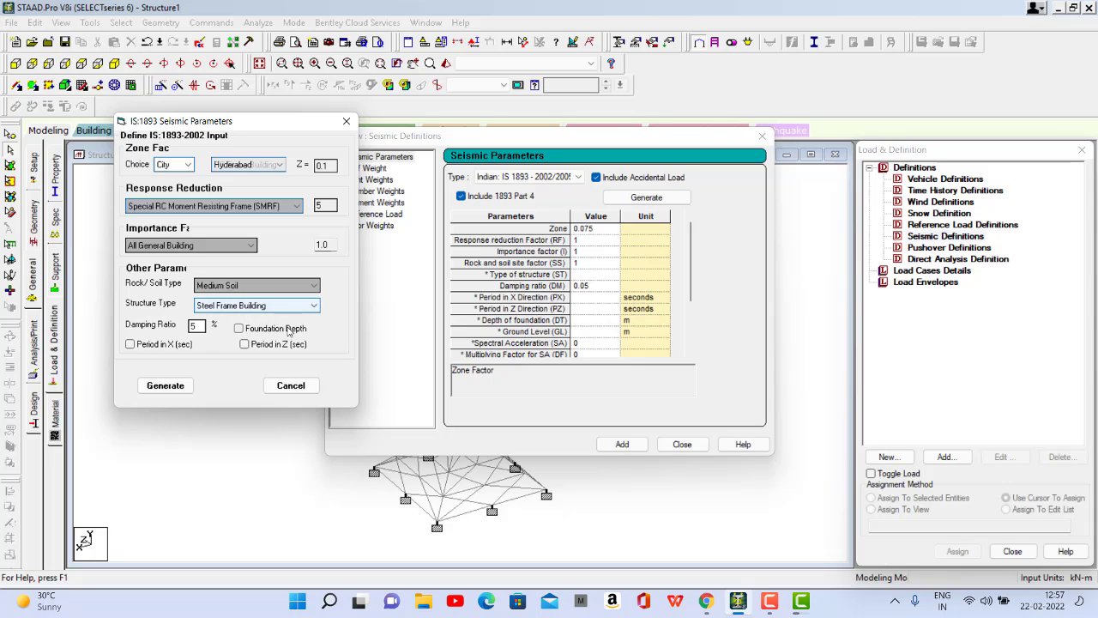
Step: Include a foundation depth of 5 and periods of 0.5 seconds in X and Z, and generate the seismic parameters
left_click(239, 328)
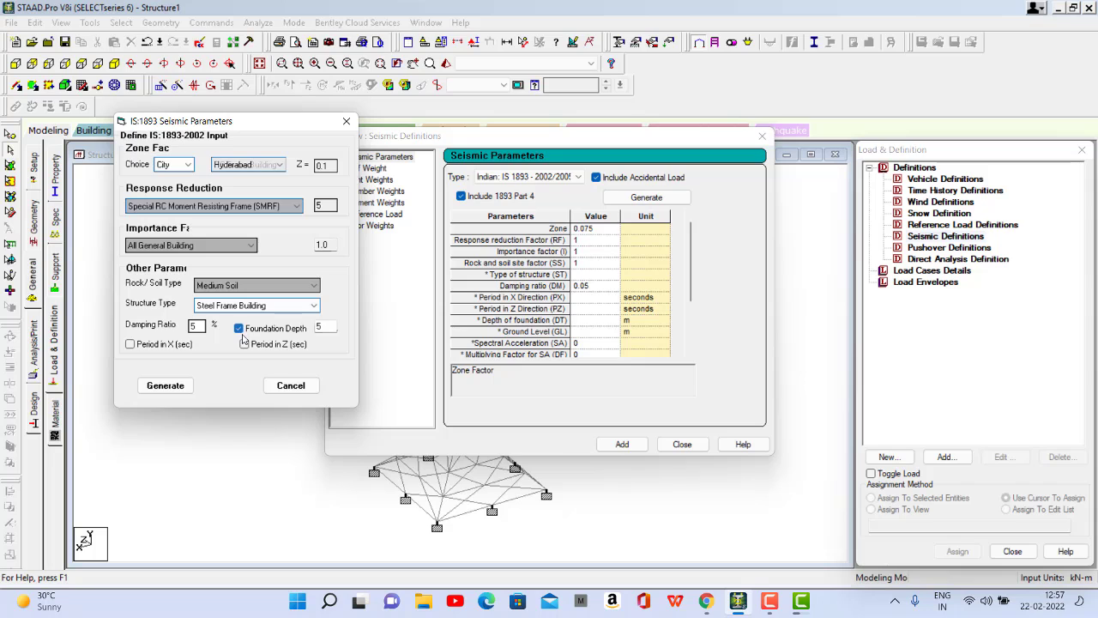
left_click(245, 344)
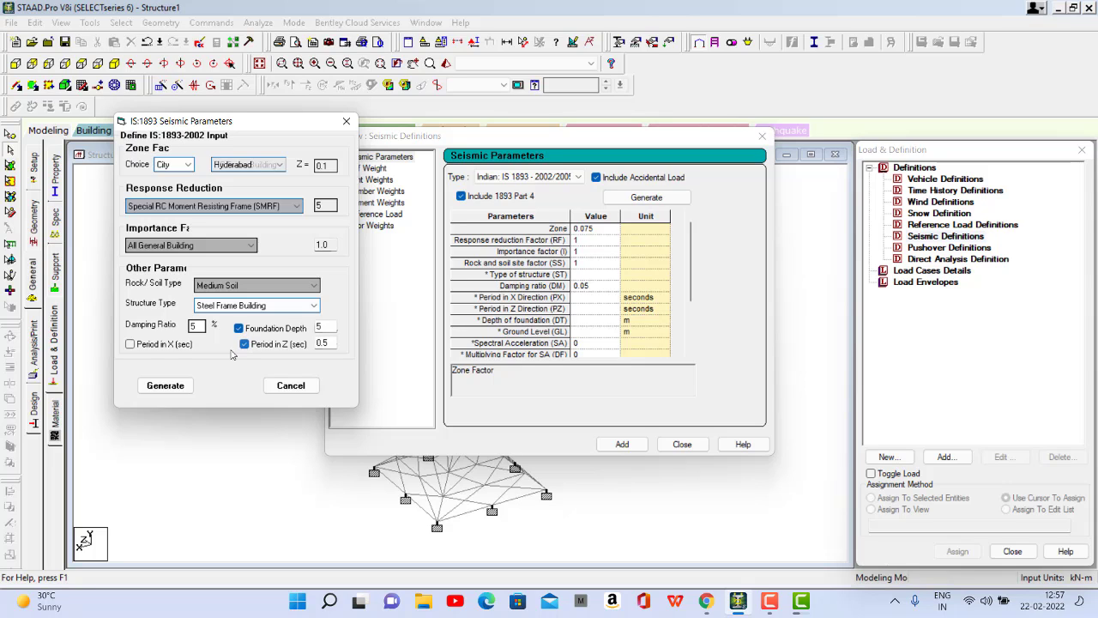
left_click(129, 344)
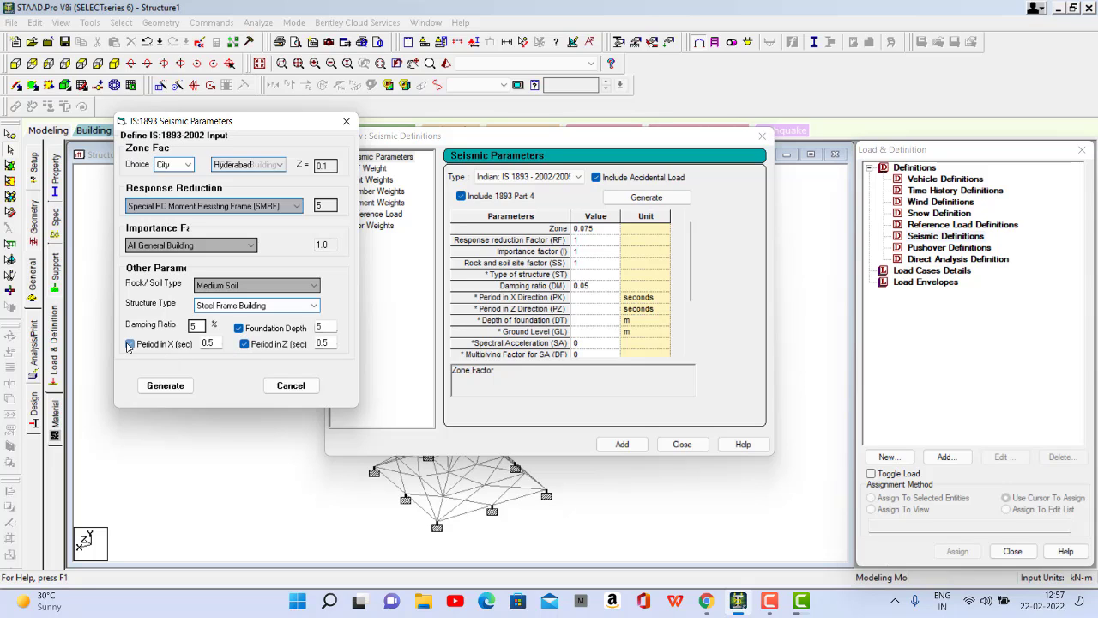
left_click(181, 388)
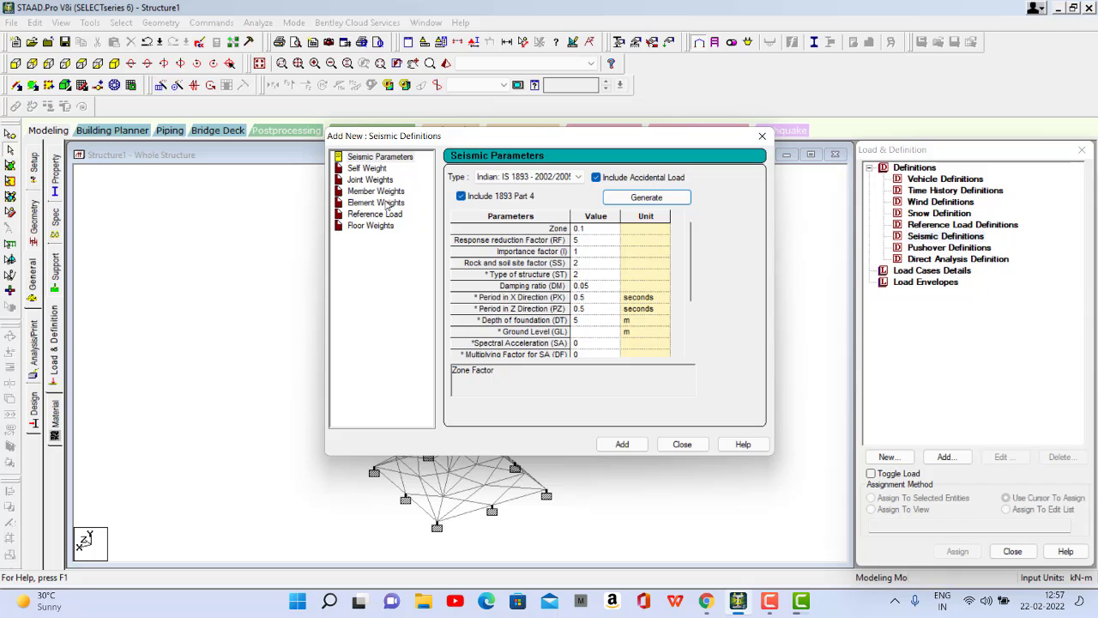
Step: Add the seismic definition and a self weight with factor 1 to it
left_click(622, 444)
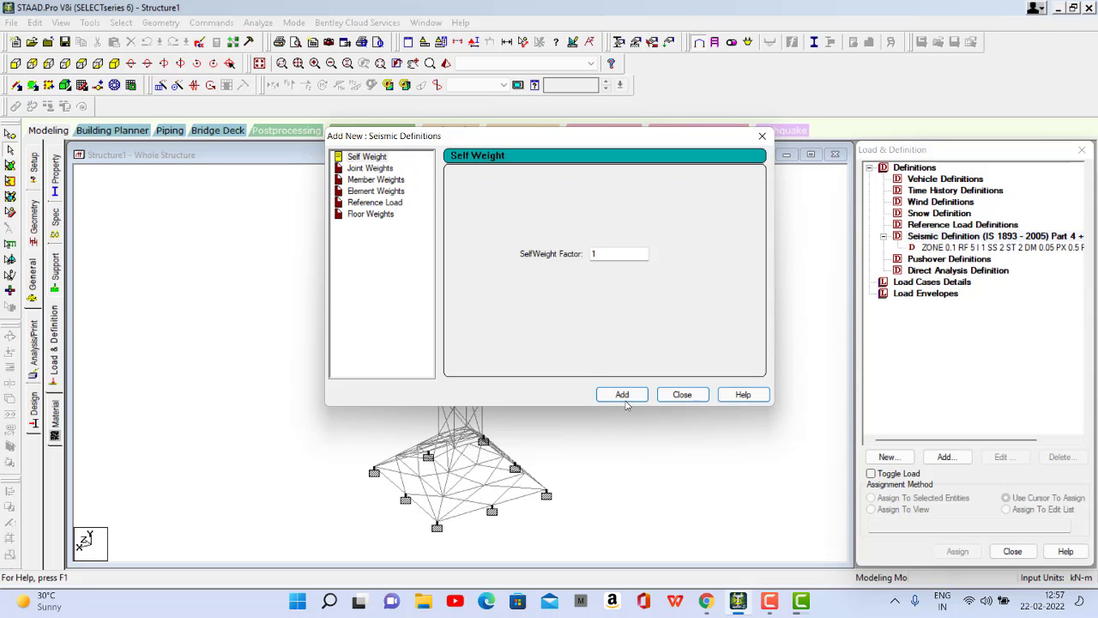
left_click(623, 394)
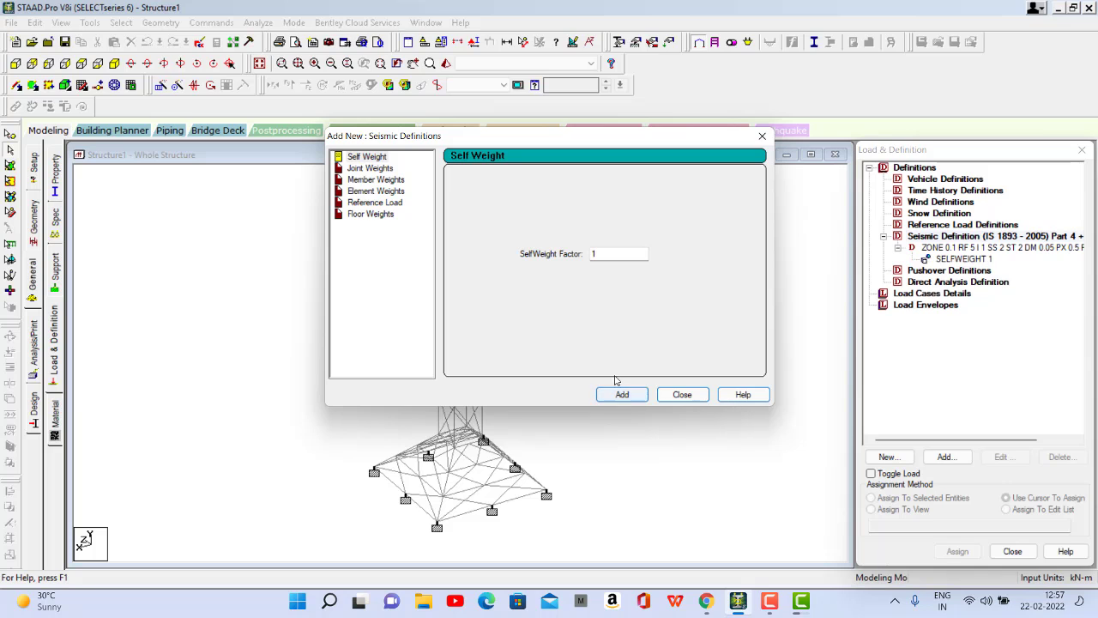
left_click(682, 395)
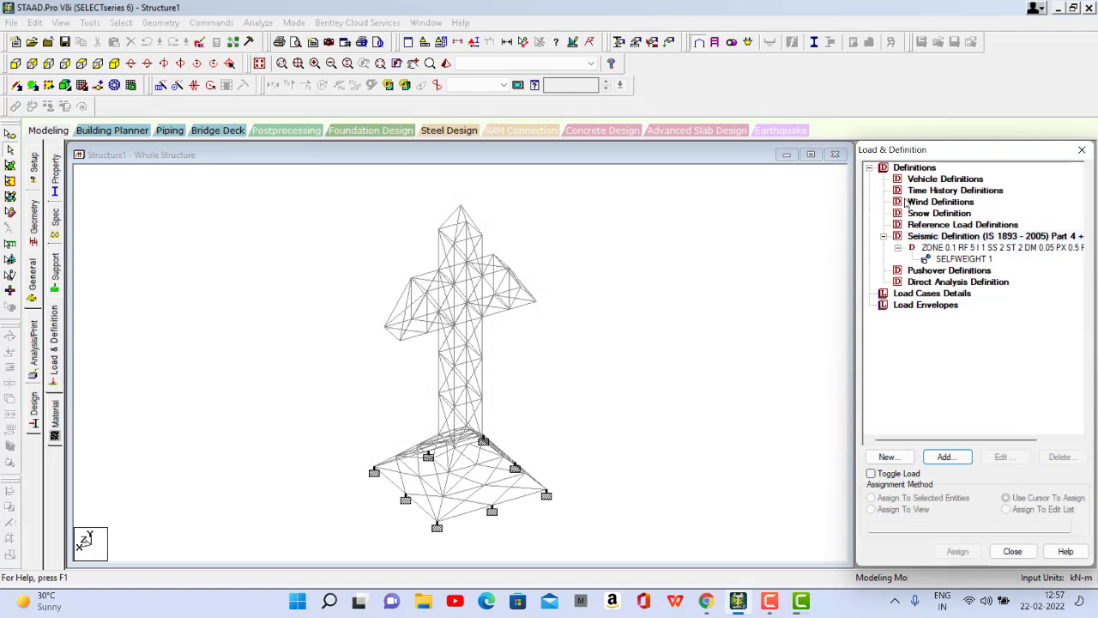
Step: Add a wind definition with type number 1 and the comment WIND 1
left_click(909, 204)
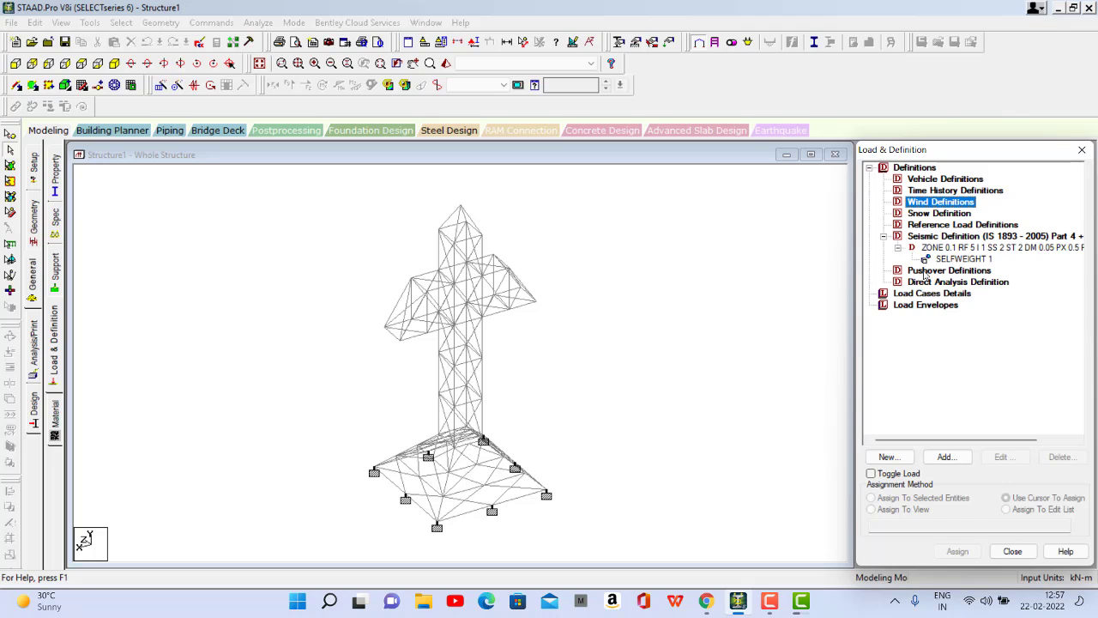
left_click(946, 456)
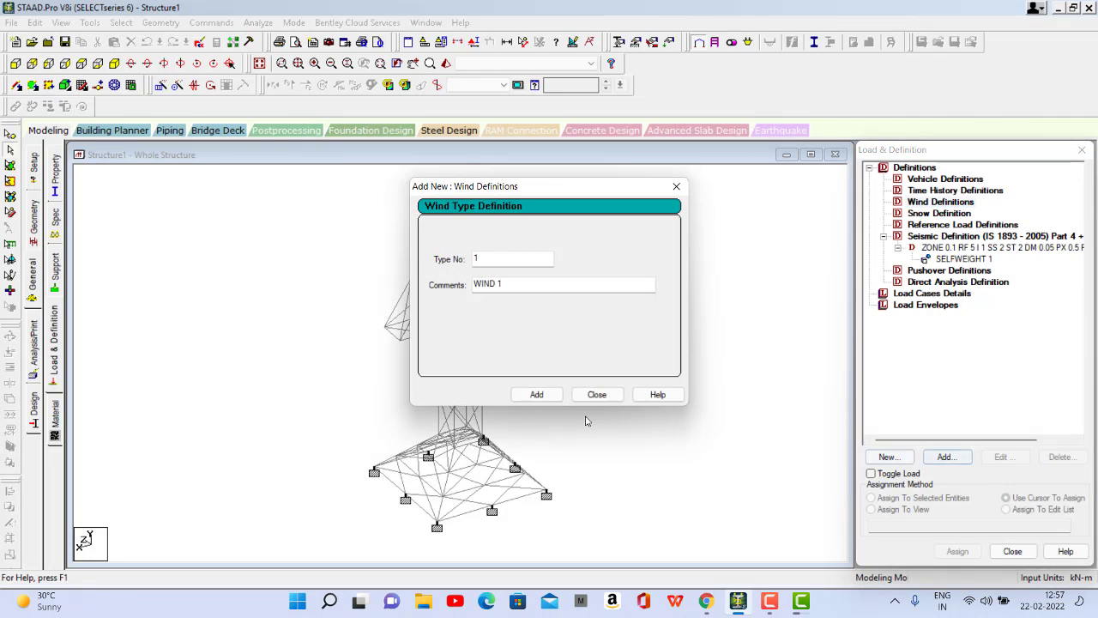
left_click(536, 394)
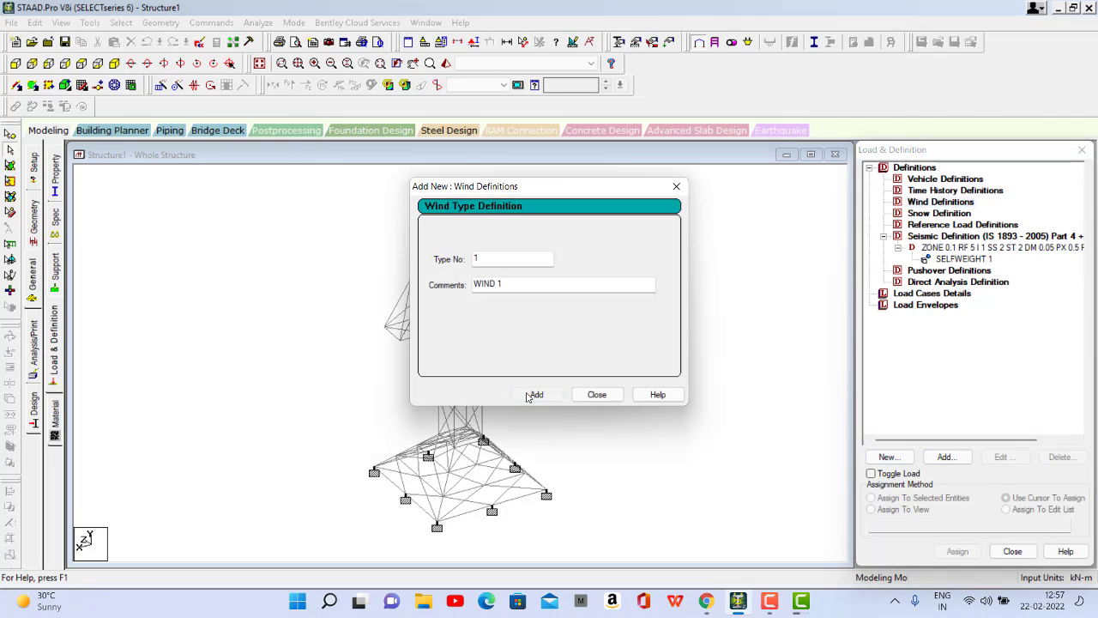
left_click(597, 395)
Step: Start an ASCE-7 intensity calculation for WIND 1, keeping the 2010 edition and setting the building classification to Category III
left_click(940, 213)
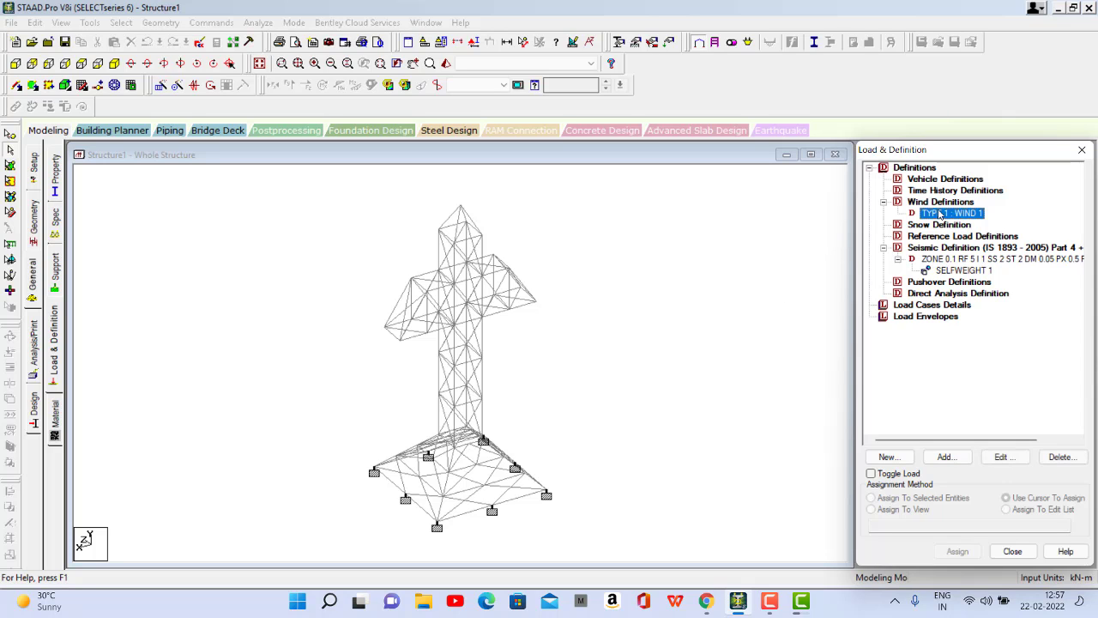
left_click(946, 456)
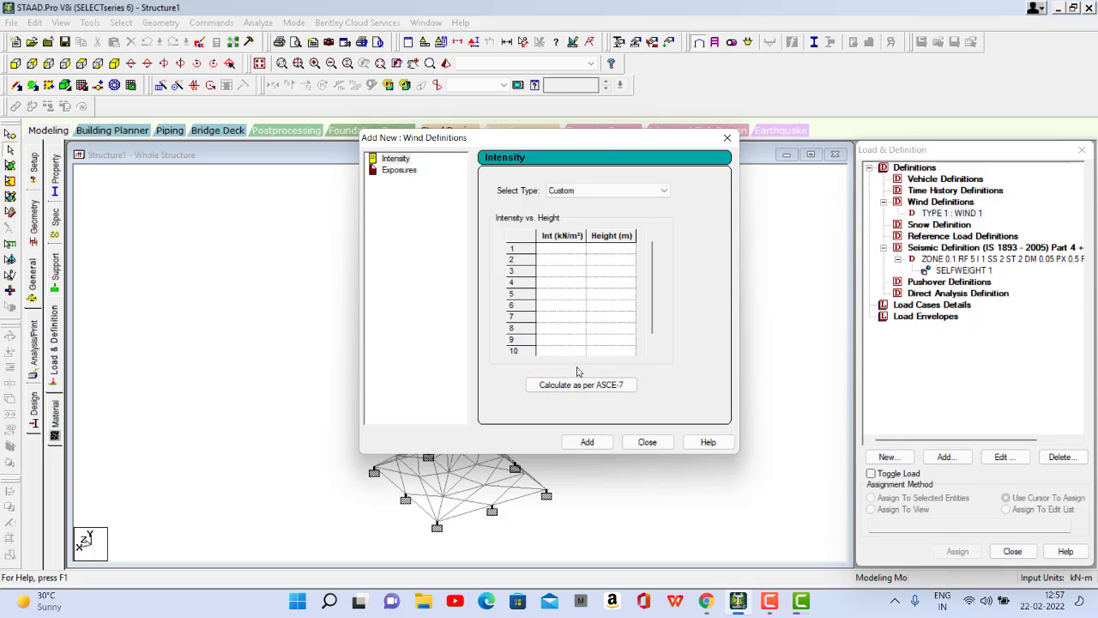
left_click(583, 387)
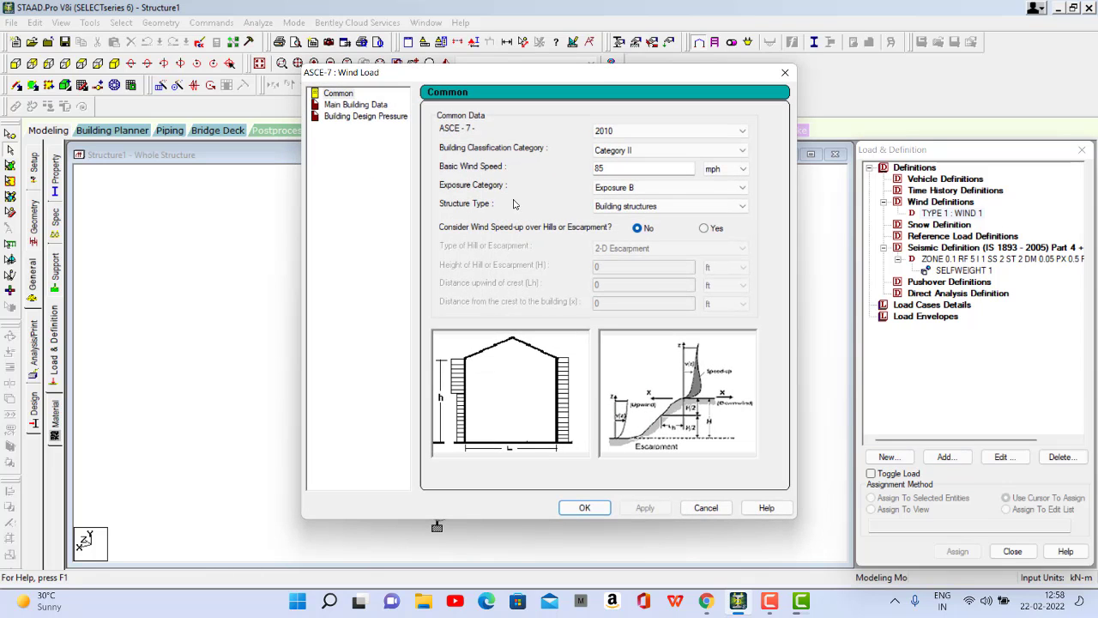
left_click(618, 130)
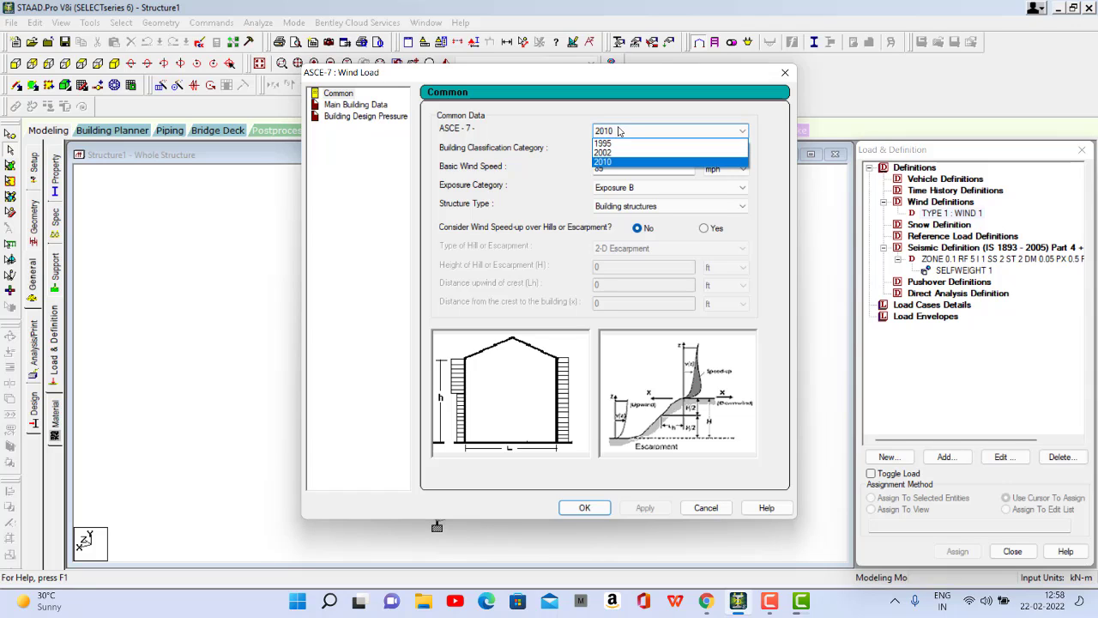
left_click(619, 130)
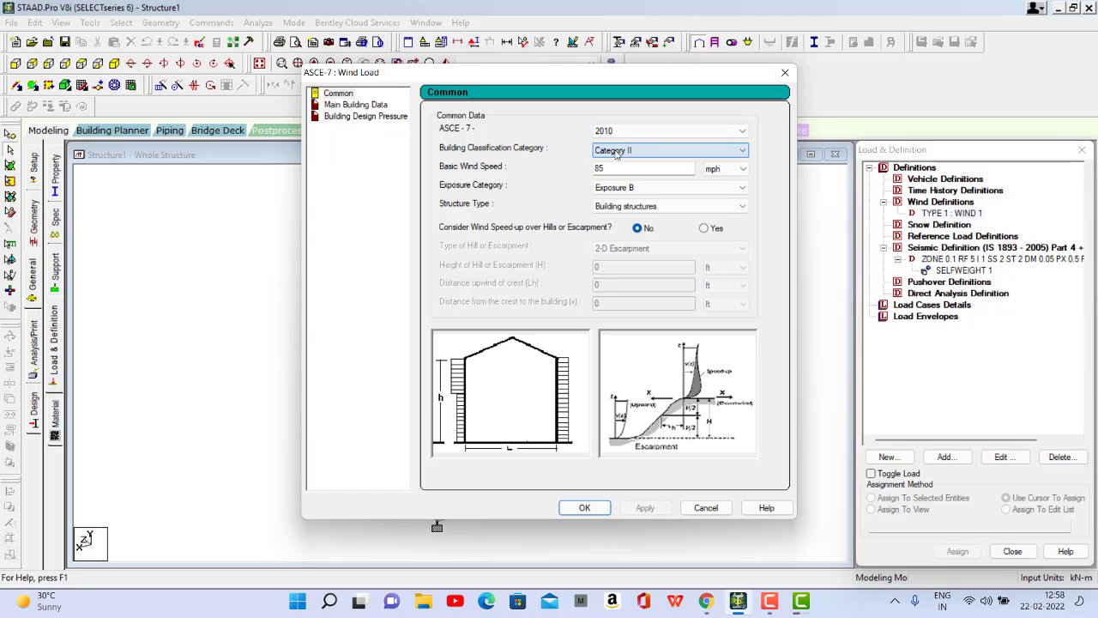
left_click(615, 151)
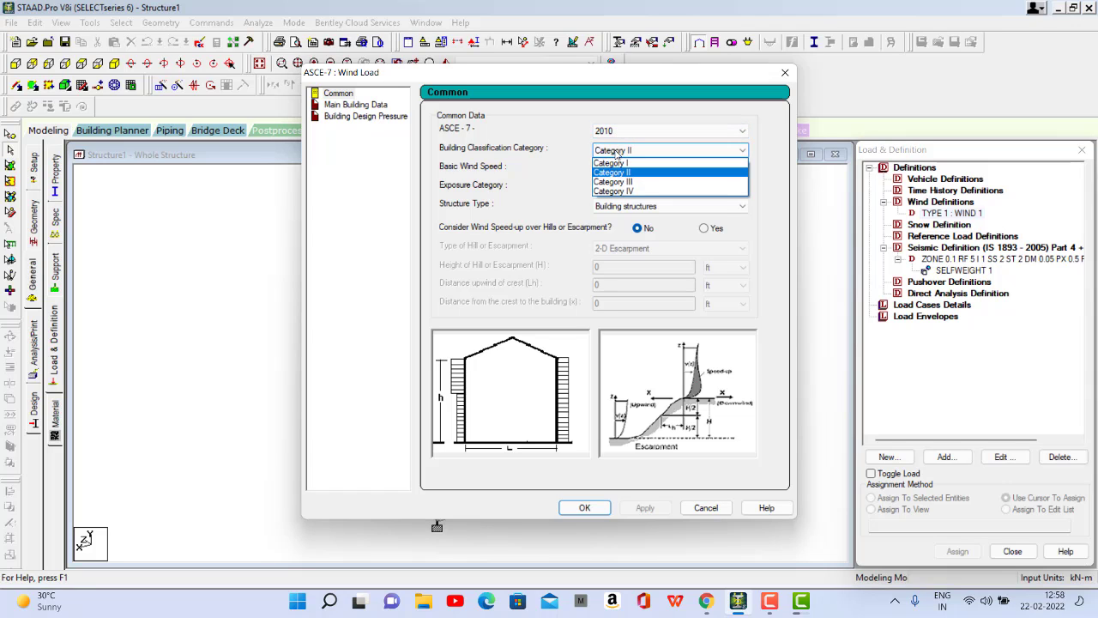
left_click(615, 182)
key("Tab")
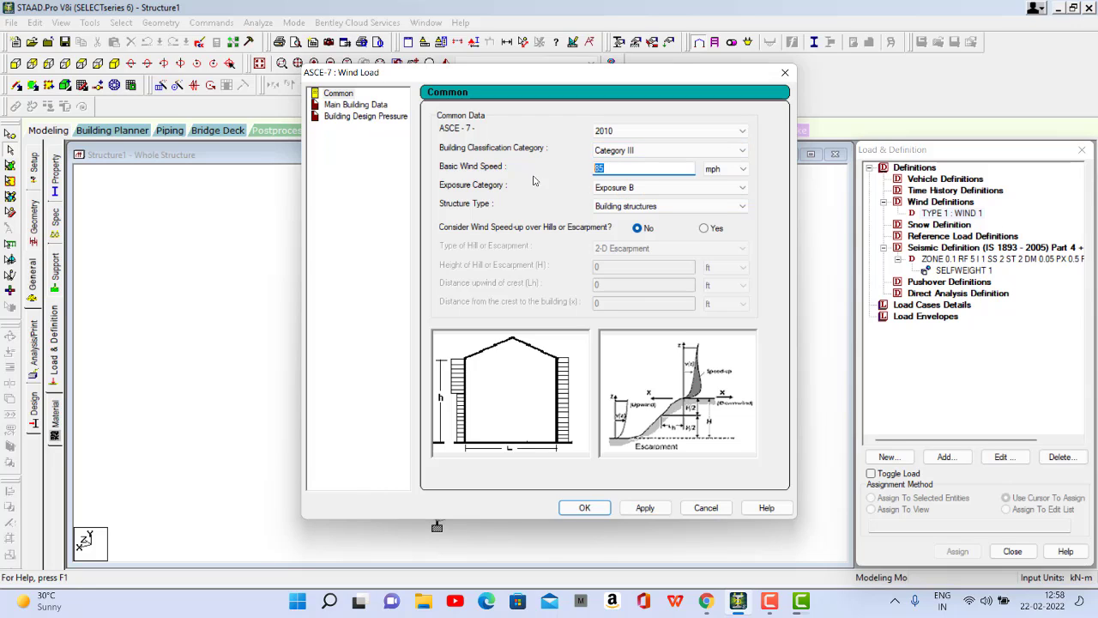
Step: Set the basic wind speed to 44 m/sec and the structure type to Trussed Tower, and apply the common wind data
type("\\44")
key("BackSpace")
type("44")
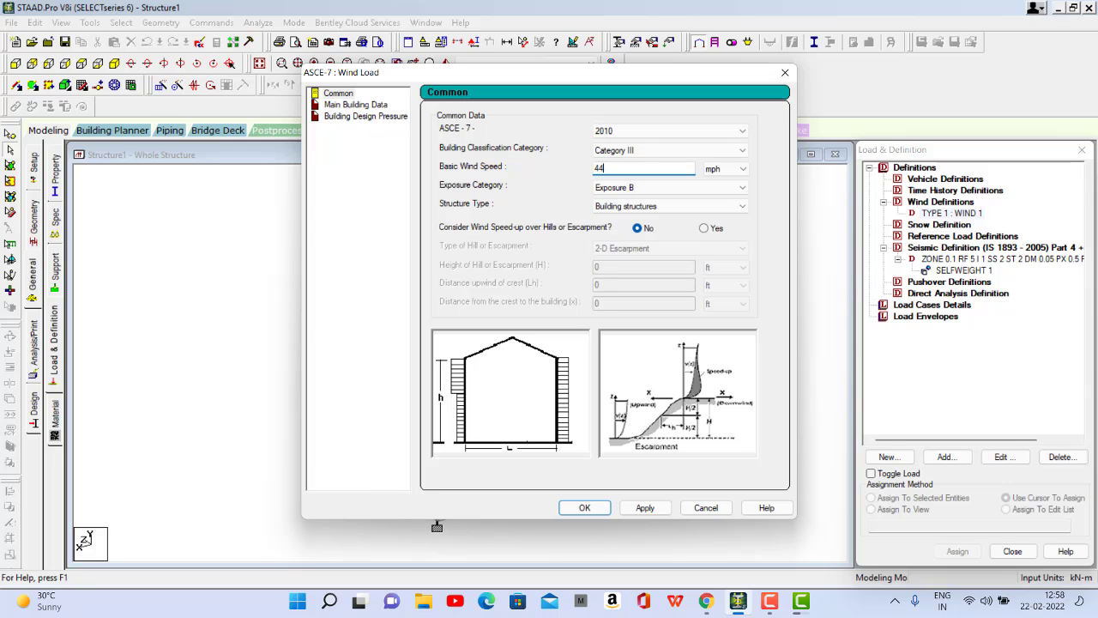
left_click(744, 171)
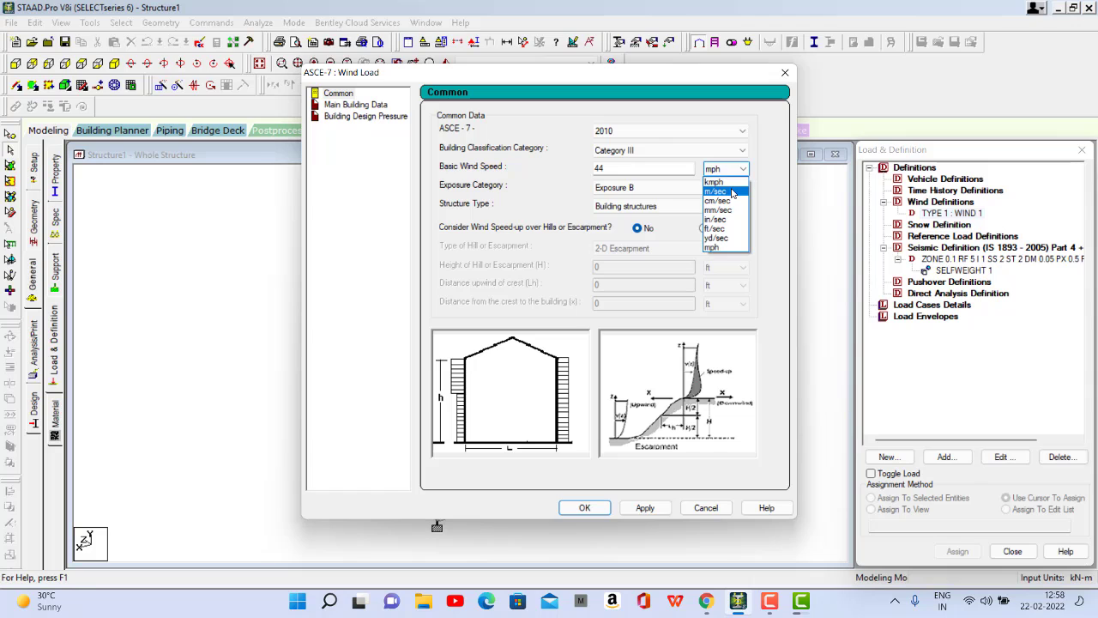
left_click(729, 191)
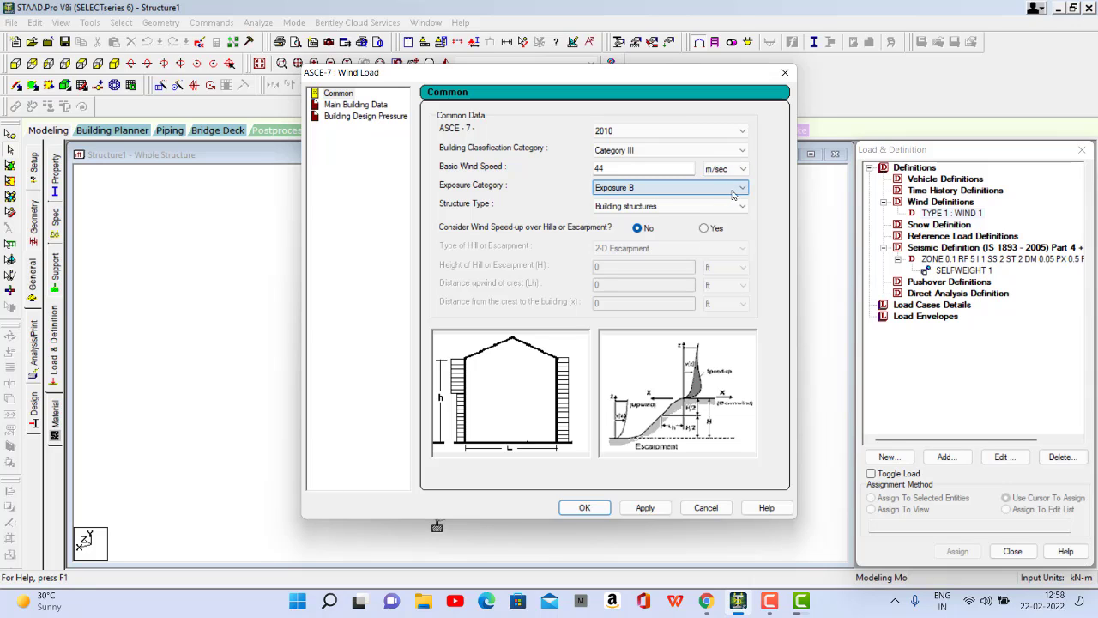
left_click(707, 210)
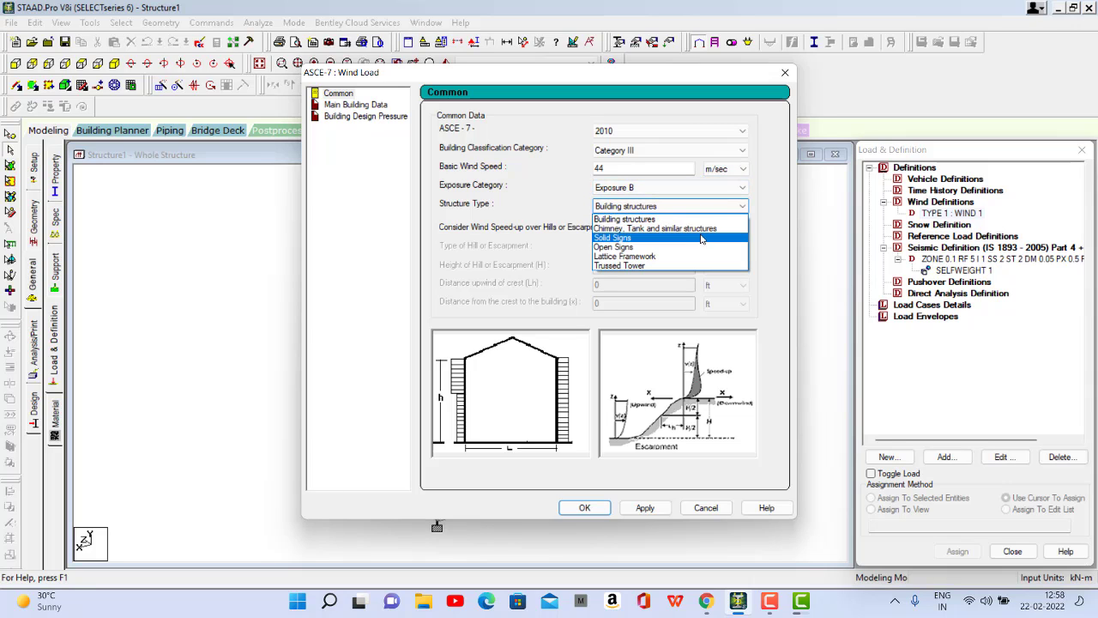
left_click(647, 267)
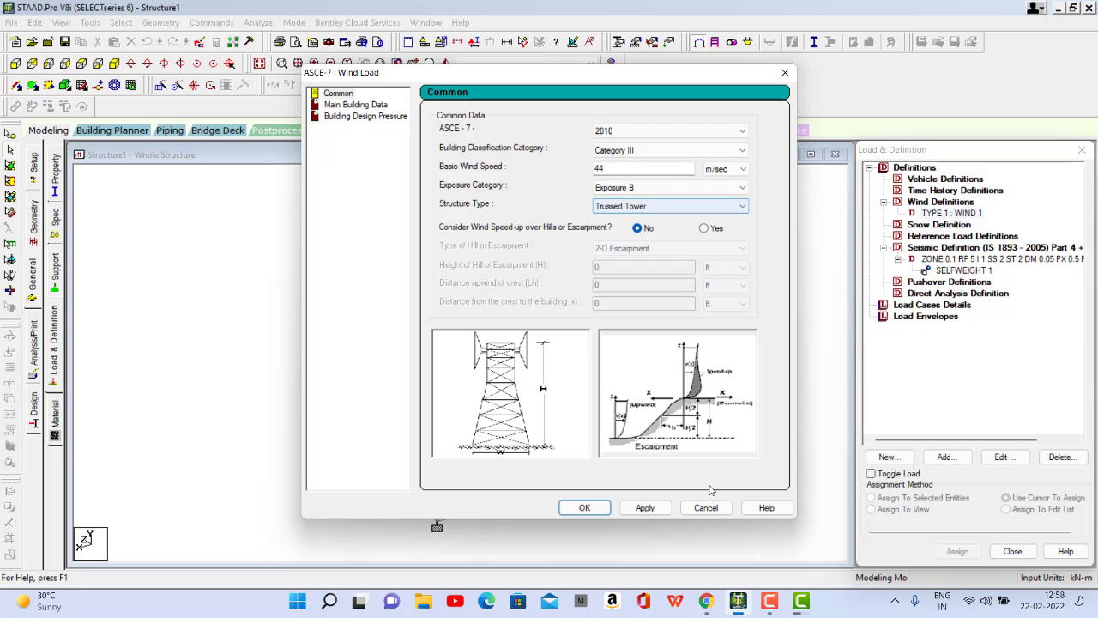
left_click(645, 508)
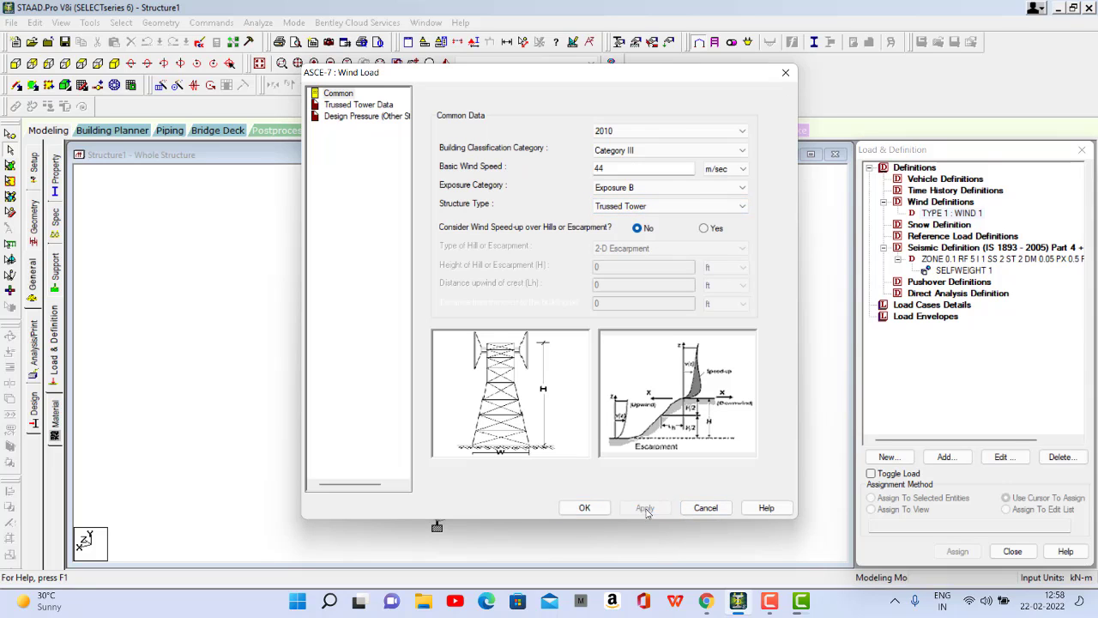
Step: Set the trussed tower's height to 20 m and its width to 15 m
left_click(352, 106)
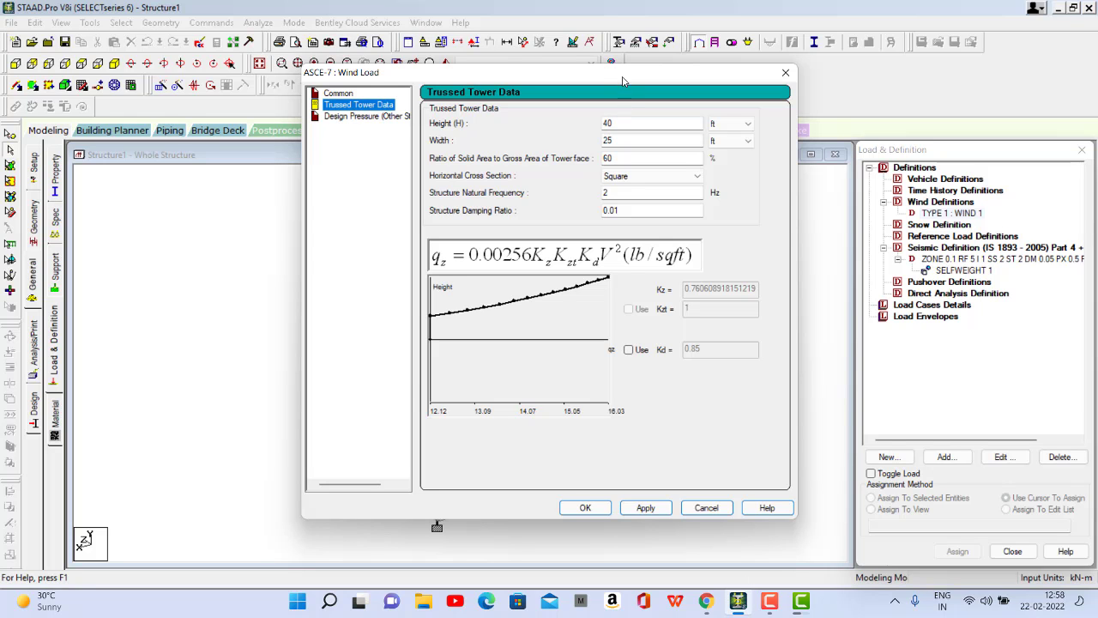
left_click_drag(626, 75, 668, 87)
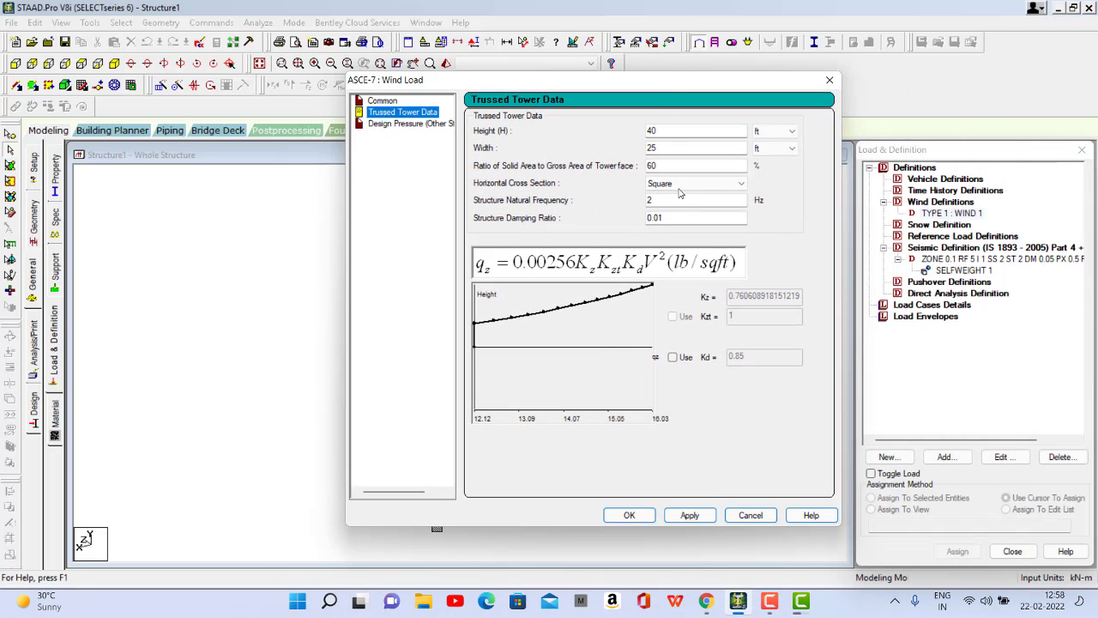
double_click(651, 130)
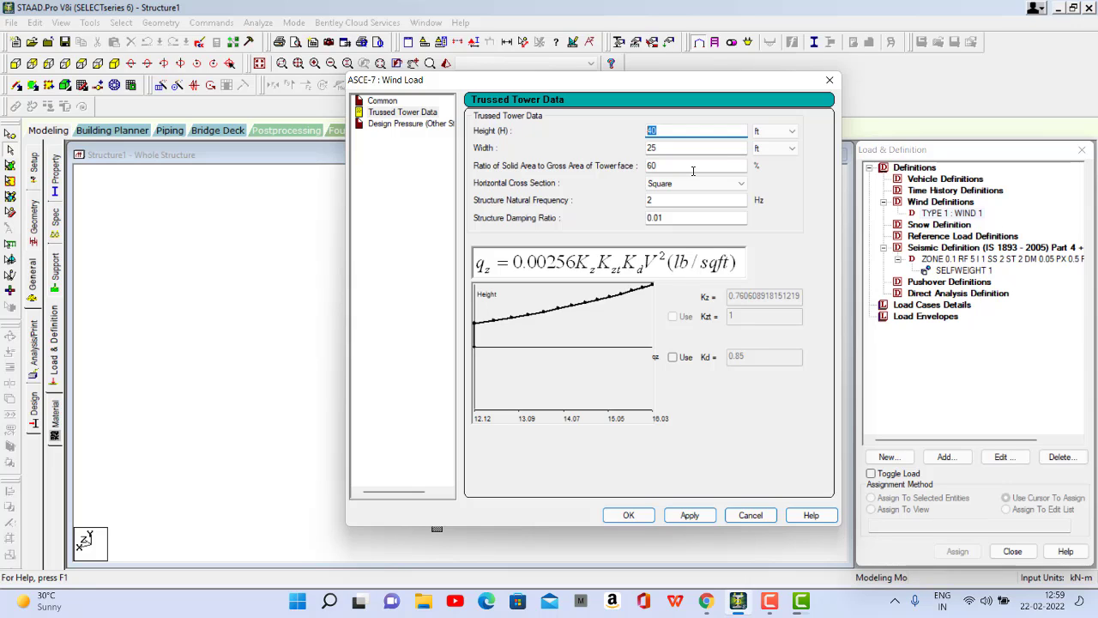
type("20")
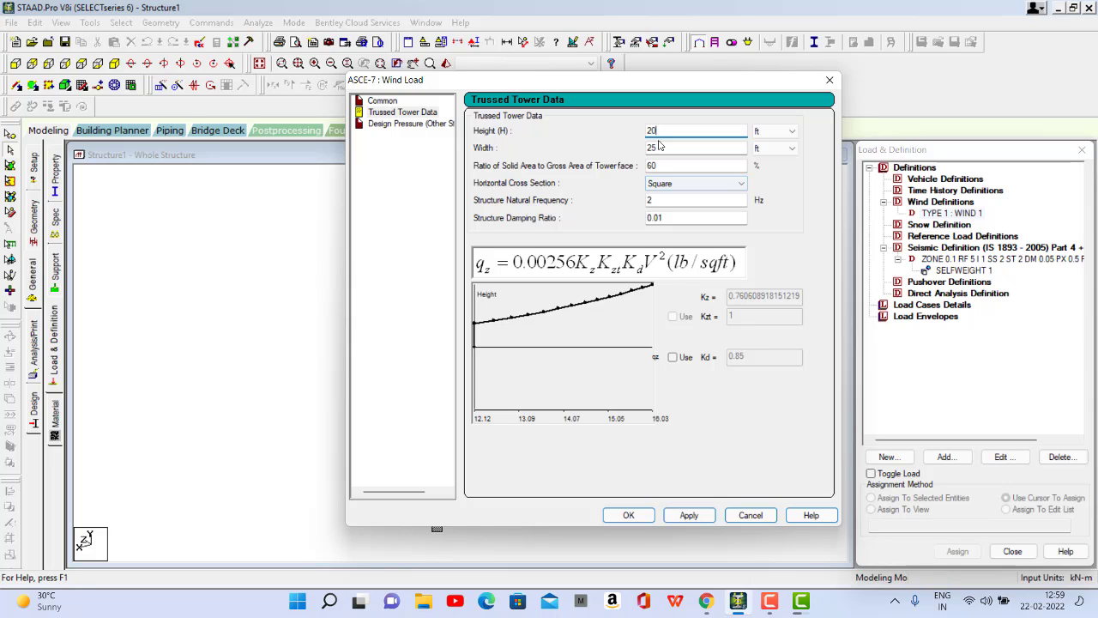
key("Tab")
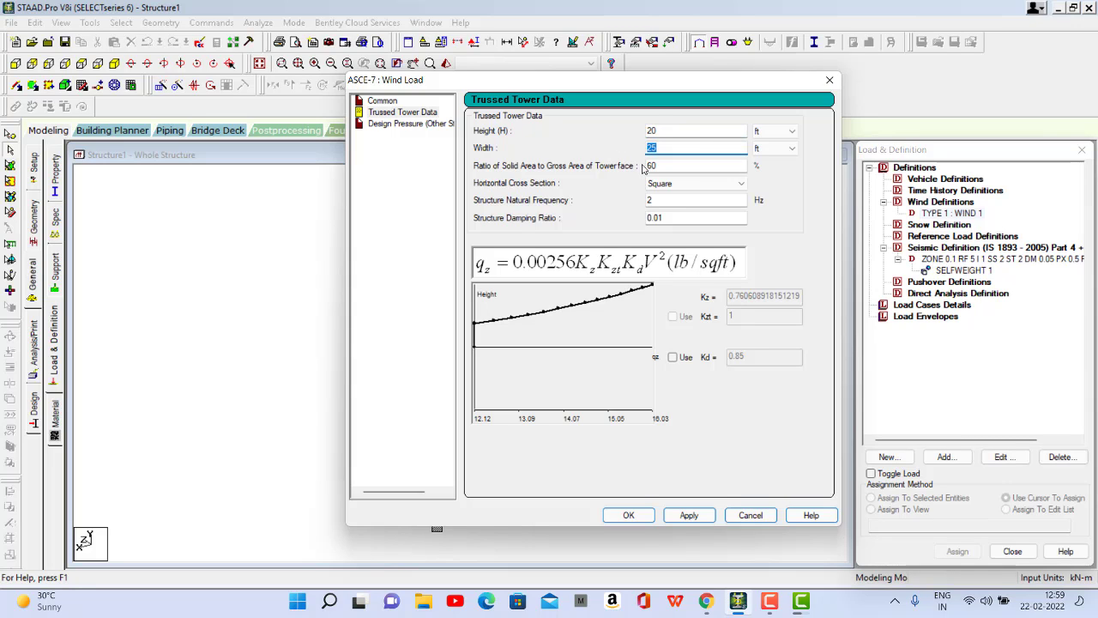
type("15")
left_click(774, 130)
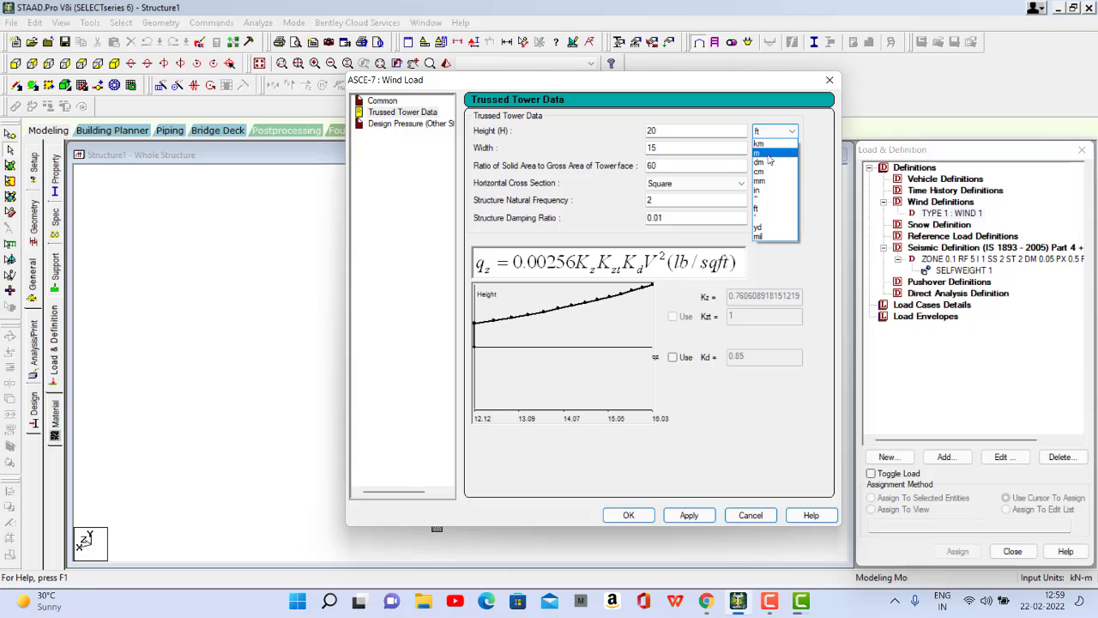
left_click(766, 164)
left_click(769, 149)
left_click(765, 179)
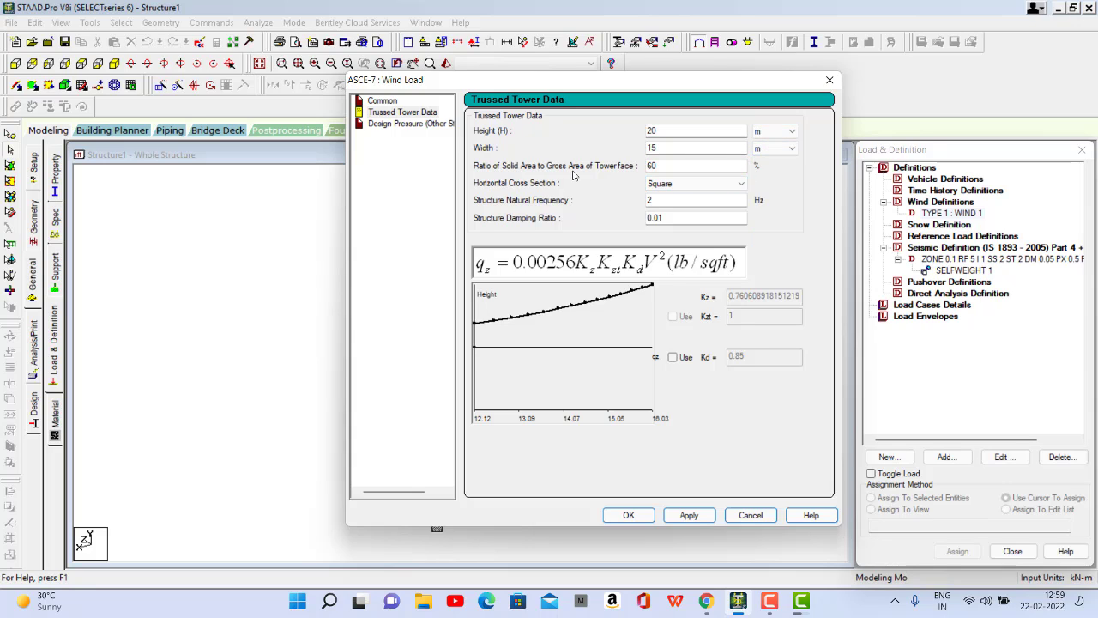
Step: Set the tower face's solid-to-gross area ratio to 50% with a Triangular horizontal cross section, and apply the tower data
left_click(654, 165)
left_click(674, 168)
left_click_drag(674, 169, 631, 163)
type("50")
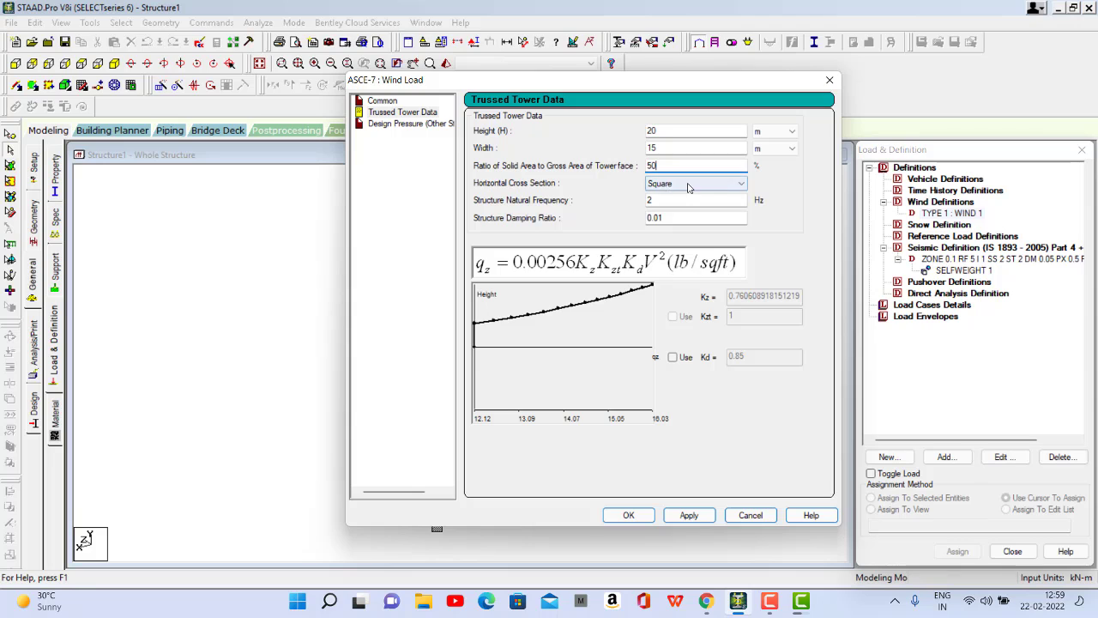
left_click(689, 185)
left_click(687, 197)
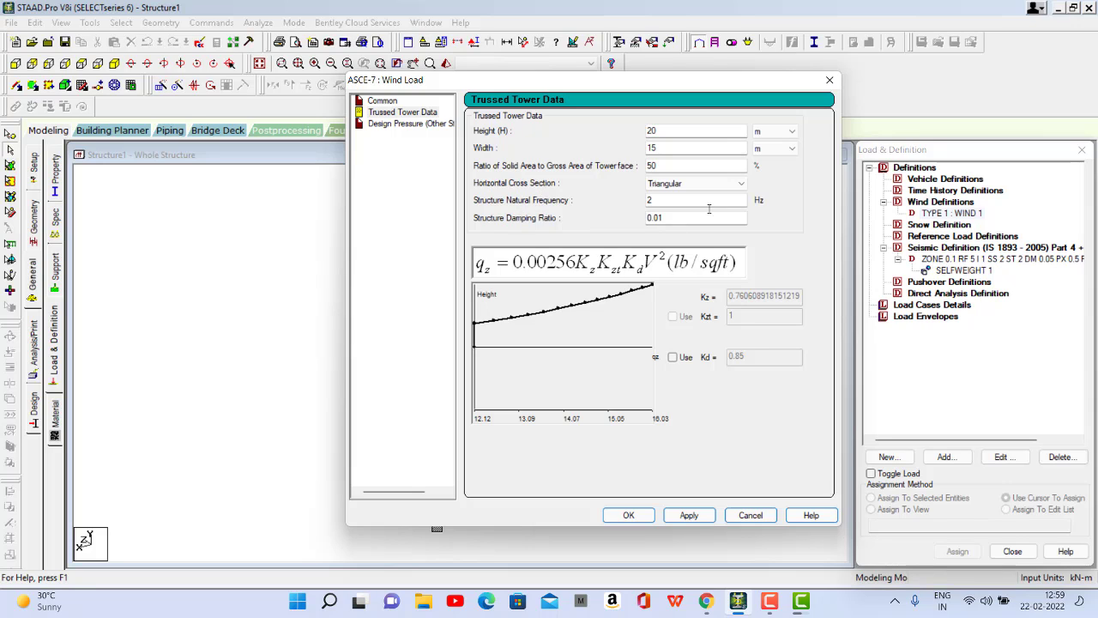
left_click(691, 515)
Step: Accept the ASCE-7 design pressures for the tower and add the calculated intensity to WIND 1
left_click(407, 124)
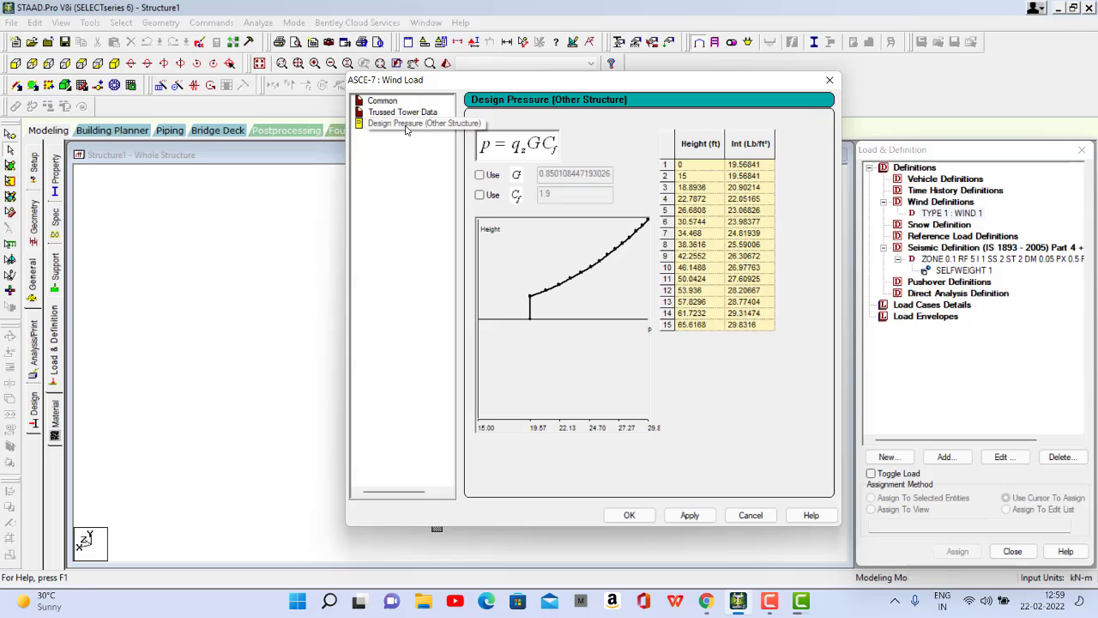
left_click(690, 514)
left_click(649, 518)
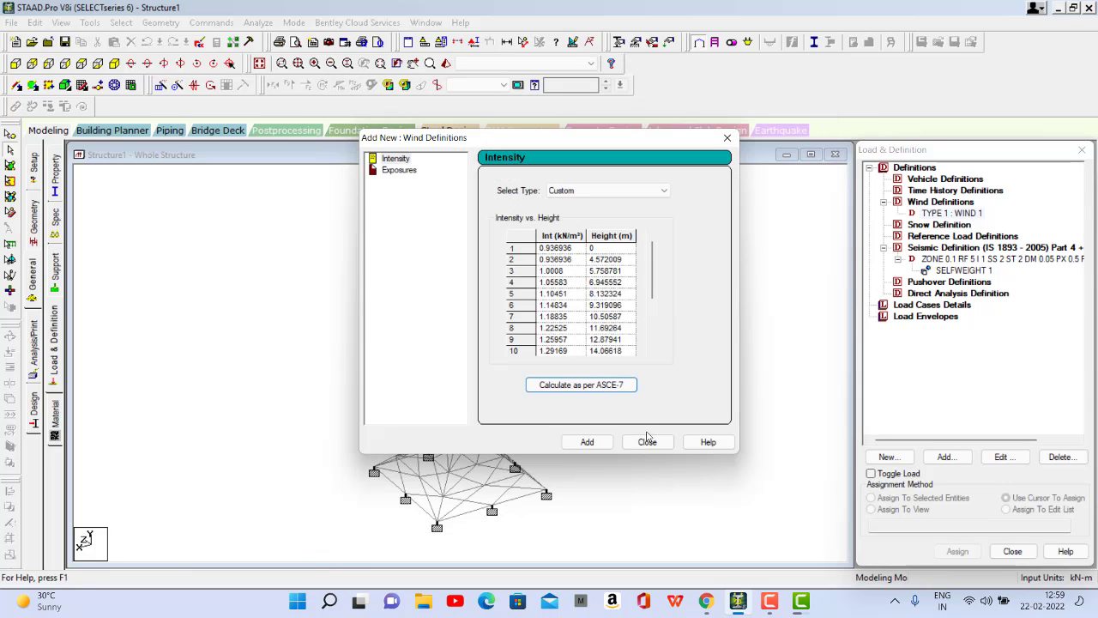
left_click(587, 441)
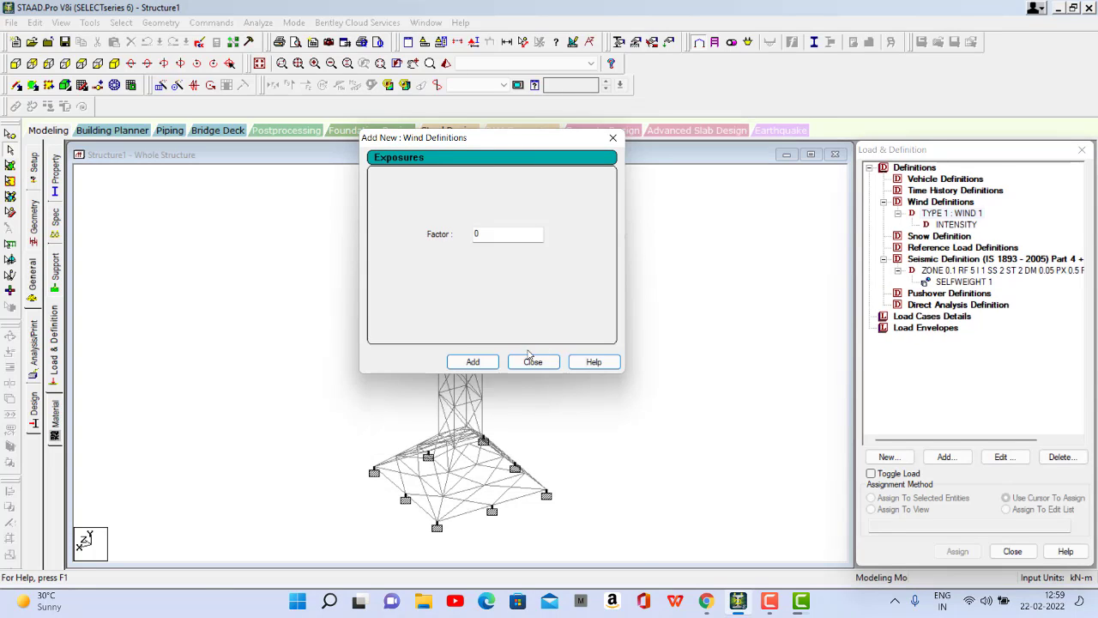
Step: Add an exposure with factor 1 to the WIND 1 definition
left_click_drag(489, 232, 375, 228)
left_click(474, 362)
left_click(532, 362)
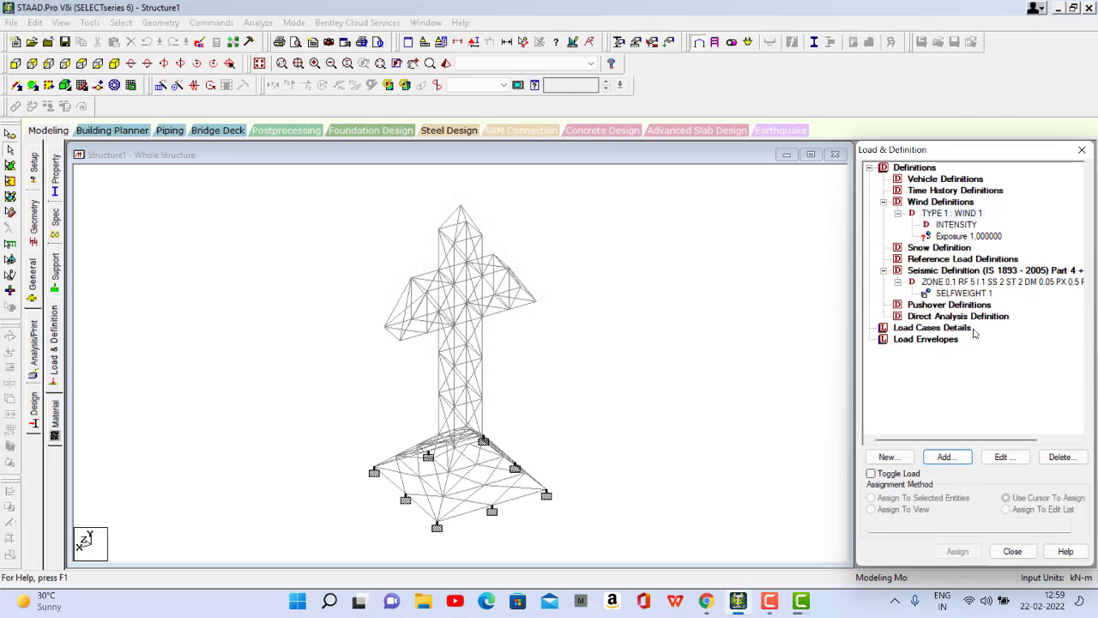
Step: Assign the wind exposure to the whole tower in view
left_click(939, 238)
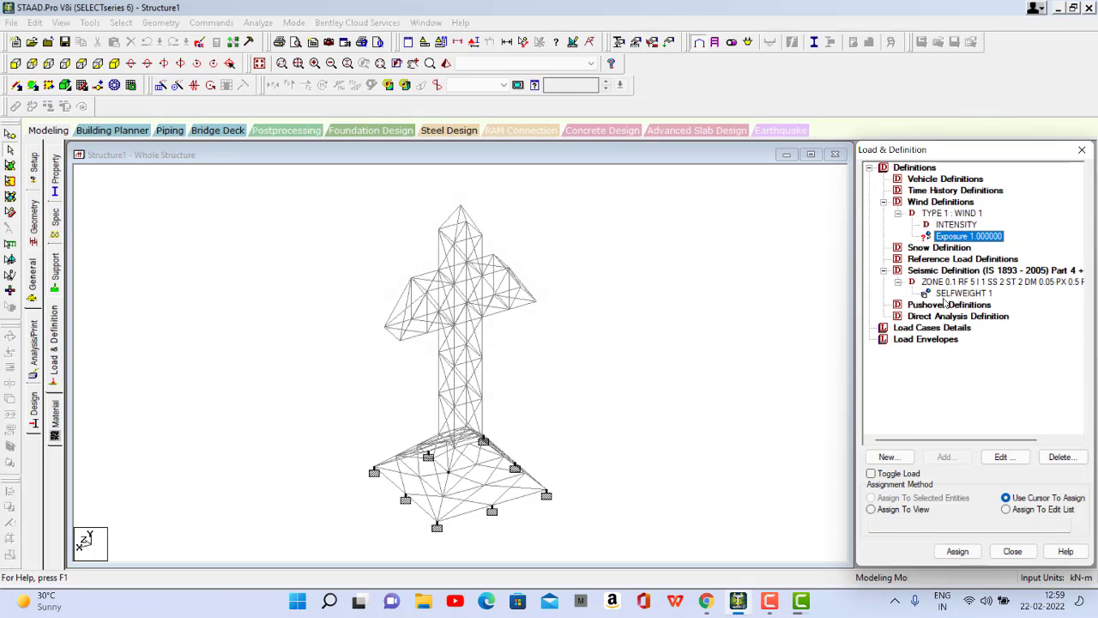
left_click(901, 509)
left_click(958, 551)
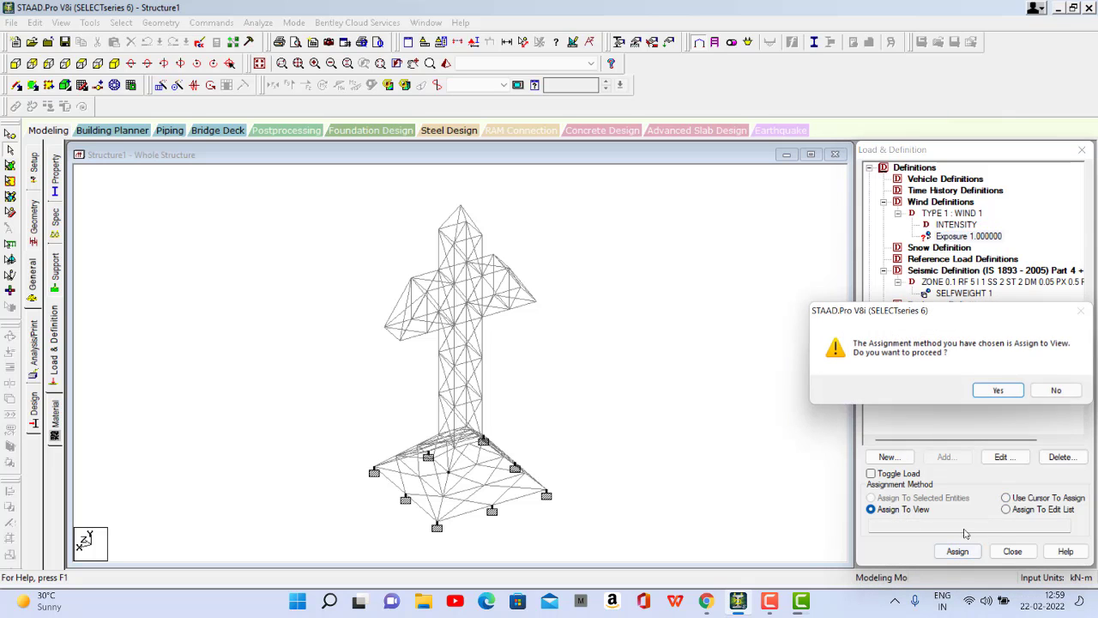
left_click(995, 391)
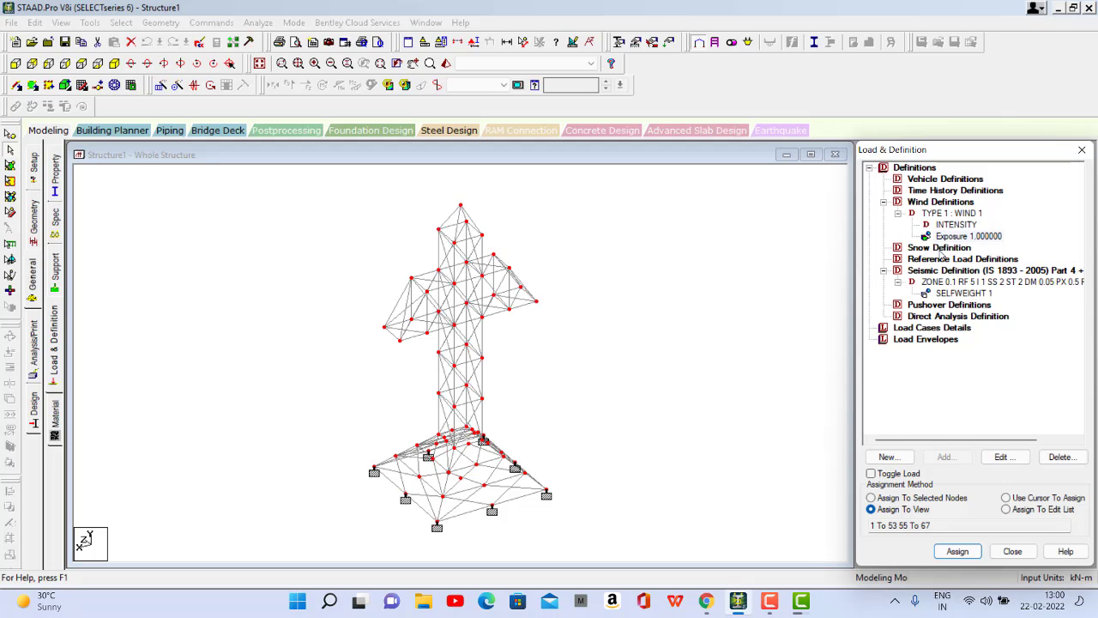
Step: Add primary load case 1 with loading type Dead and the title DL
left_click(941, 334)
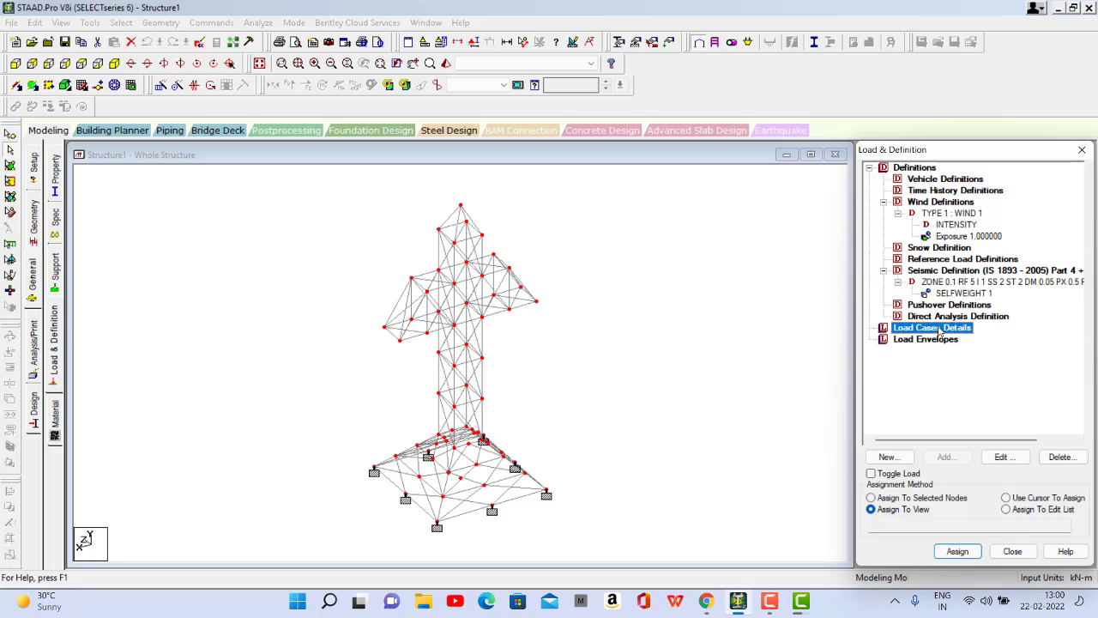
left_click(956, 459)
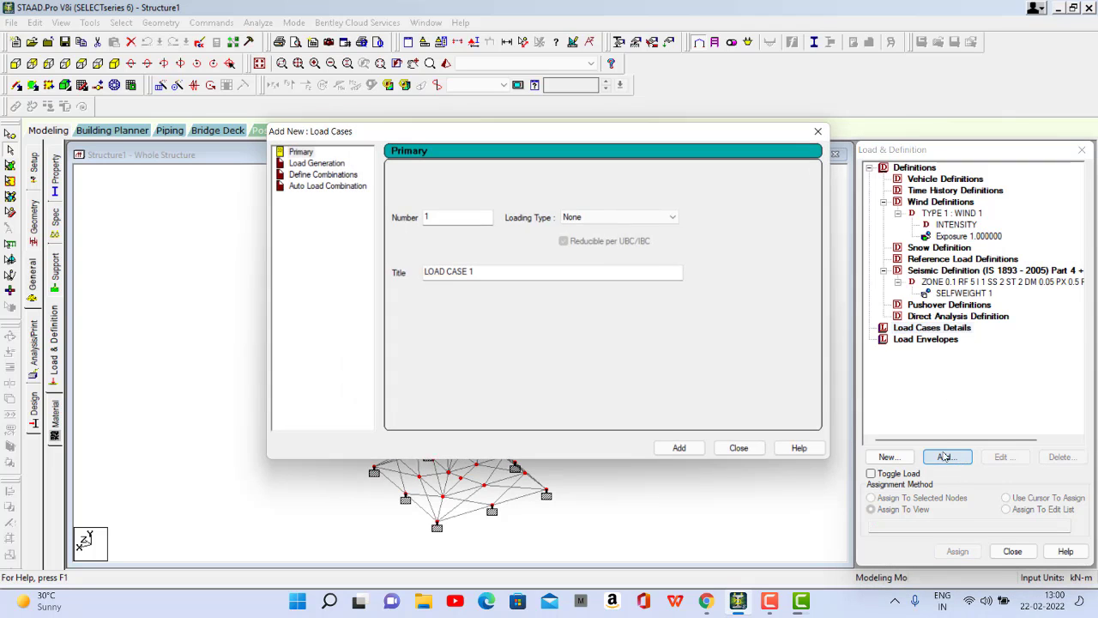
left_click(598, 217)
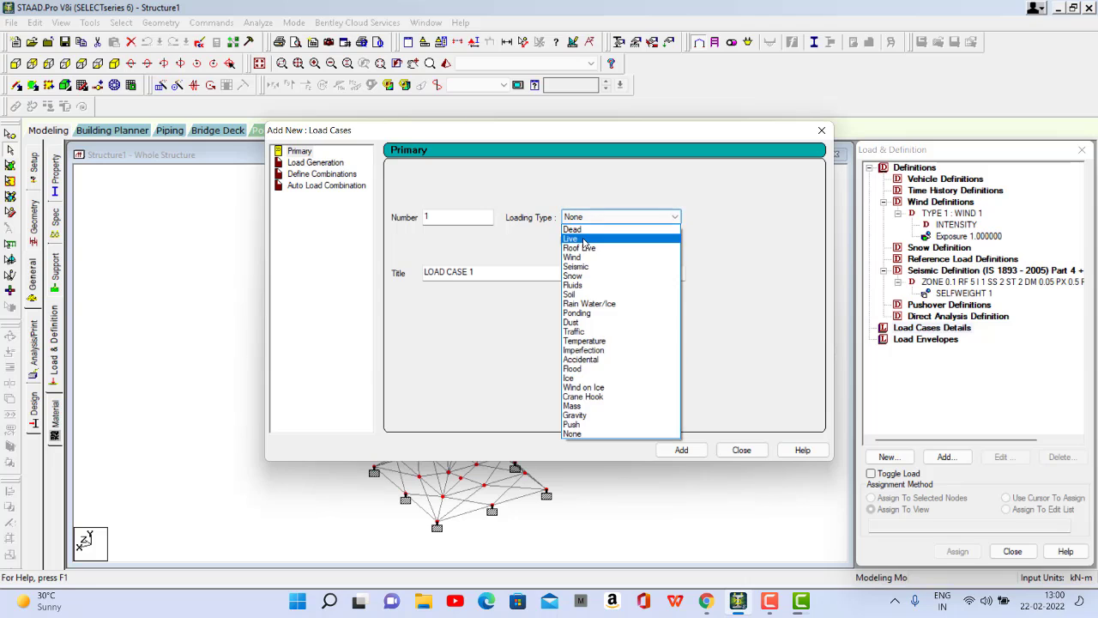
left_click(592, 228)
left_click_drag(531, 272, 424, 272)
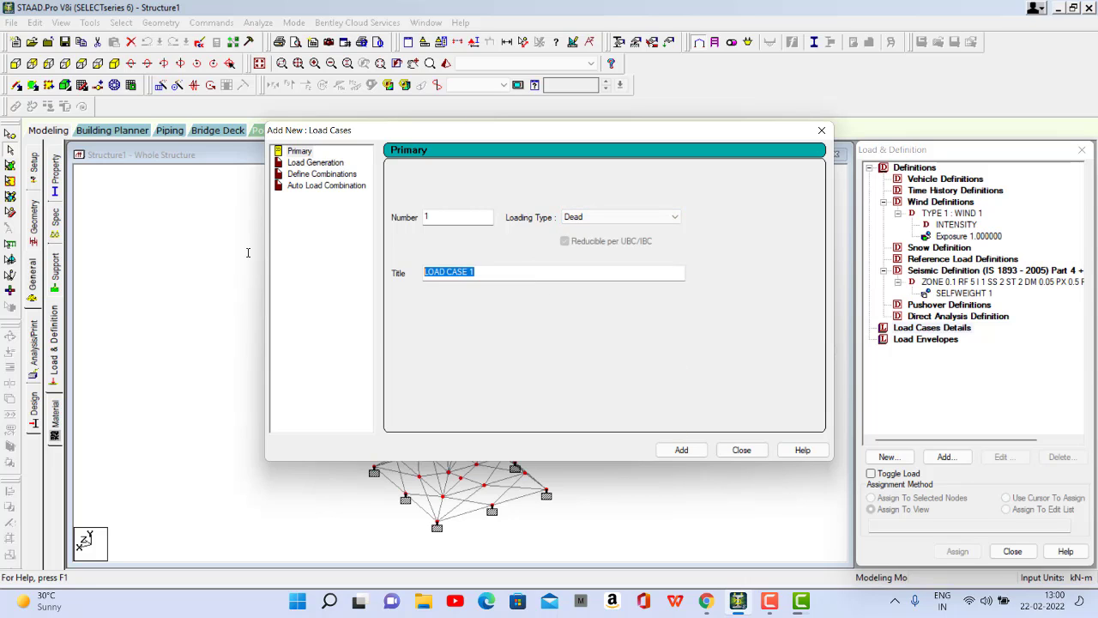
key("BackSpace")
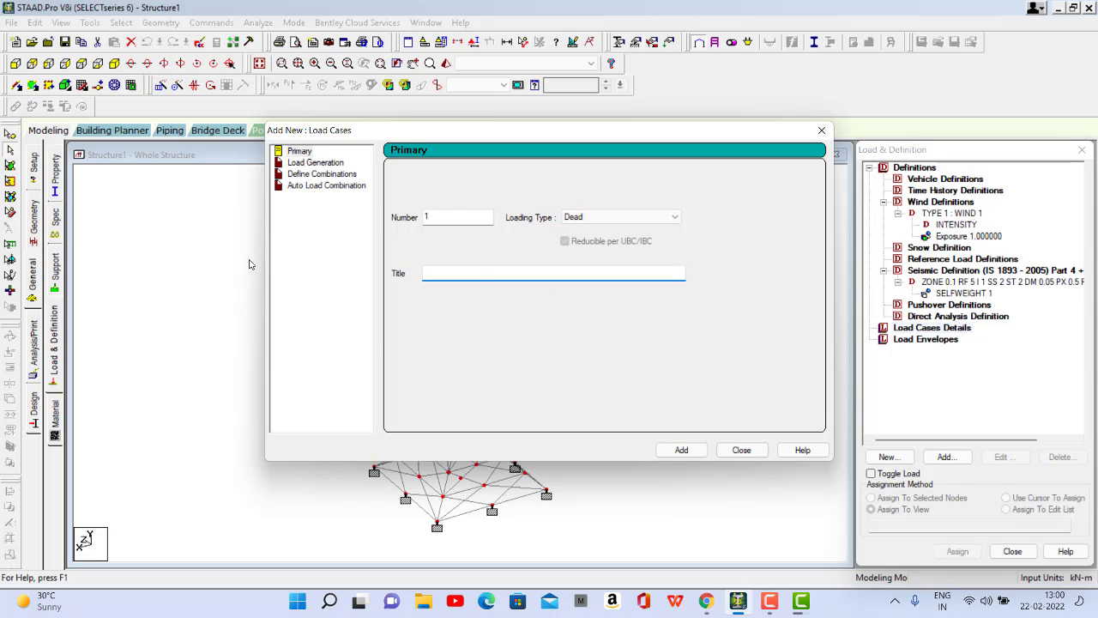
type("DL")
left_click(681, 450)
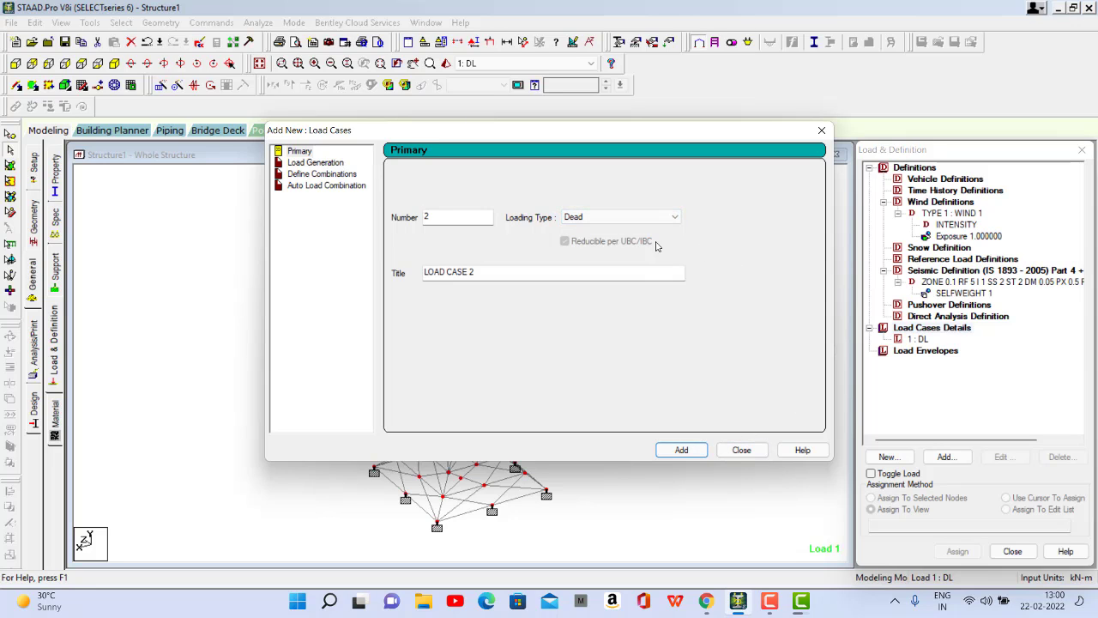
left_click(821, 129)
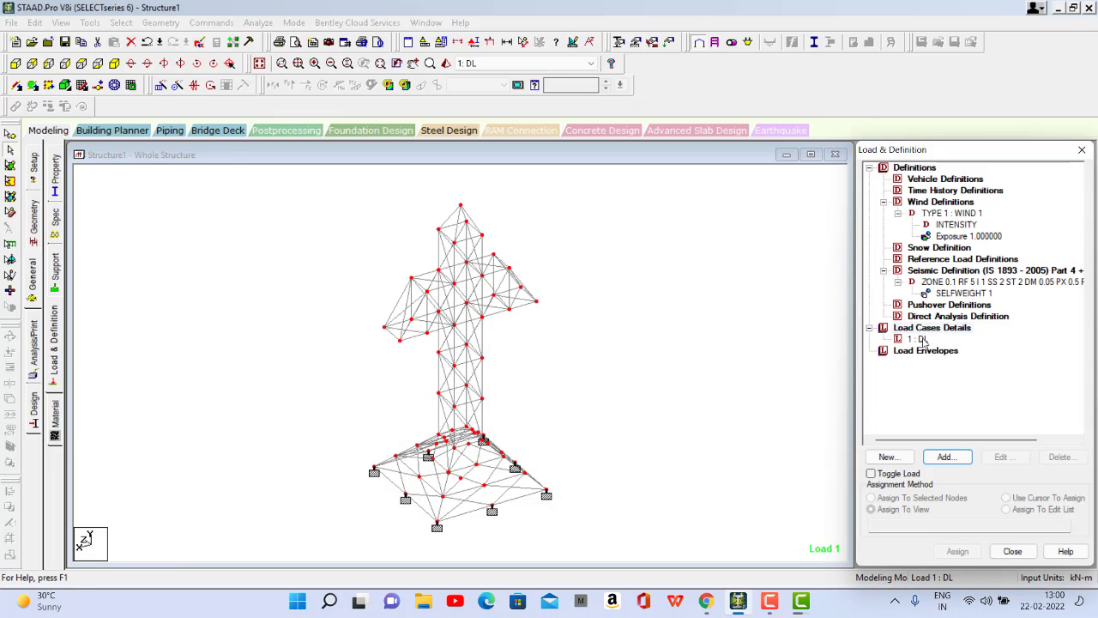
Step: Delete the DL load case
left_click(921, 340)
left_click(1061, 456)
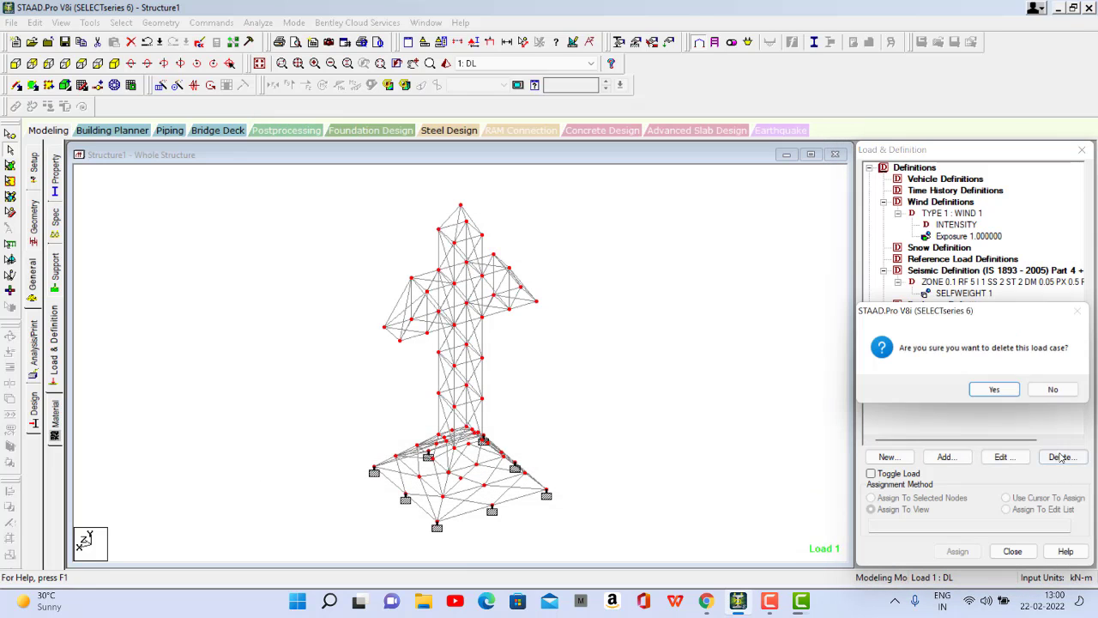
left_click(985, 391)
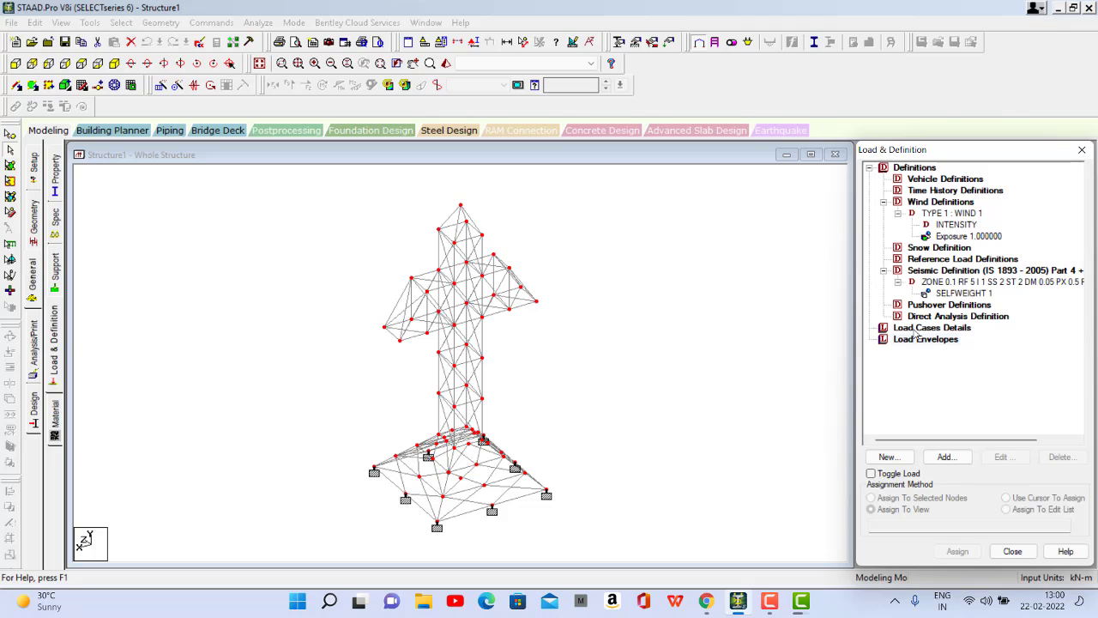
Step: Add primary load case 1 with loading type Seismic and the title EQ
left_click(917, 330)
left_click(947, 457)
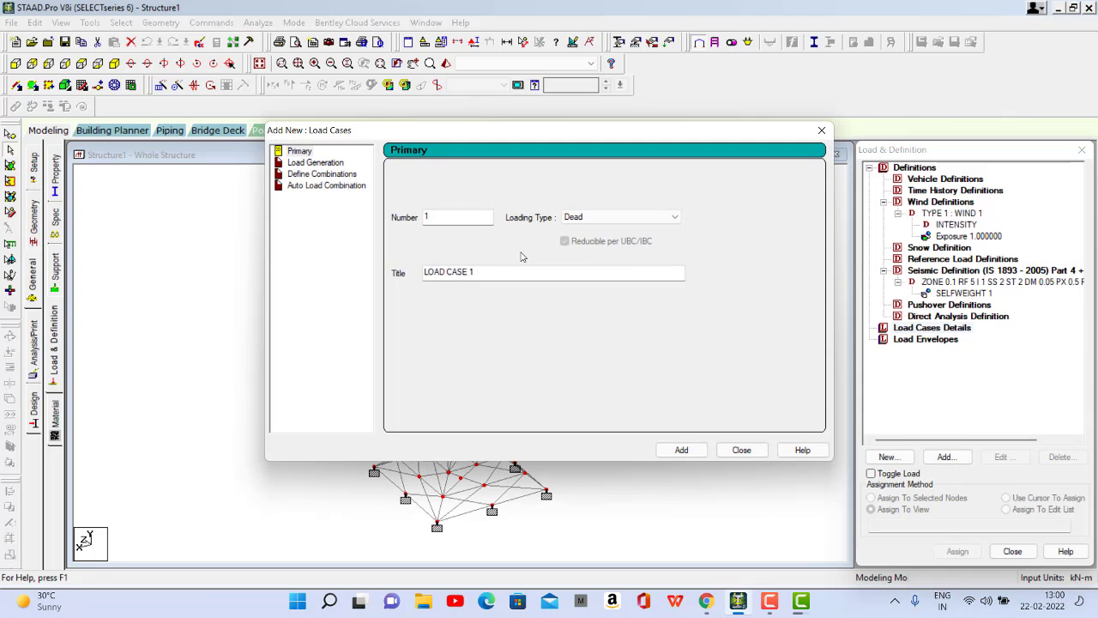
left_click(597, 220)
left_click(579, 266)
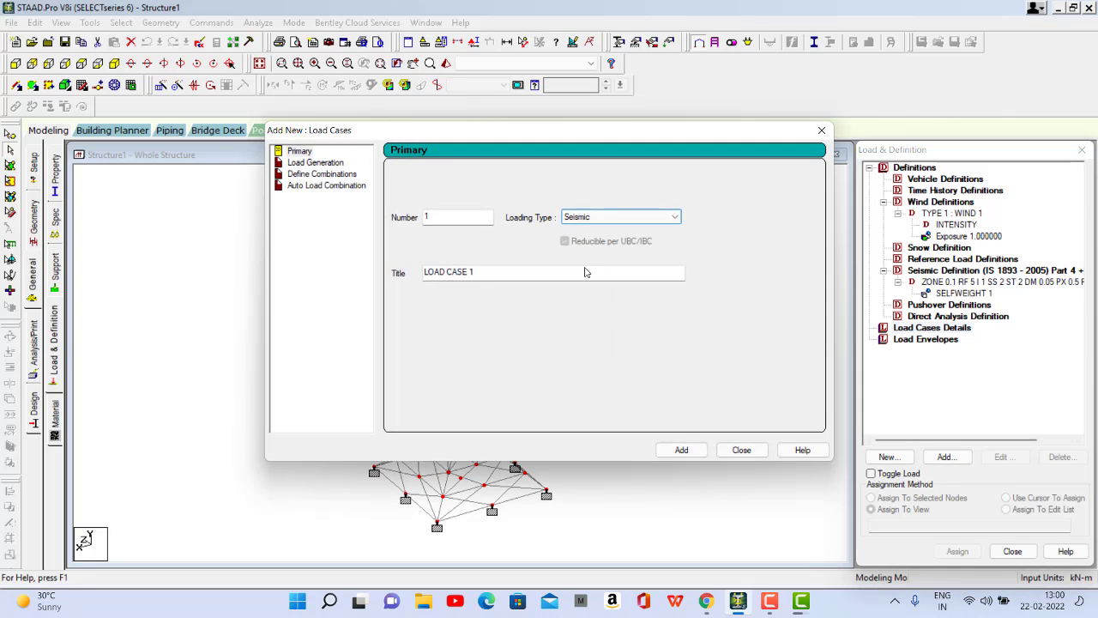
left_click_drag(504, 272, 239, 257)
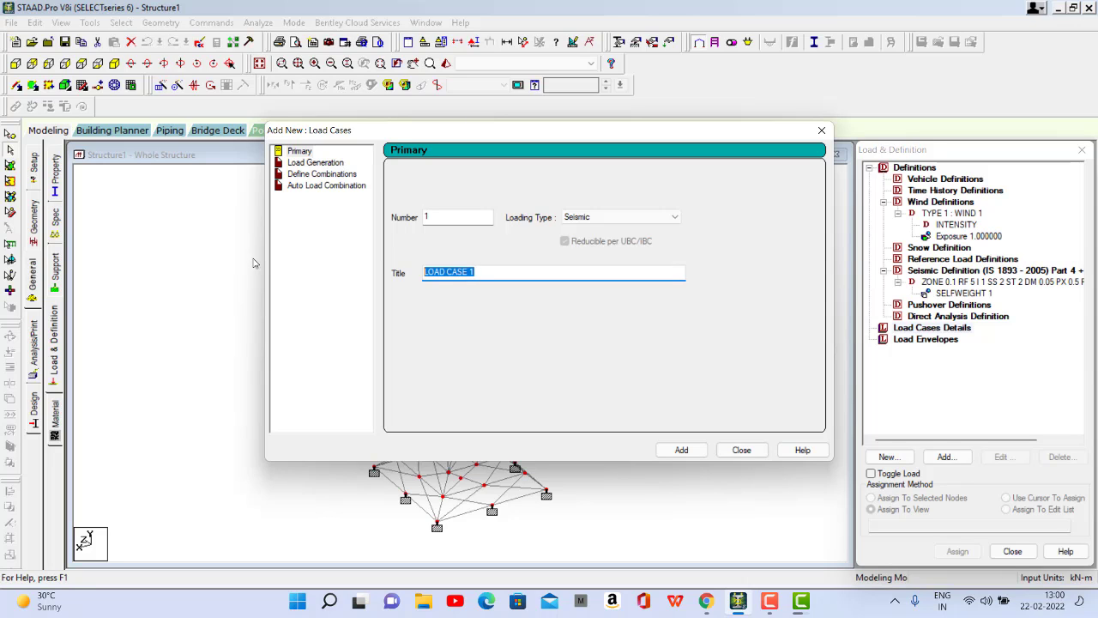
key("BackSpace")
left_click(680, 449)
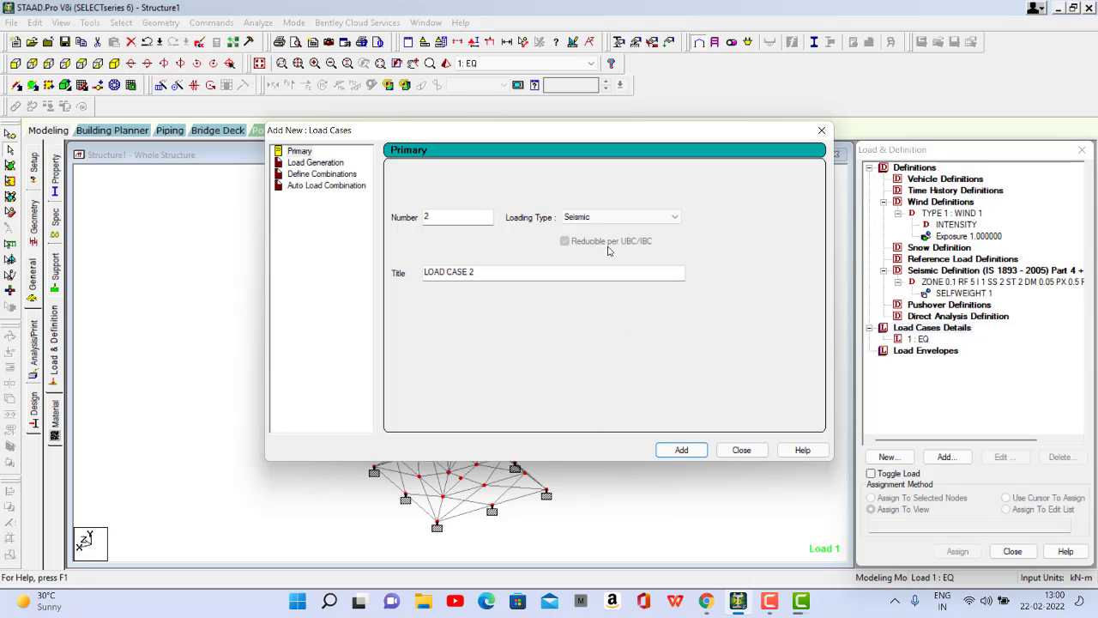
Step: Add primary load case 2 with loading type Wind and its default title, and Wind load case 3 titled WL
left_click(741, 449)
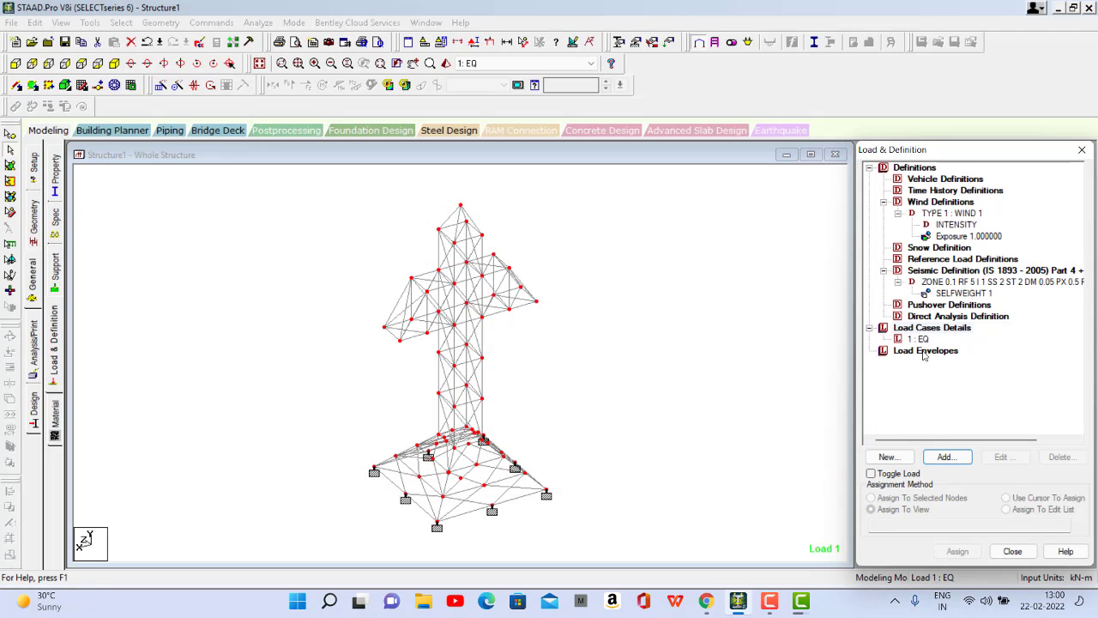
left_click(946, 458)
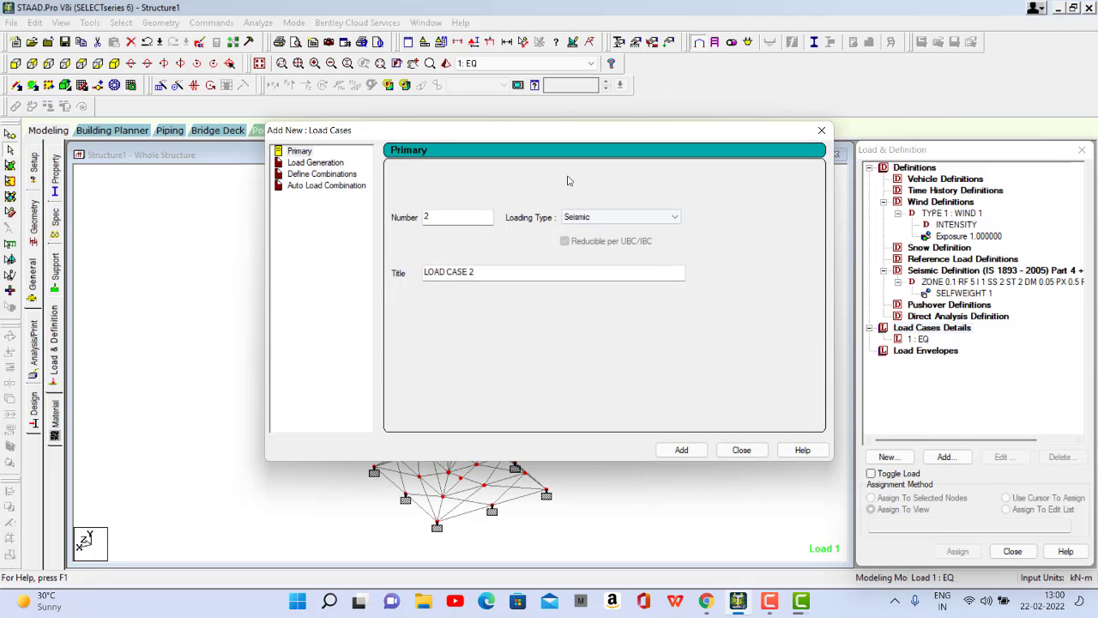
left_click(598, 217)
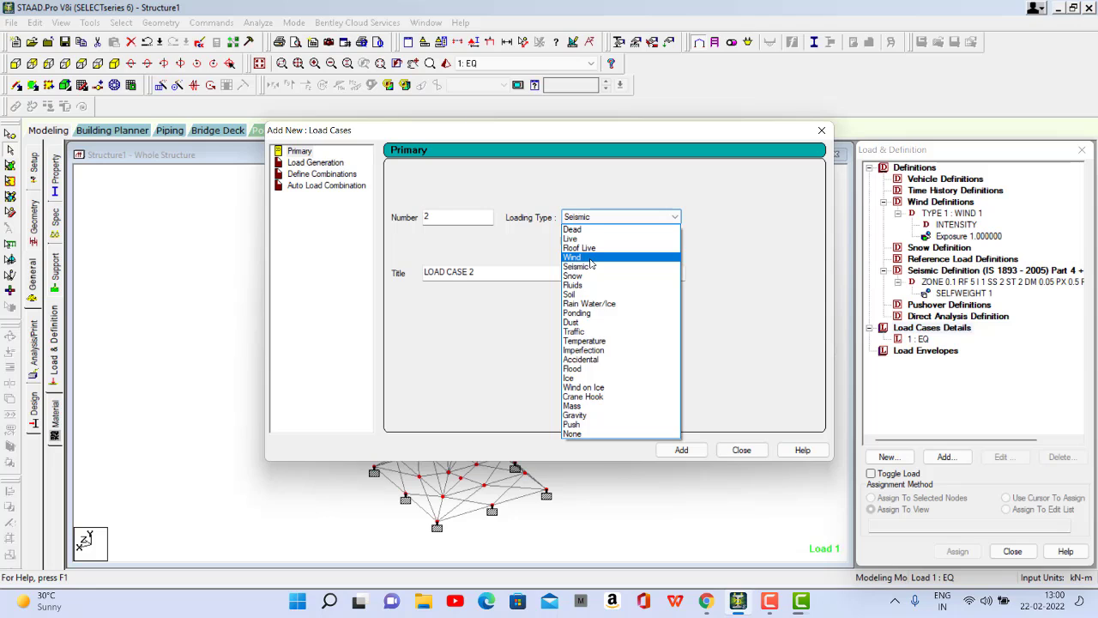
left_click(590, 257)
left_click(689, 454)
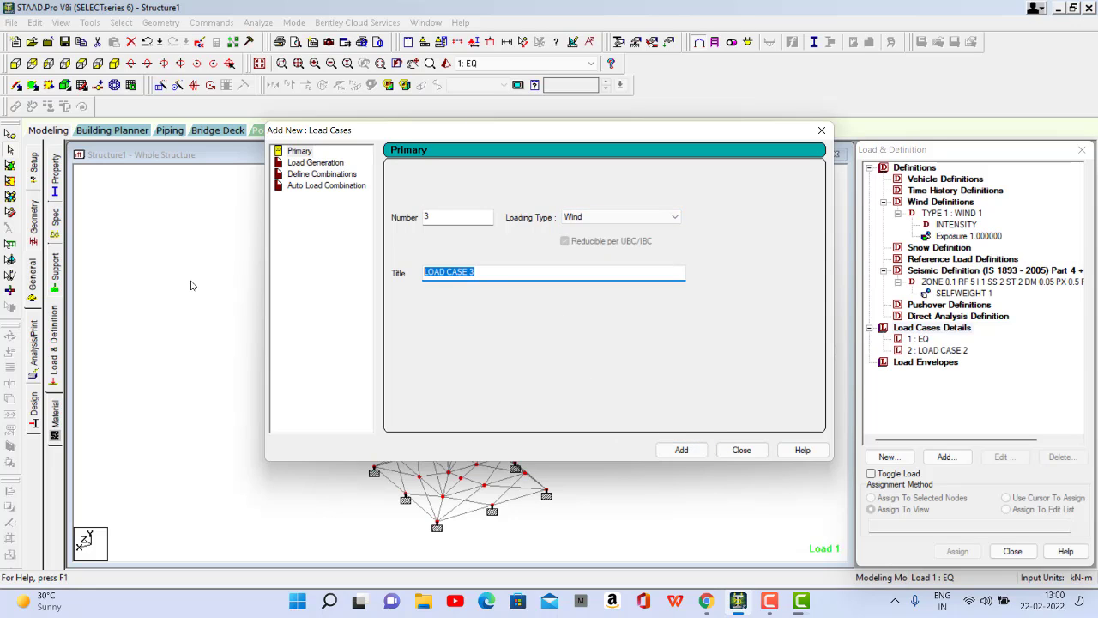
key("BackSpace")
type("WL")
left_click(681, 449)
left_click(742, 450)
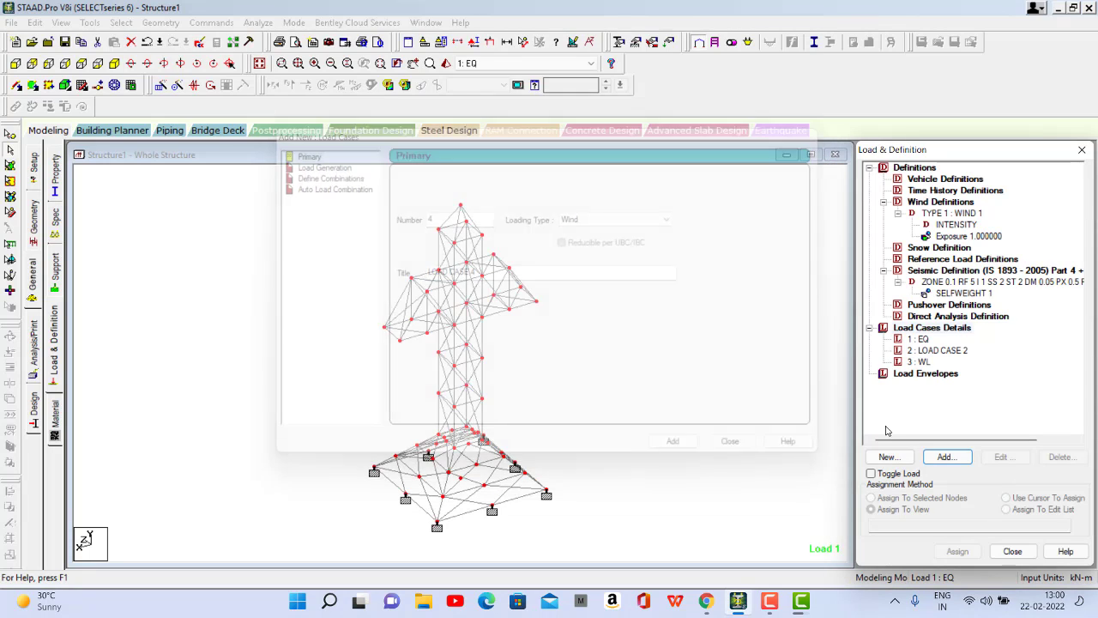
Step: Delete the untitled wind load case 2
left_click(938, 352)
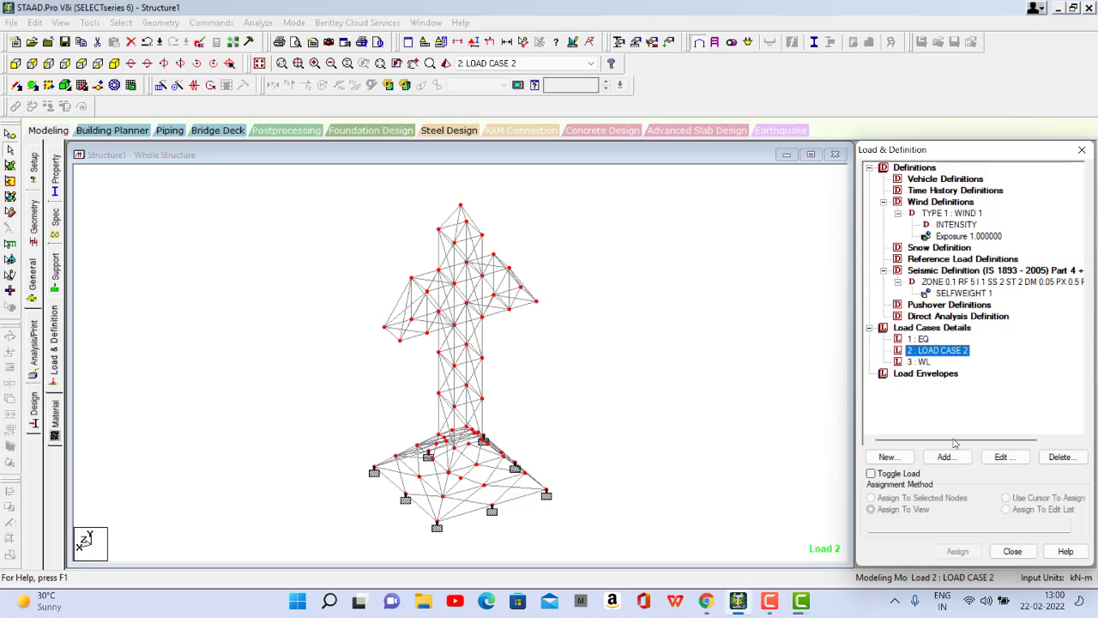
left_click(1000, 457)
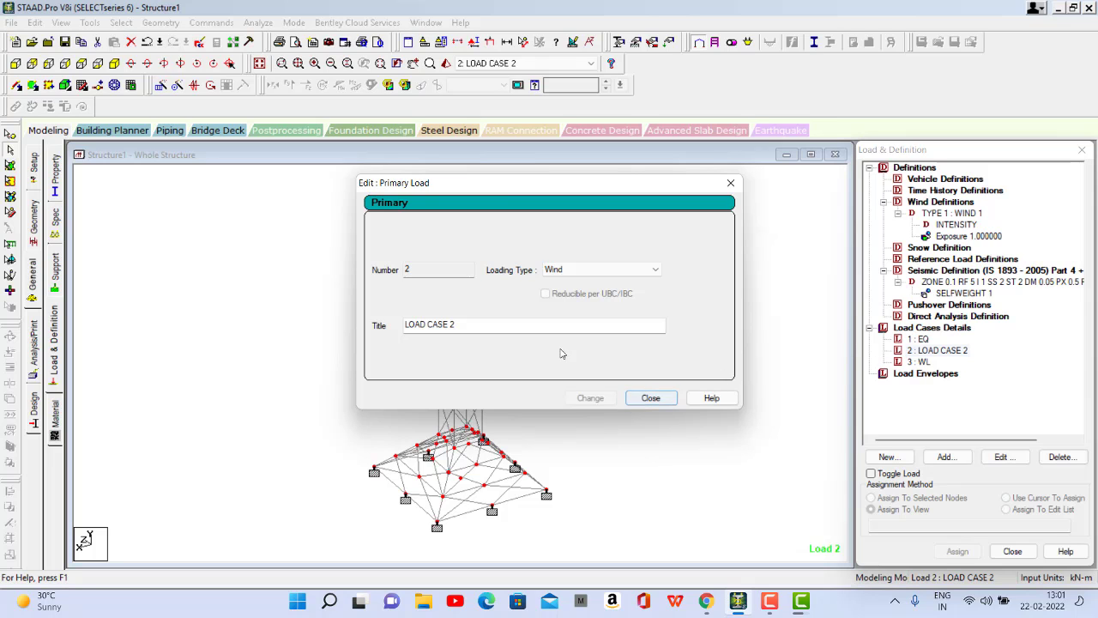
left_click(962, 407)
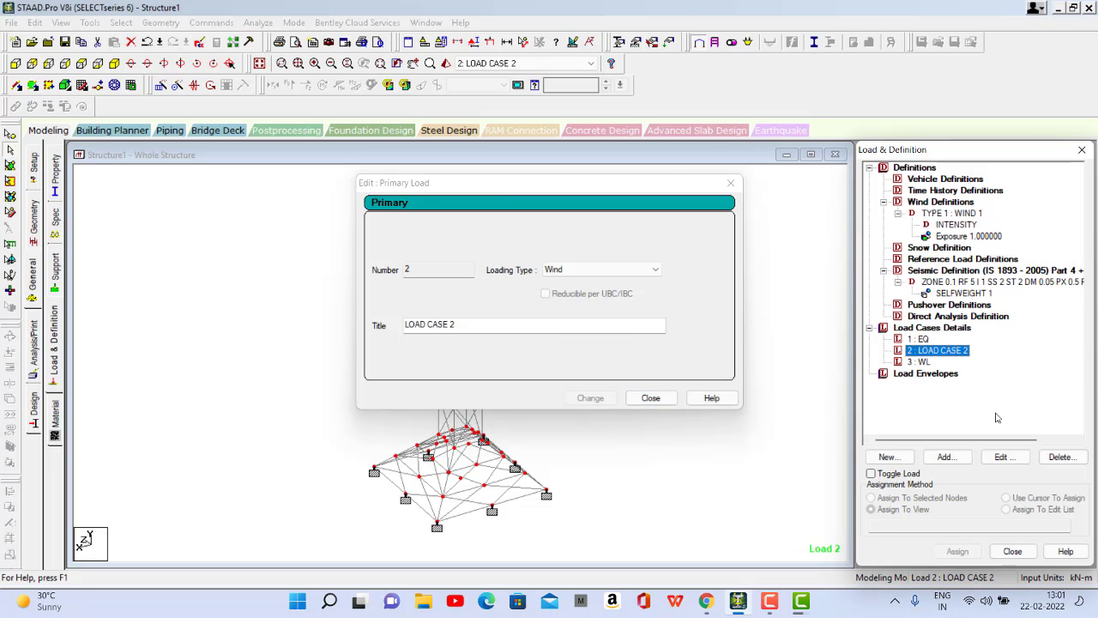
left_click(1062, 456)
left_click(995, 390)
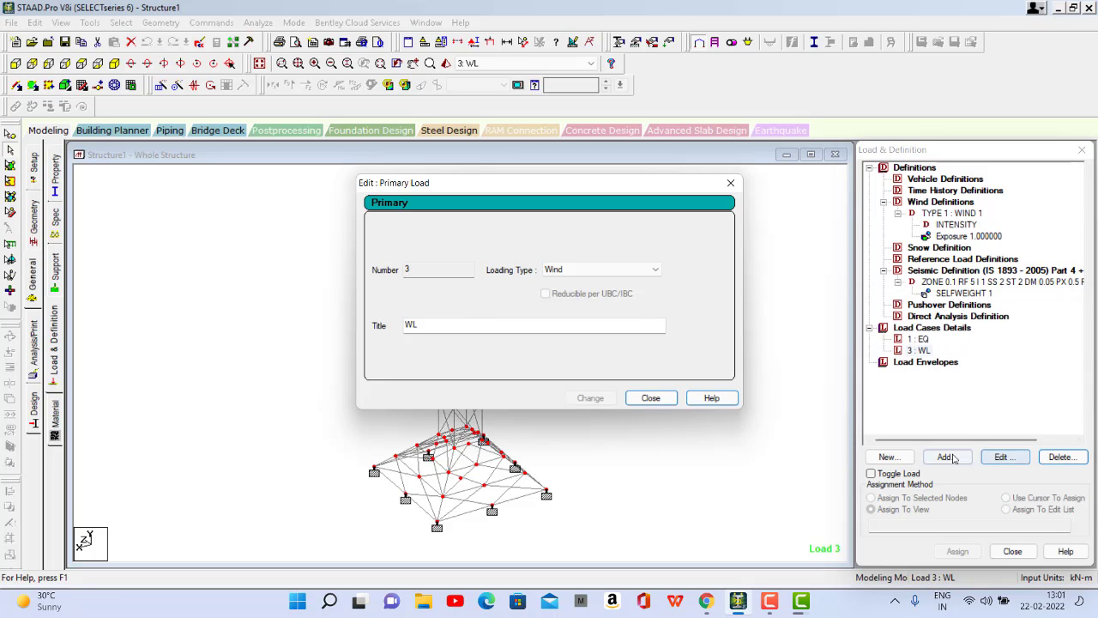
left_click(611, 270)
left_click(601, 281)
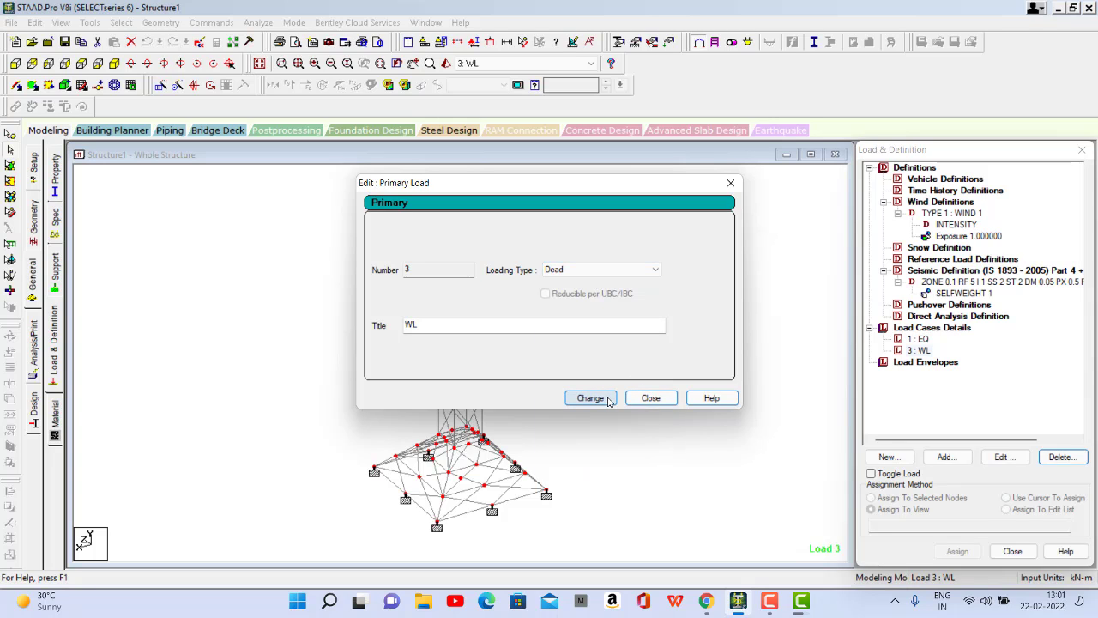
left_click(730, 185)
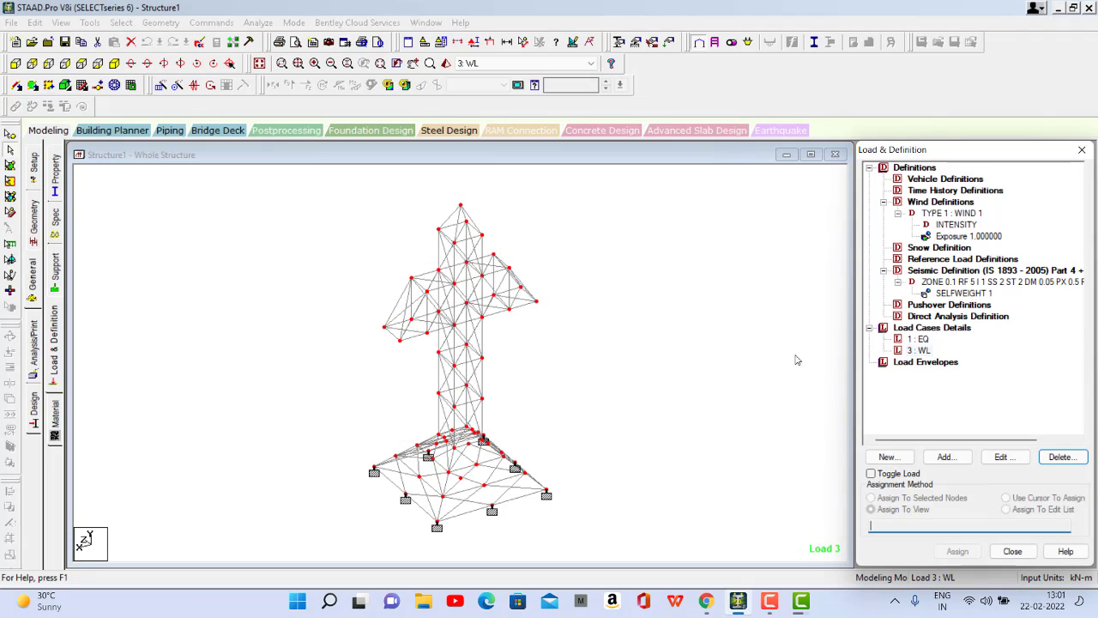
left_click(946, 457)
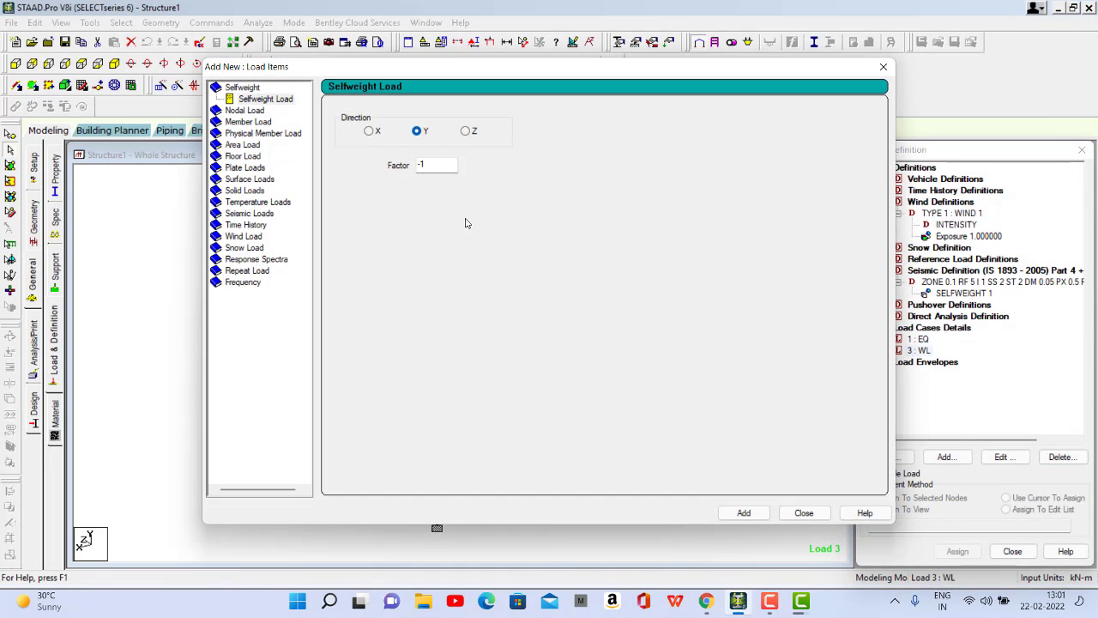
left_click(884, 69)
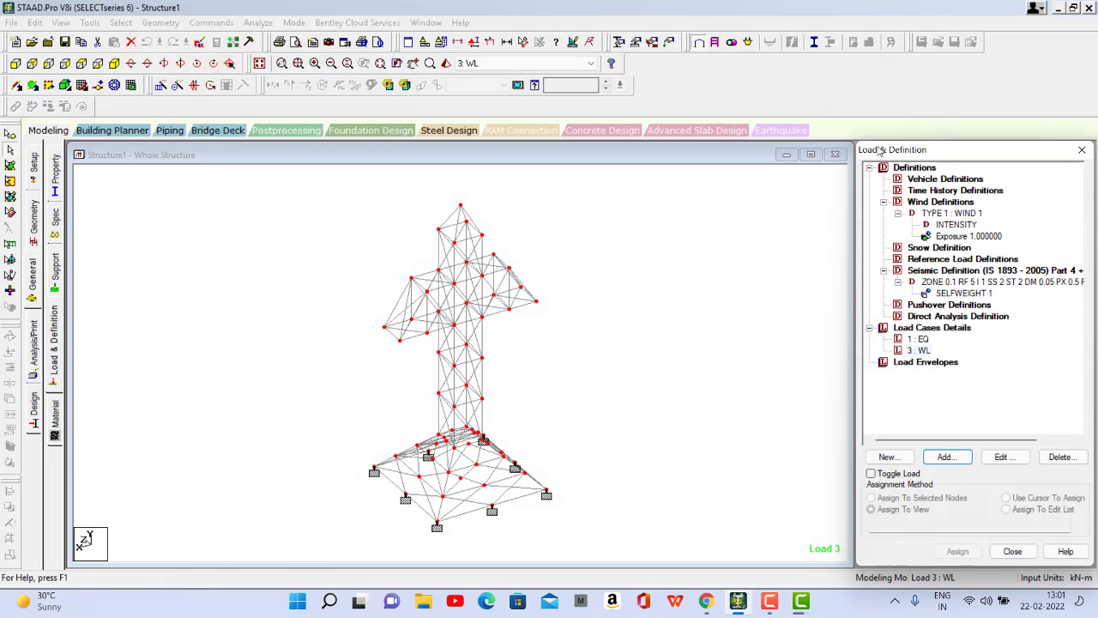
Step: Add primary load case 2 with loading type Dead and its default title
left_click(927, 331)
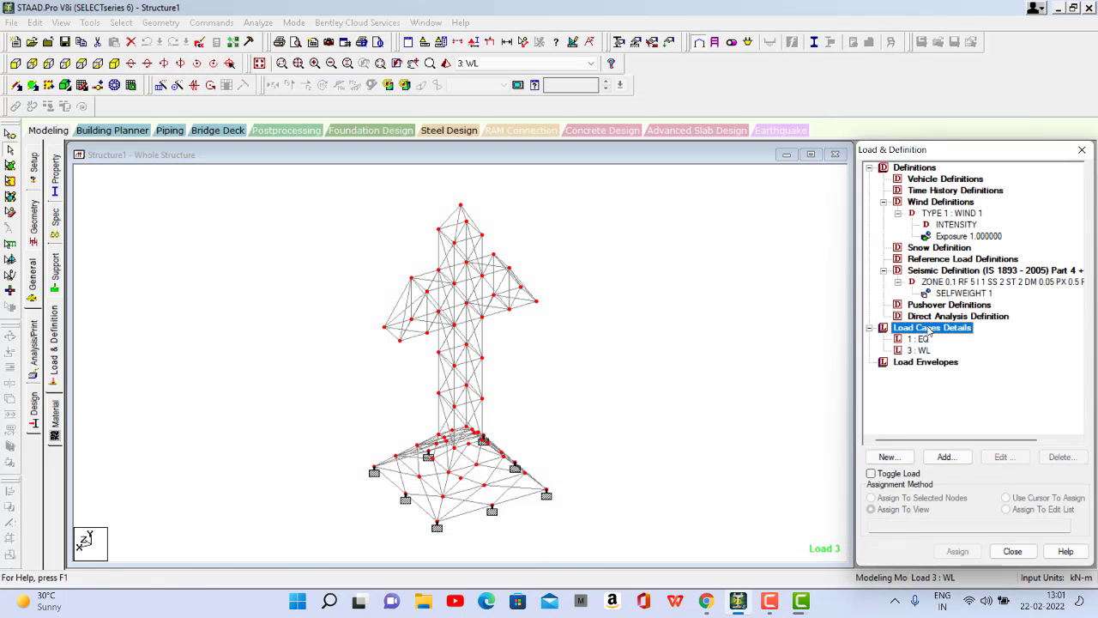
left_click(946, 456)
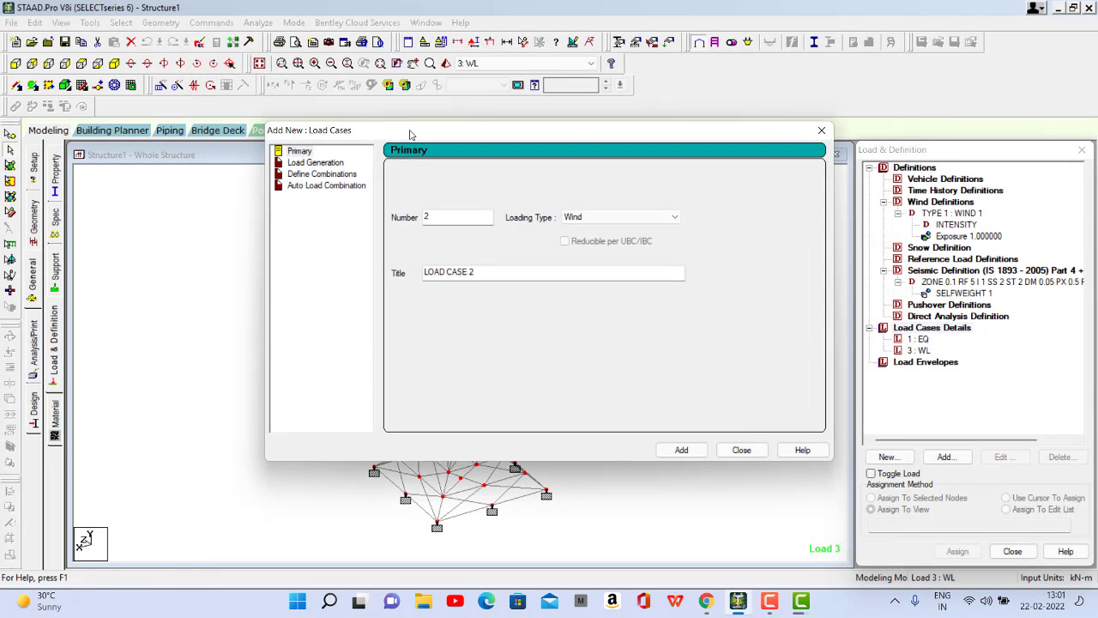
left_click(590, 220)
left_click(592, 229)
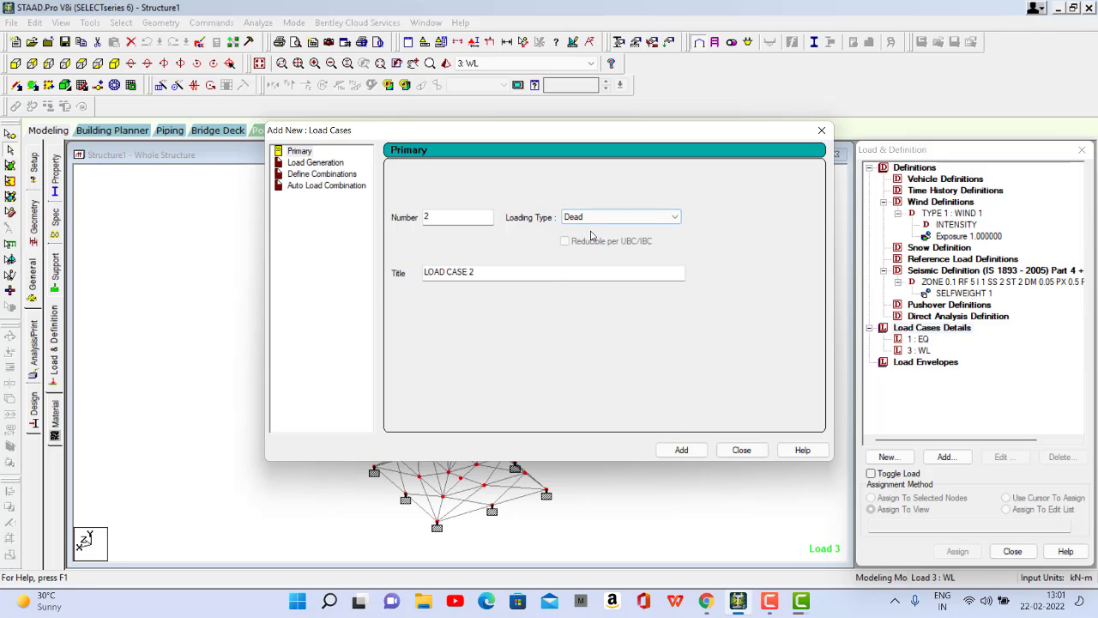
left_click(680, 450)
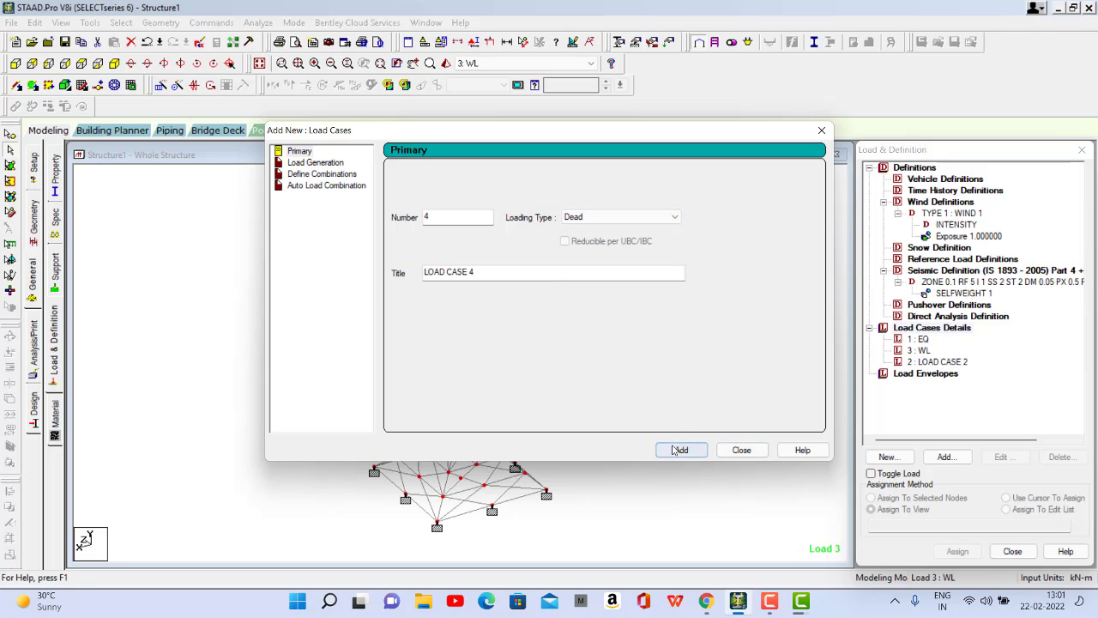
left_click(740, 450)
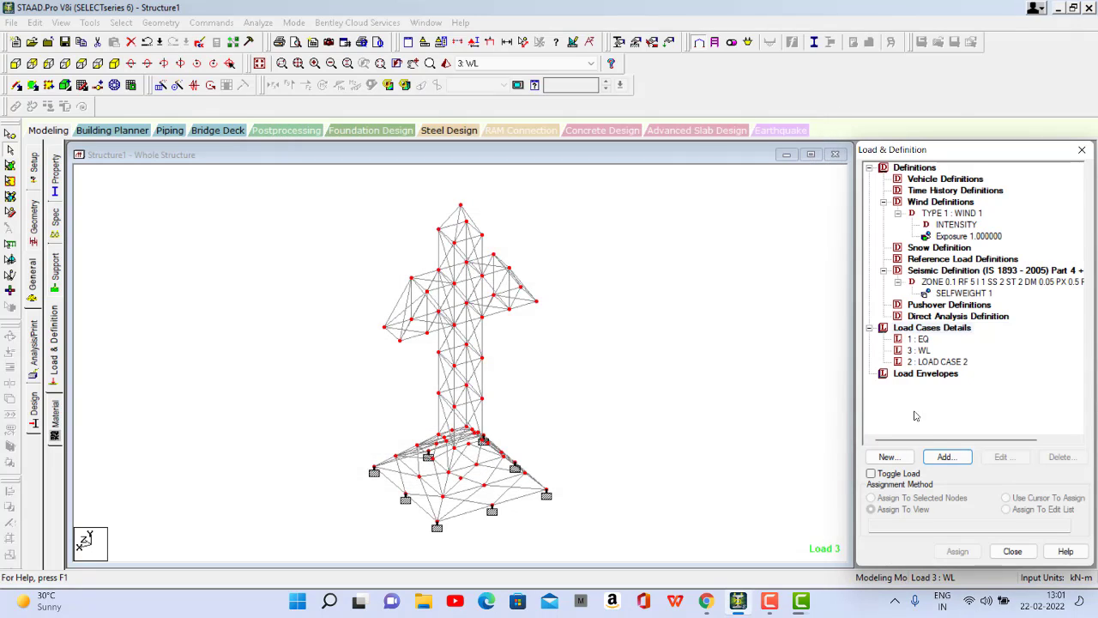
Step: Change the title of the dead load case 2 to DL
left_click(929, 363)
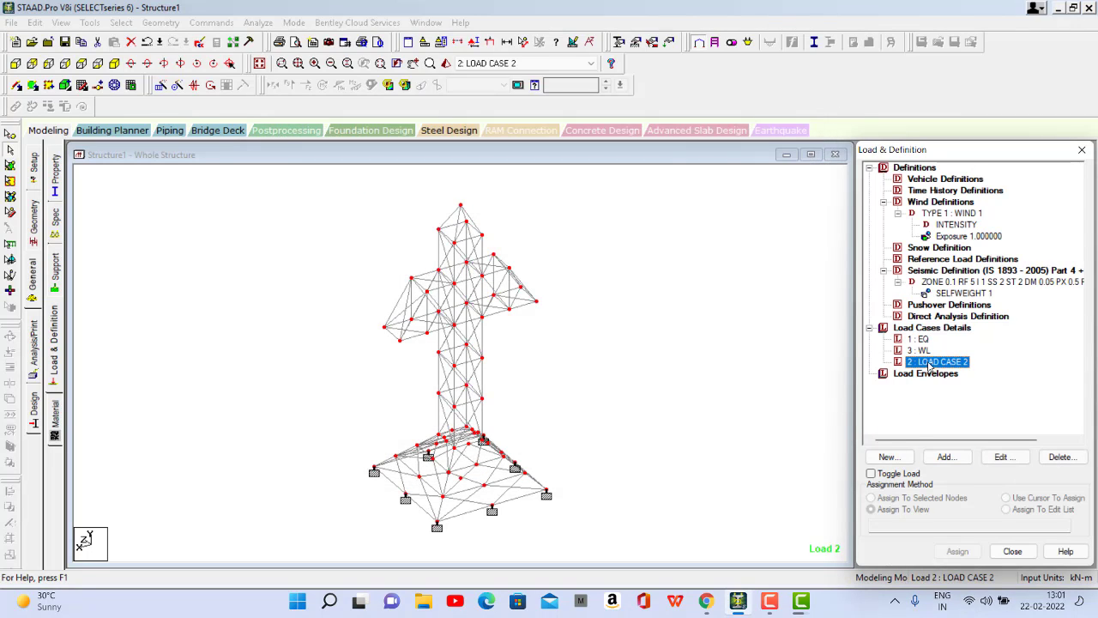
left_click(1003, 457)
left_click_drag(466, 325, 149, 283)
key("BackSpace")
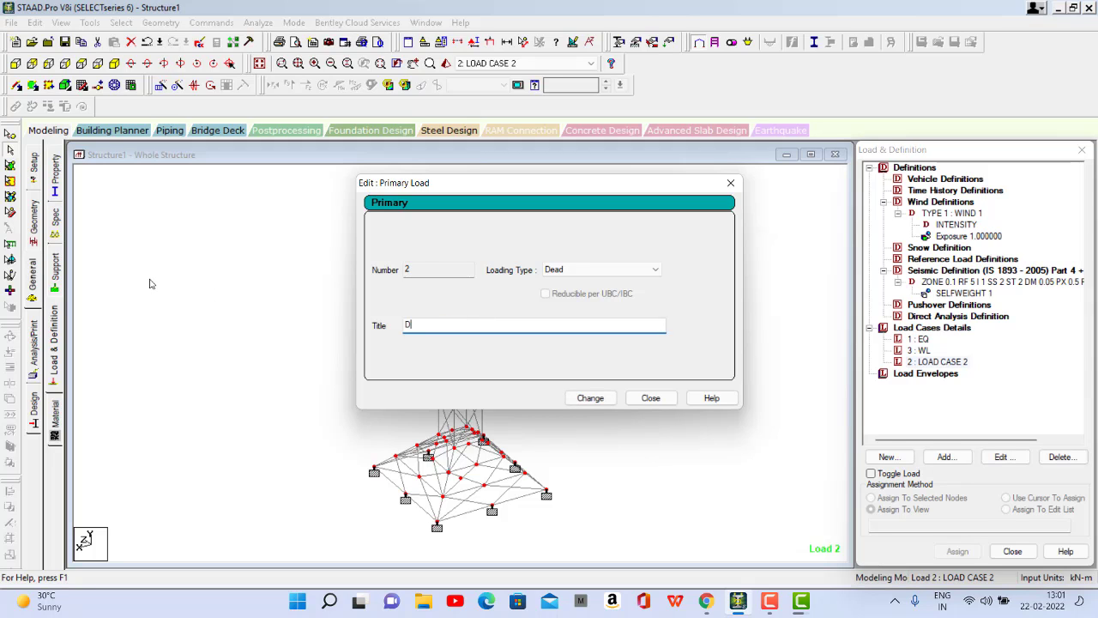
key("Return")
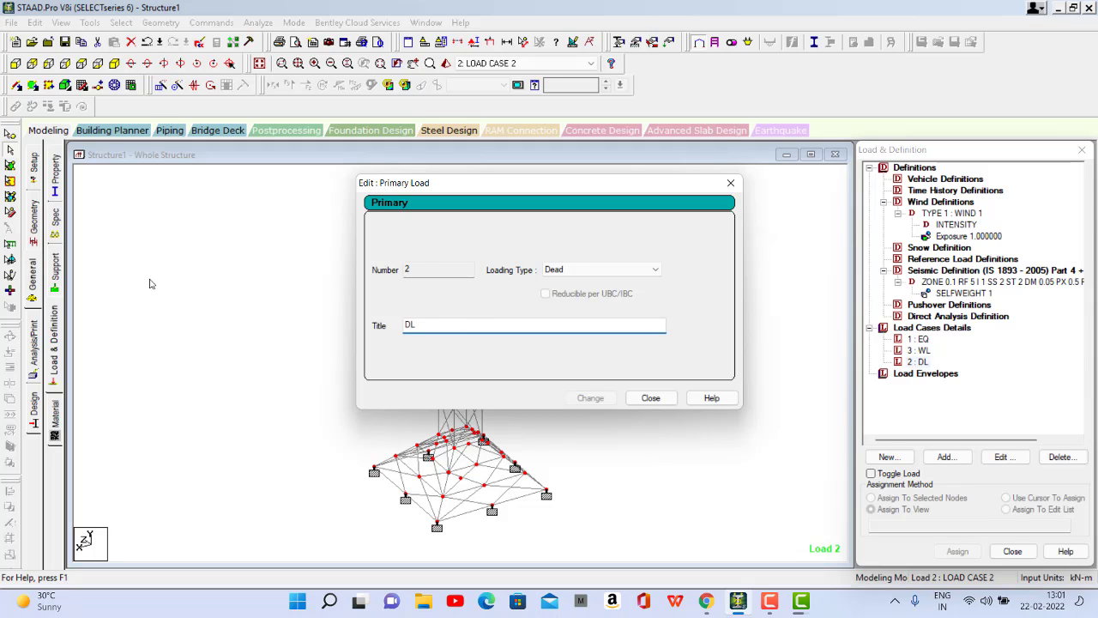
left_click(728, 186)
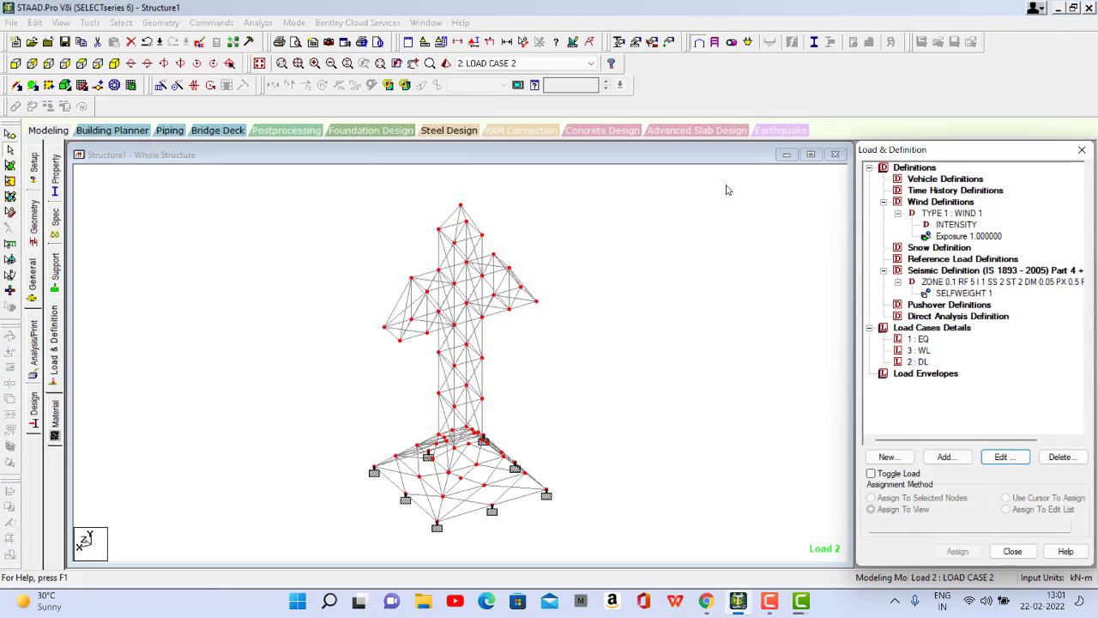
Step: Add seismic loads in the X and Z directions, each with factor 1, to the EQ load case
left_click(918, 339)
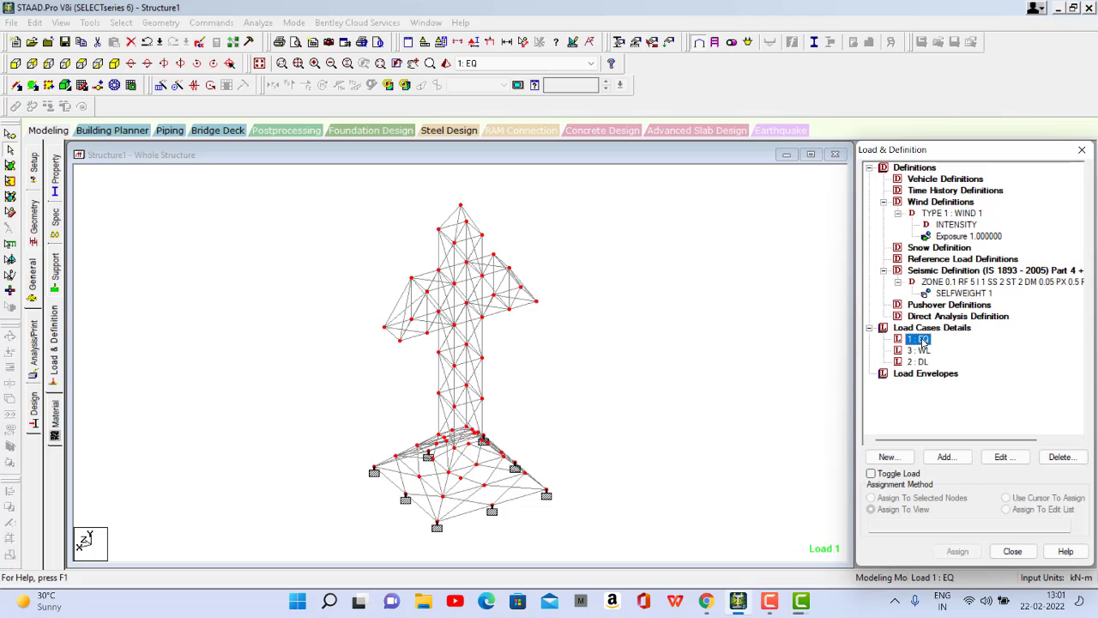
left_click(947, 457)
left_click(947, 456)
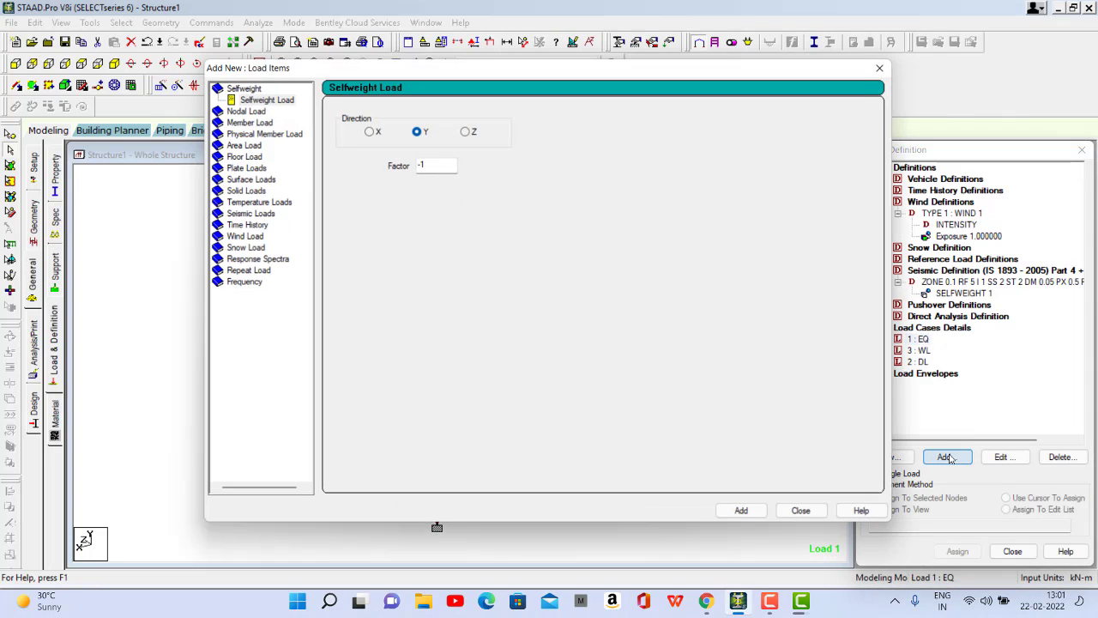
left_click(242, 214)
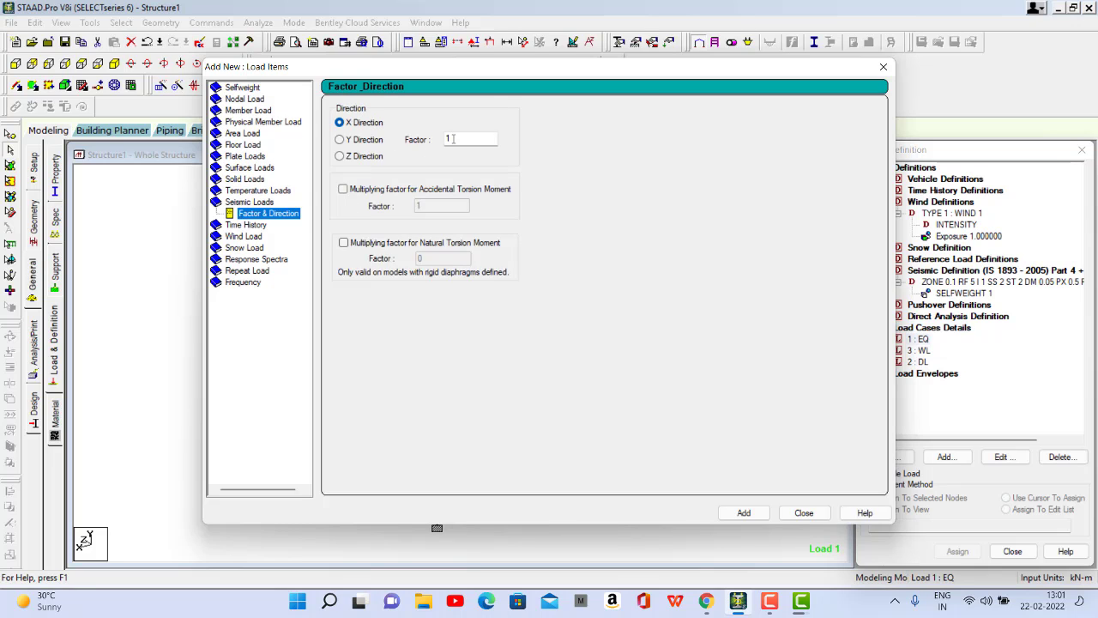
left_click(744, 513)
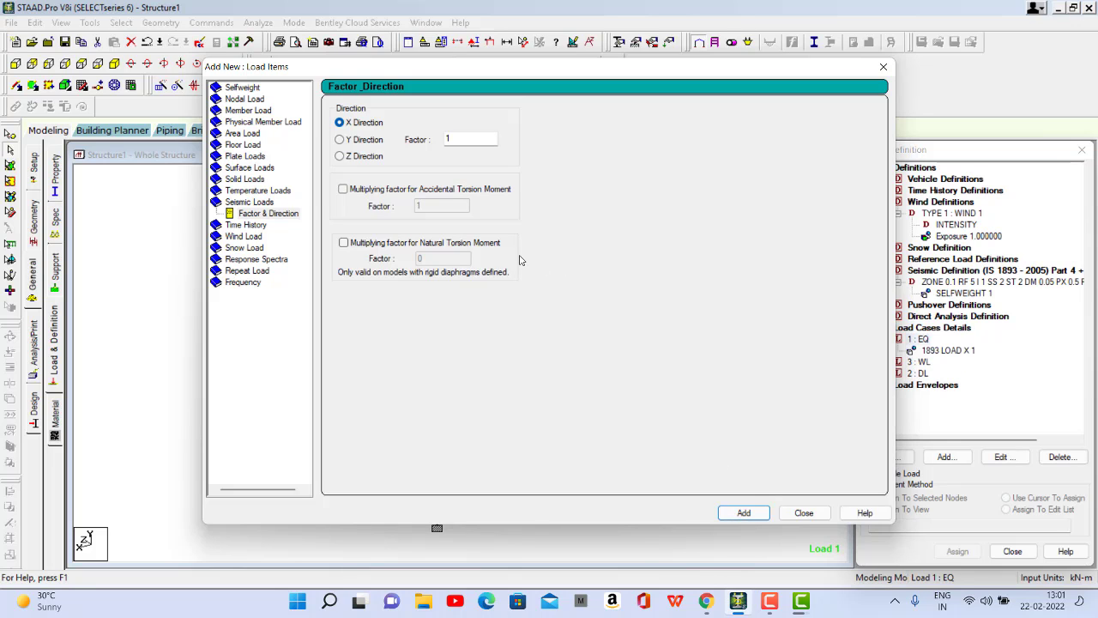
left_click(369, 140)
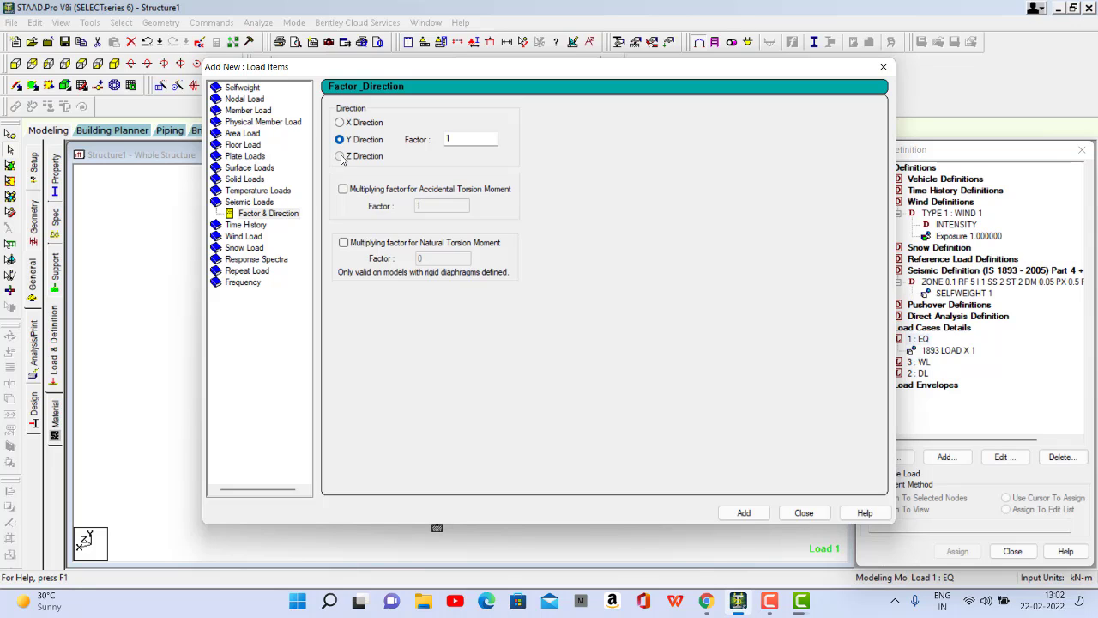
left_click(342, 157)
left_click(742, 515)
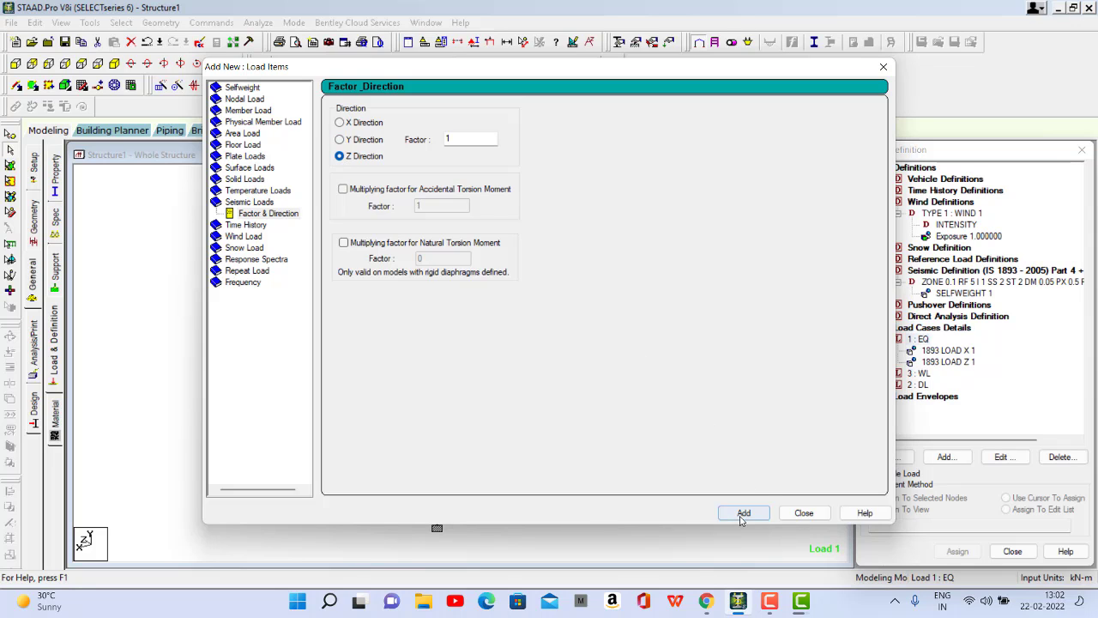
left_click(803, 513)
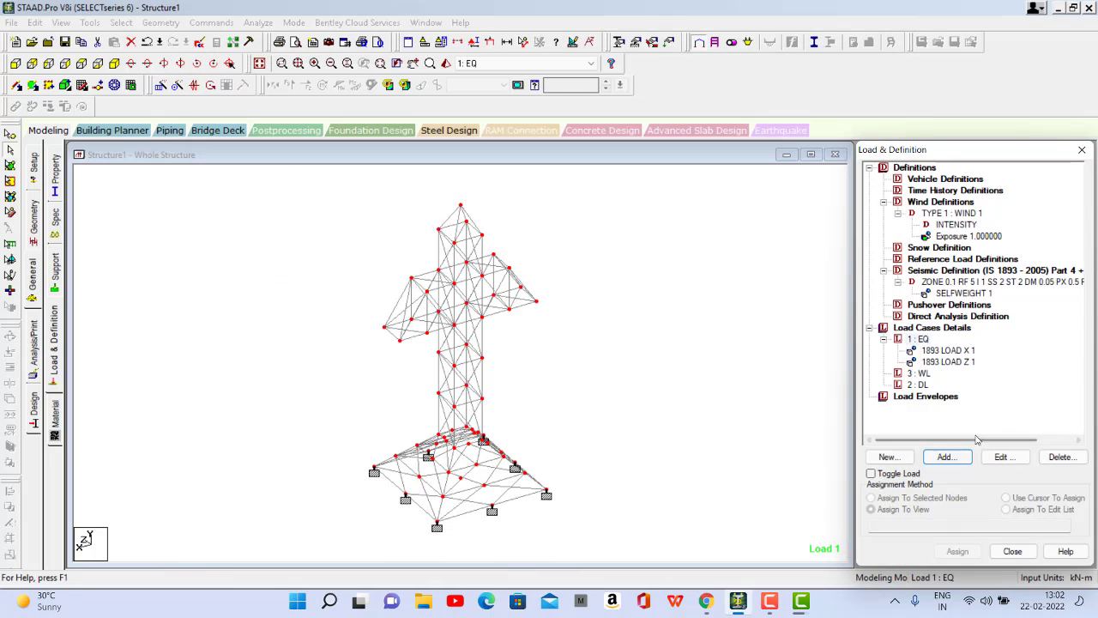
Step: Add type 1 wind loads on the X and Z windward faces to the WL load case, with factor 1 and Y range 10 to 20 m
left_click(919, 374)
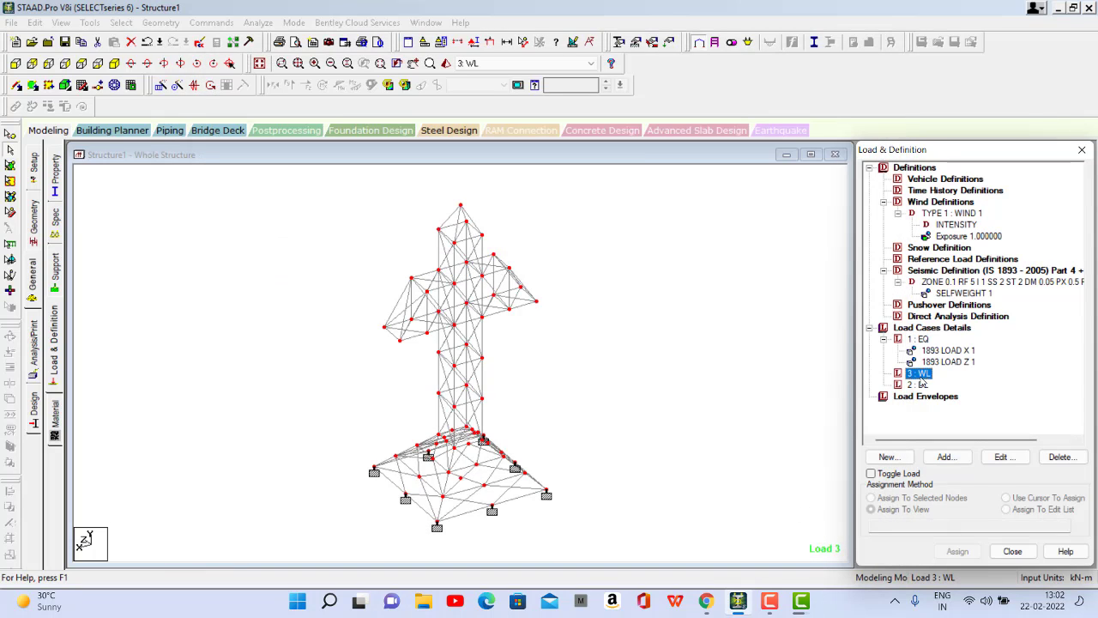
left_click(946, 458)
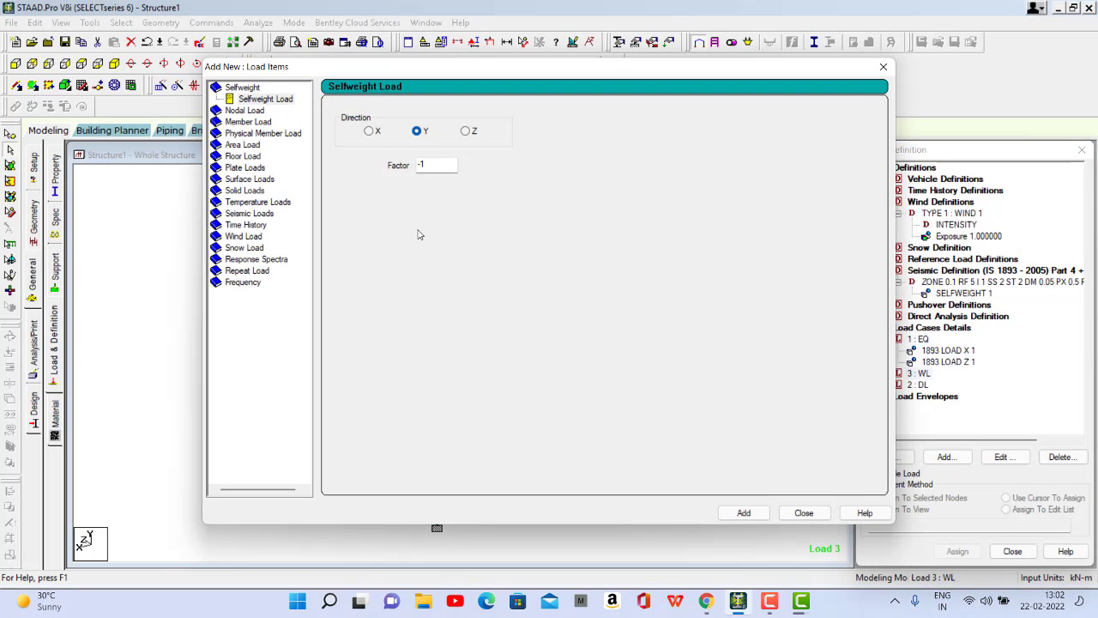
left_click(234, 237)
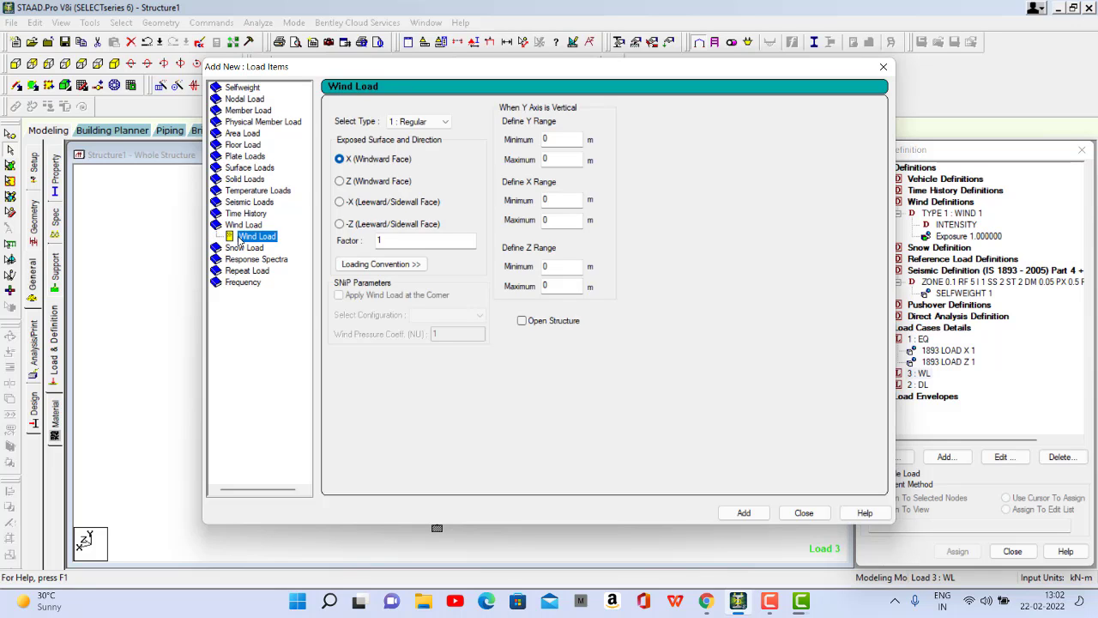
left_click(556, 138)
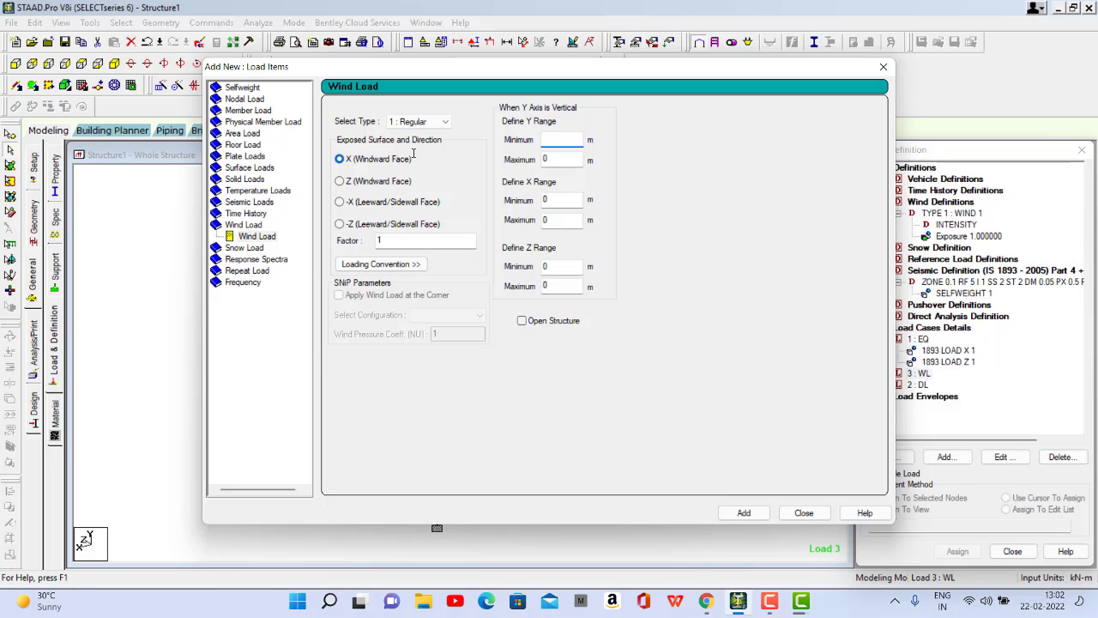
left_click(557, 155)
type("20")
left_click(745, 514)
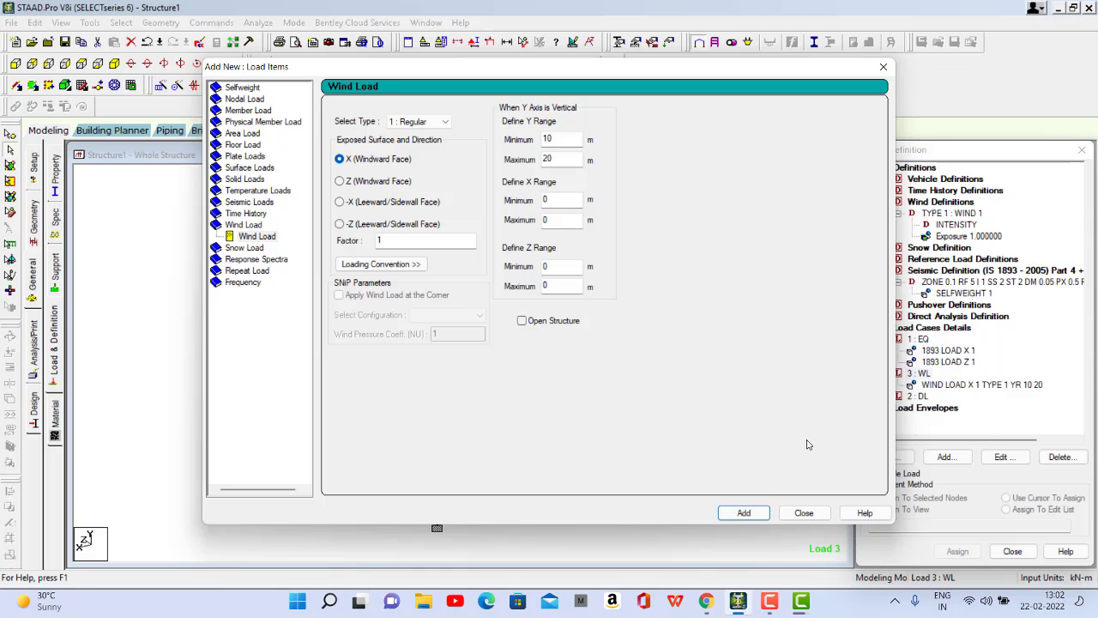
left_click(339, 184)
left_click(743, 513)
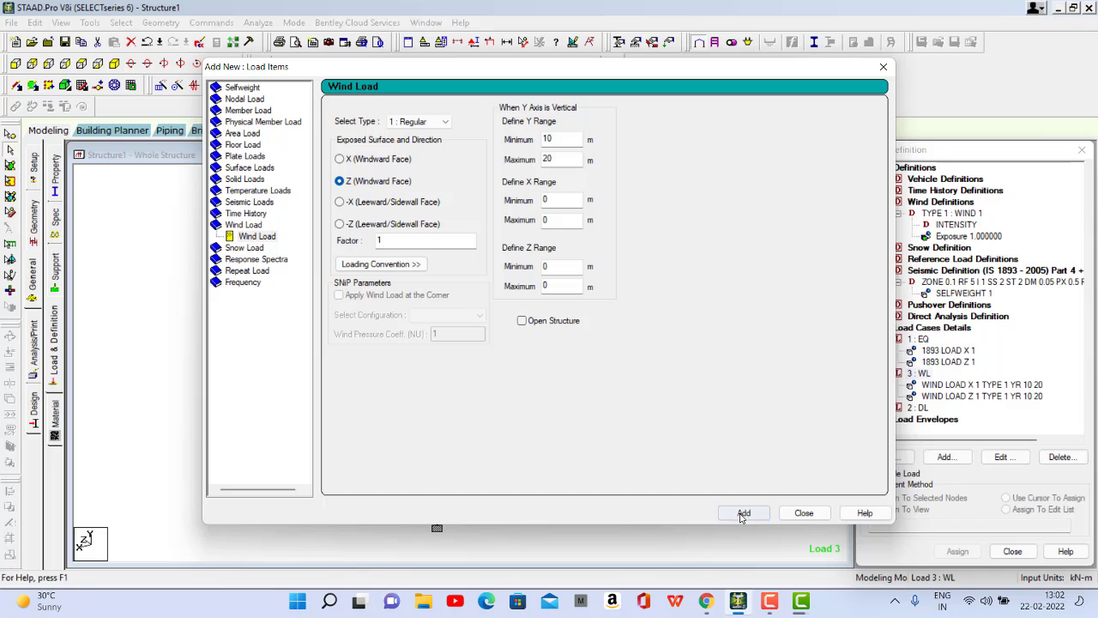
Step: Add a selfweight load in the Y direction with factor -1 to the DL load case
left_click(812, 515)
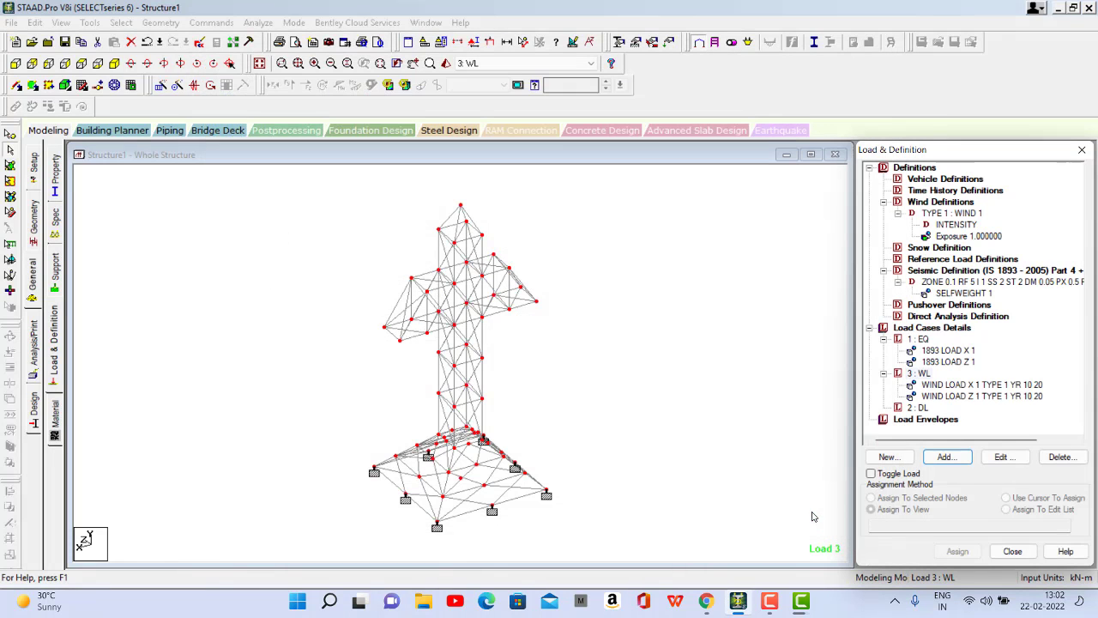
left_click(922, 408)
left_click(952, 461)
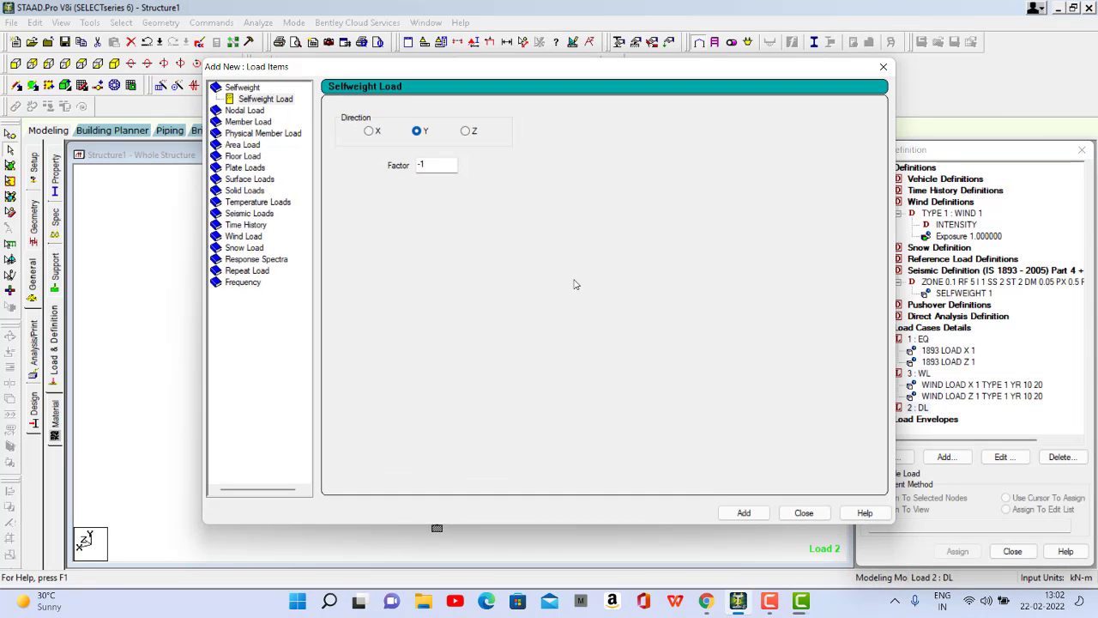
left_click(743, 514)
left_click(804, 512)
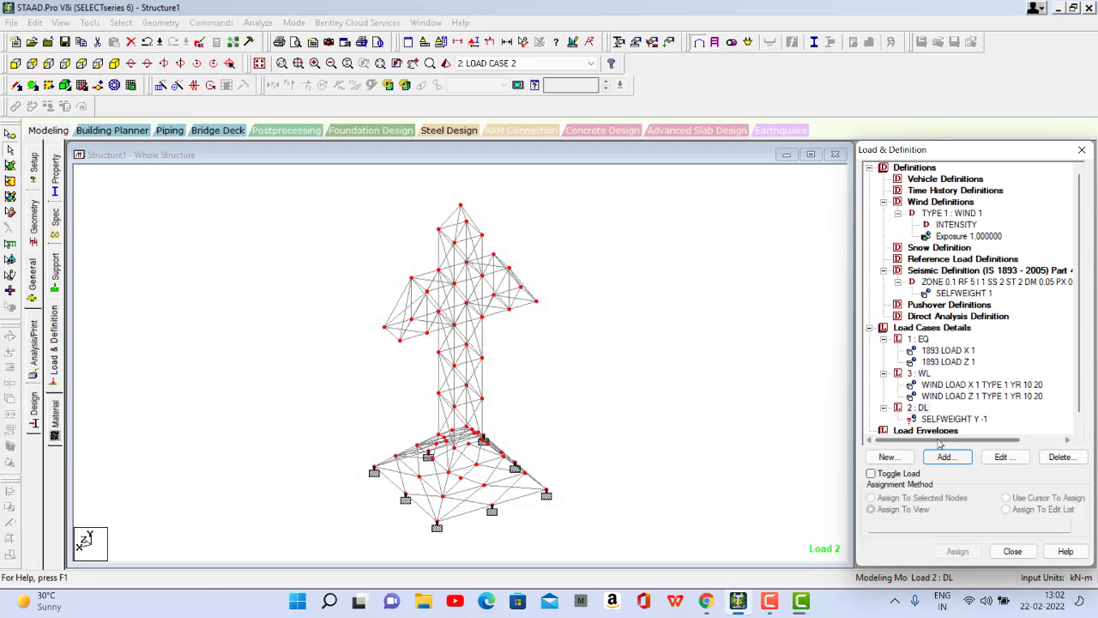
Step: Assign the DL case's selfweight load to the whole structure using the Assign To View method
left_click(944, 419)
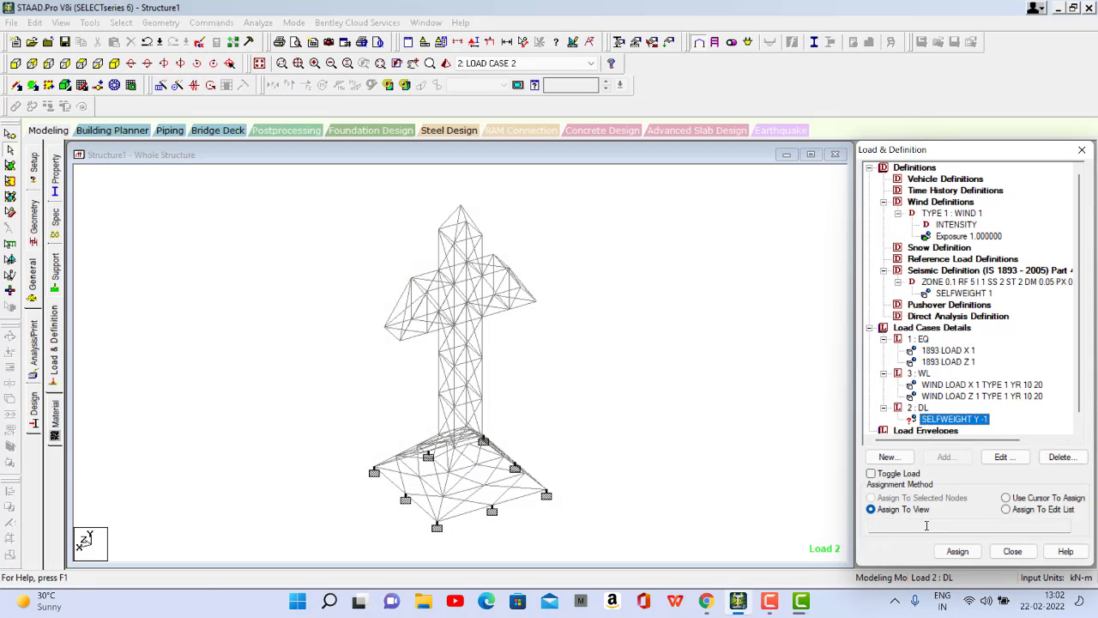
left_click(947, 554)
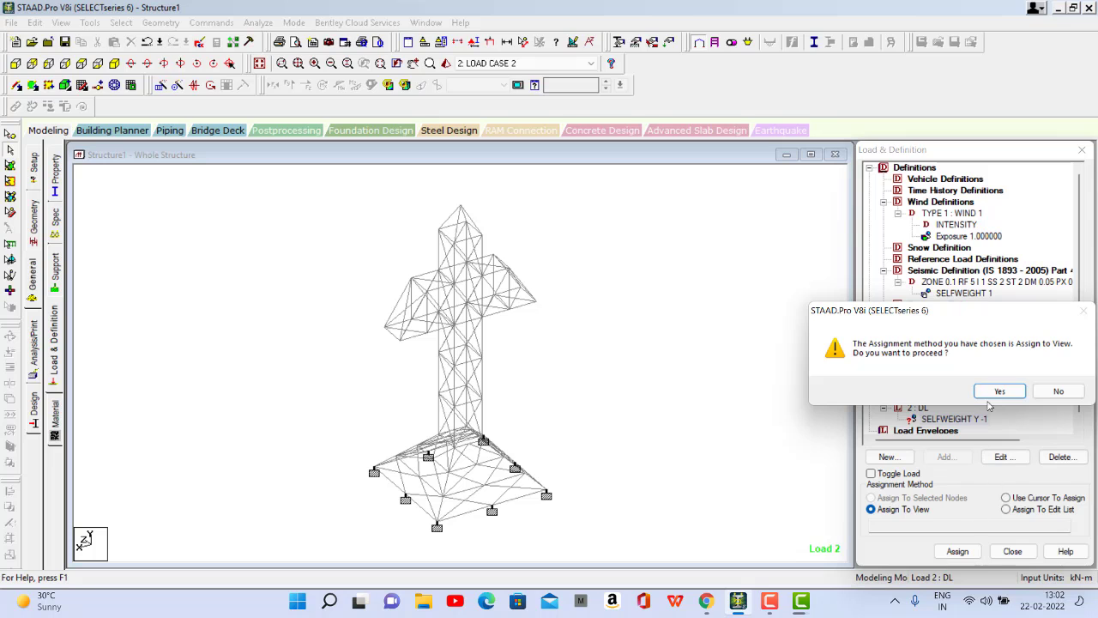
left_click(998, 392)
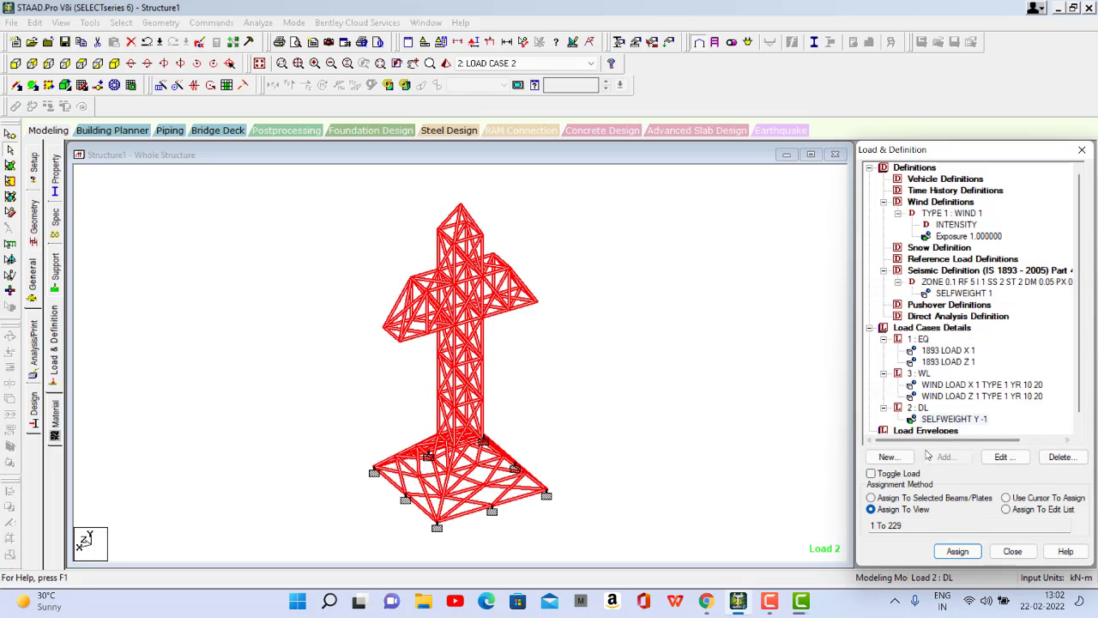
left_click(772, 604)
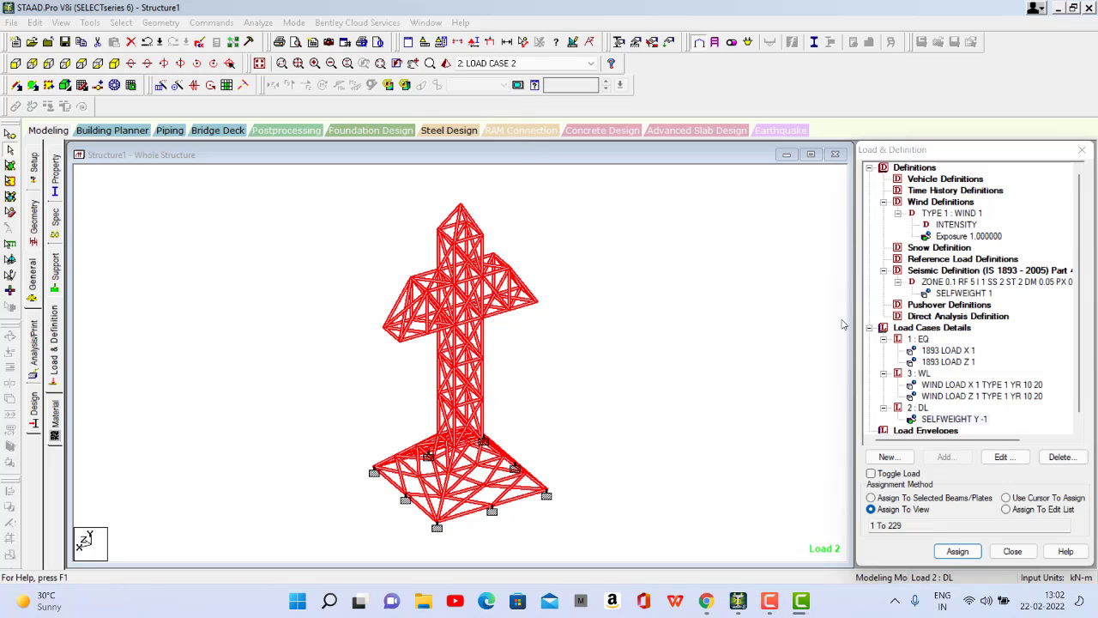
scroll(959, 340, "down", 1)
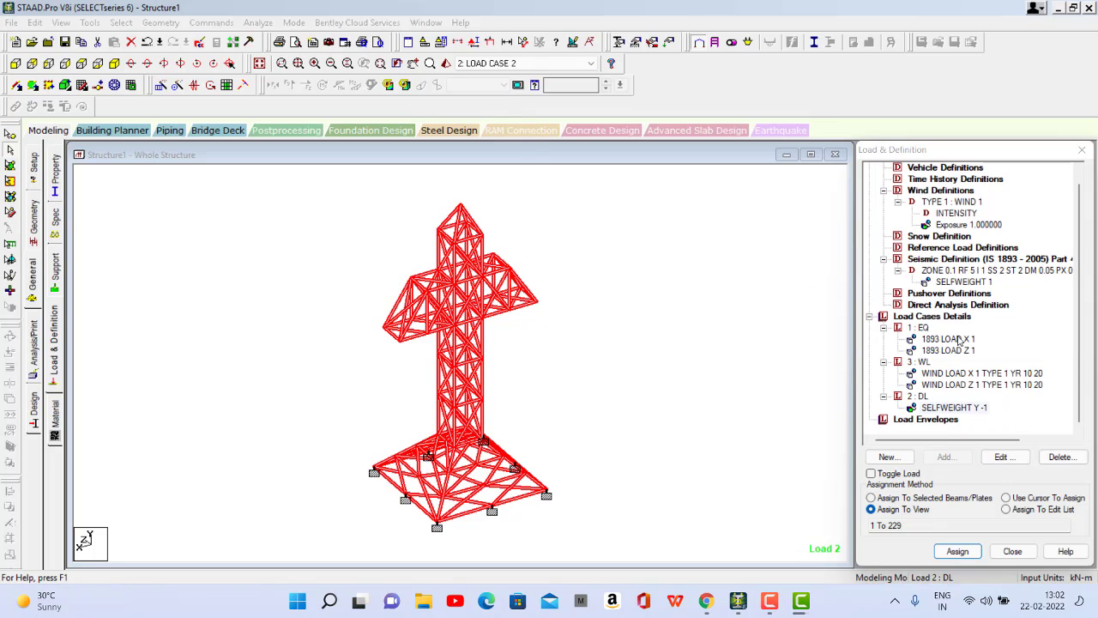
Step: Assign the STEEL material to all selected tower beams, 1 to 229
left_click(56, 421)
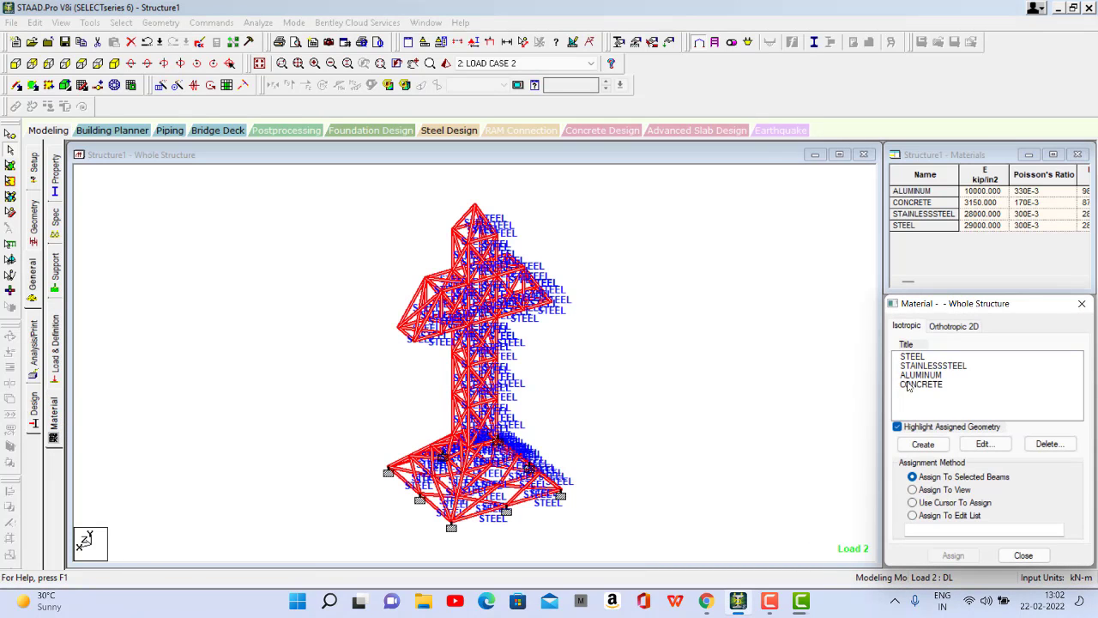
left_click(912, 357)
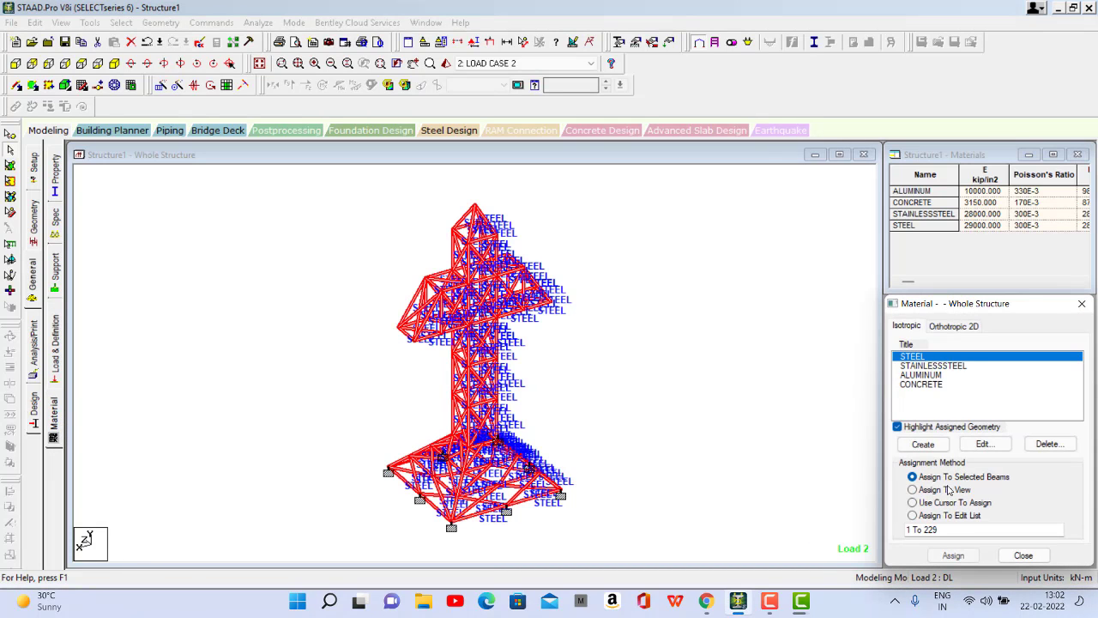
left_click(952, 555)
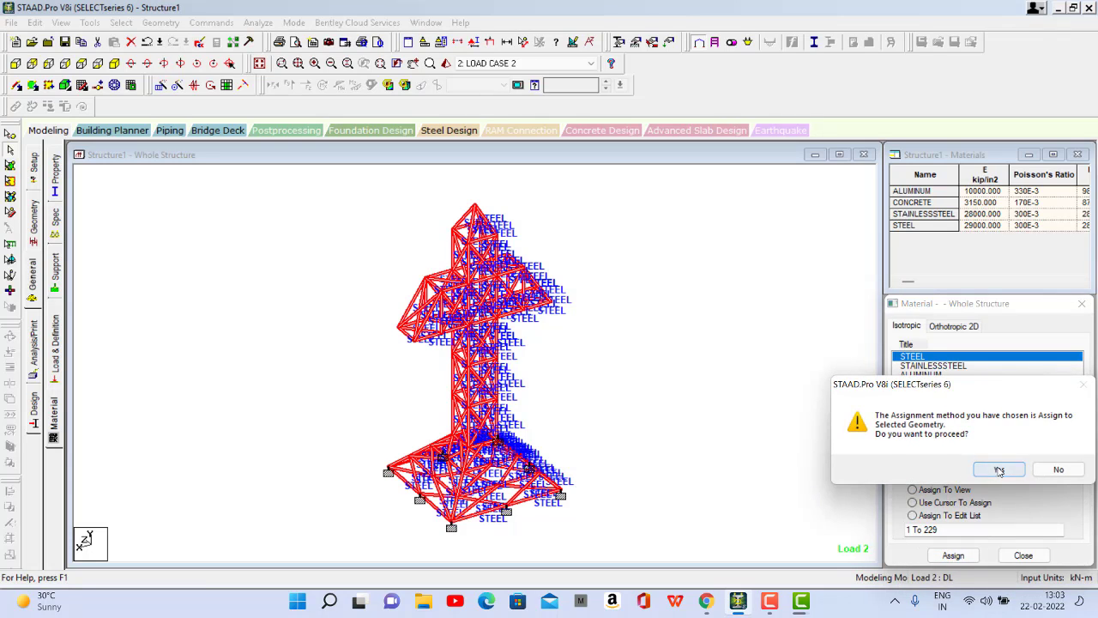
left_click(989, 471)
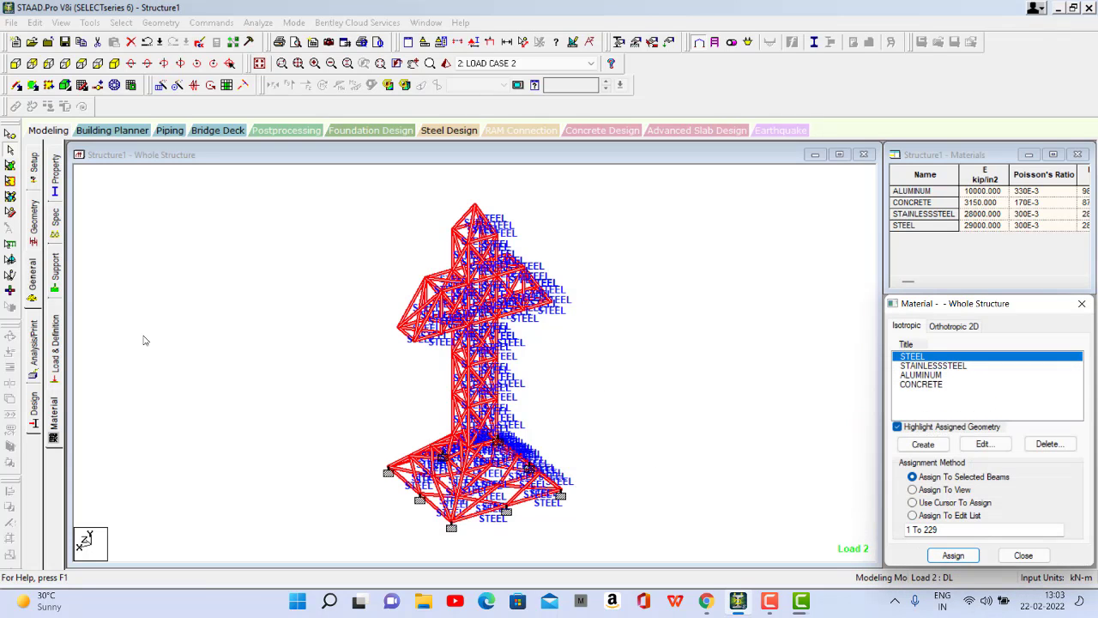
Step: Add a Perform Analysis command with the No Print option
left_click(35, 351)
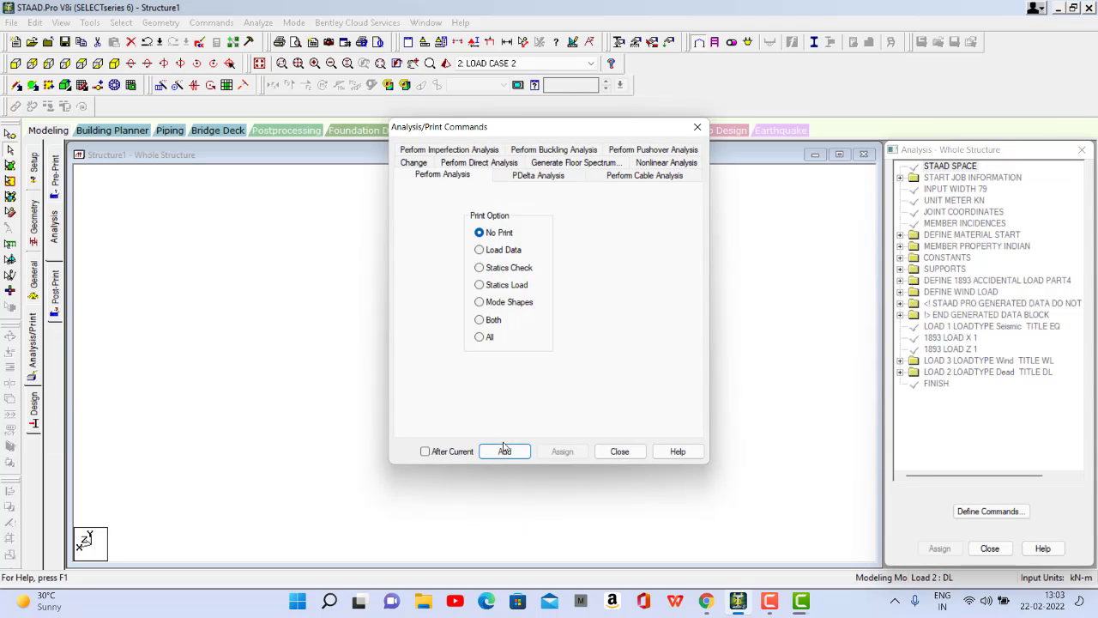
left_click(503, 452)
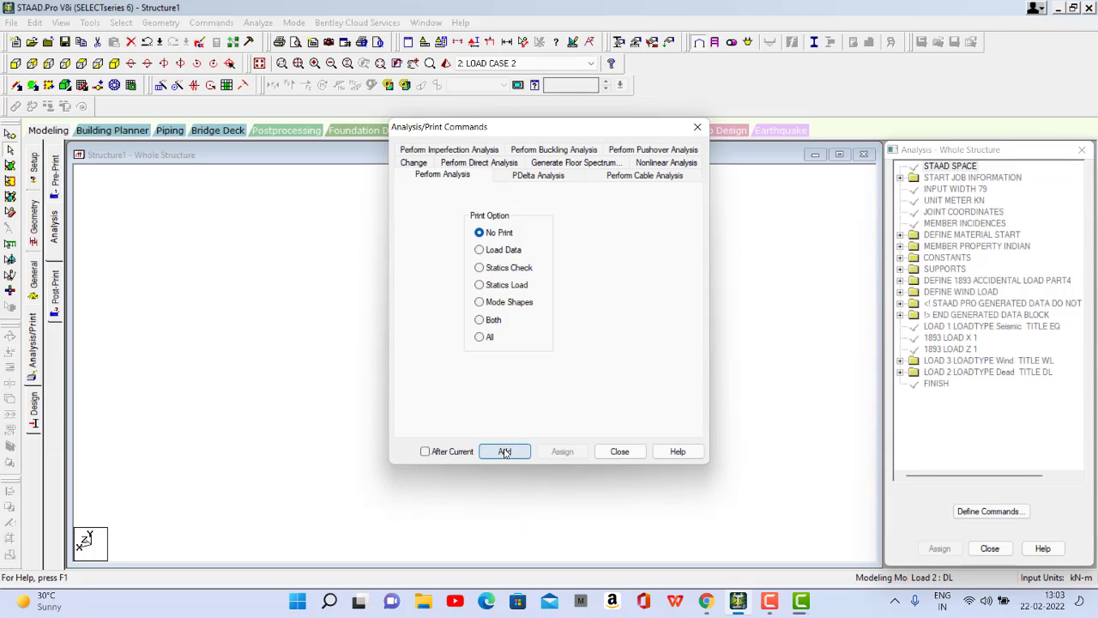
left_click(619, 452)
Step: Save the modified structure and run the analysis
left_click(258, 22)
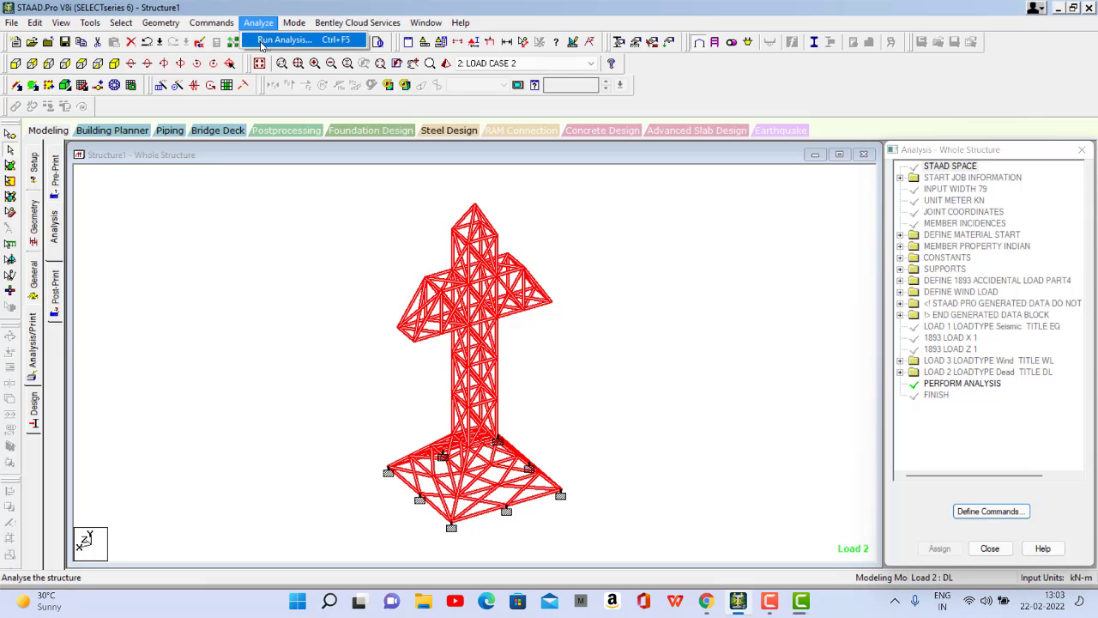
left_click(283, 41)
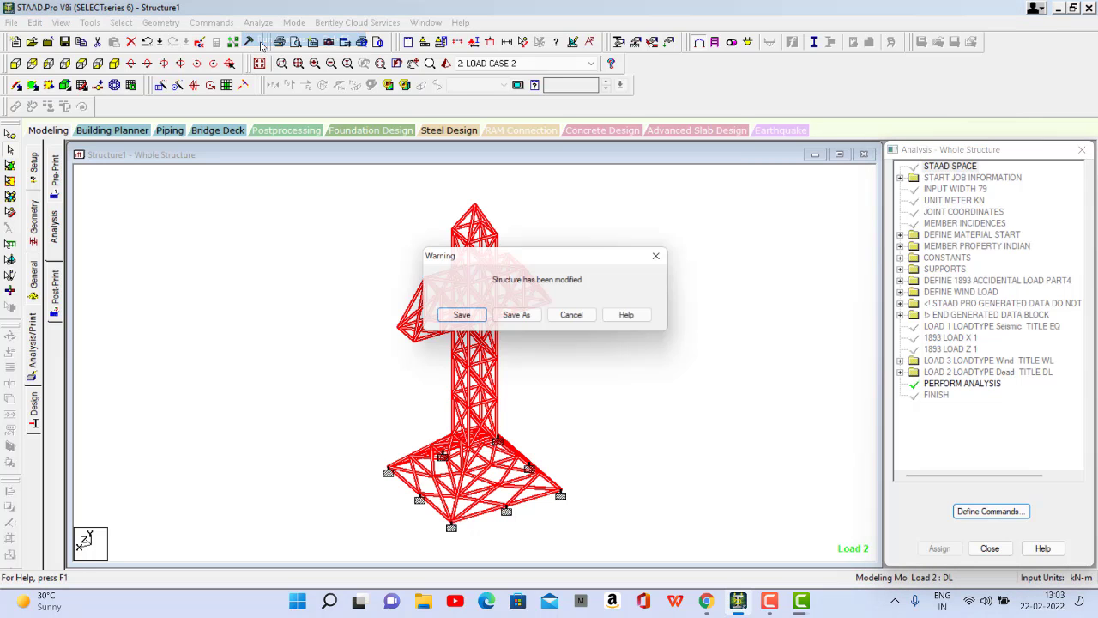
left_click(462, 317)
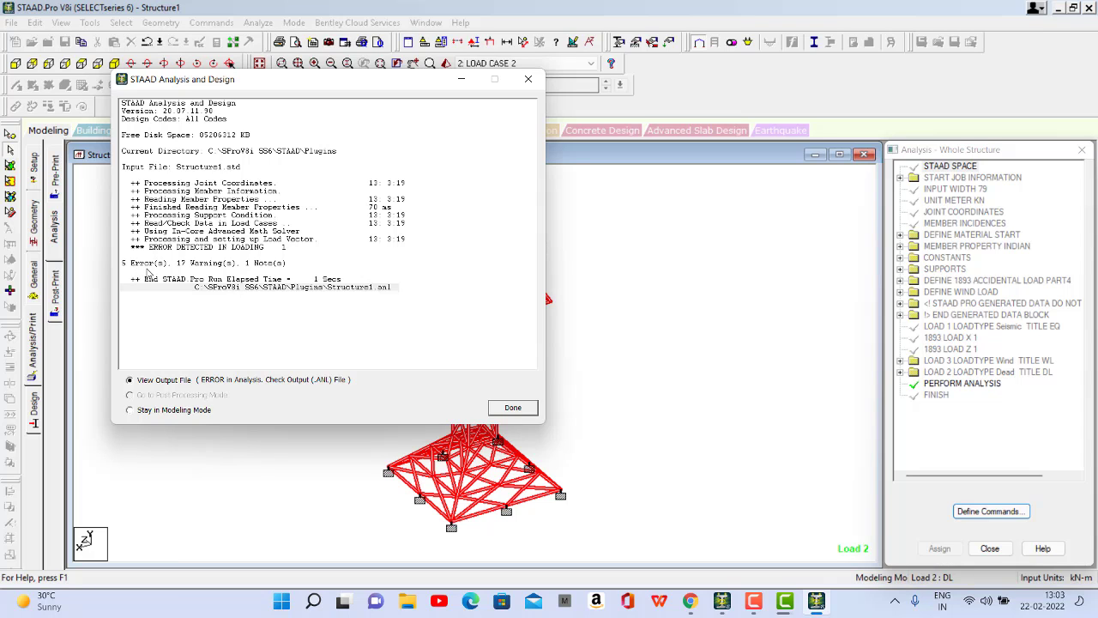
Step: Open the analysis output file and list its errors
left_click(513, 408)
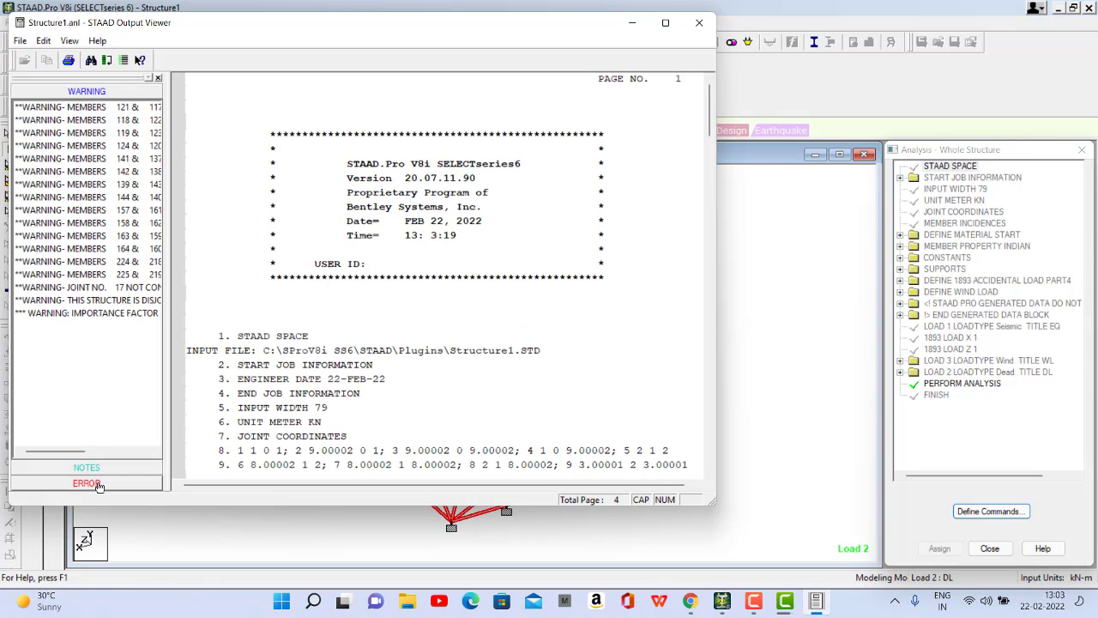
left_click(103, 483)
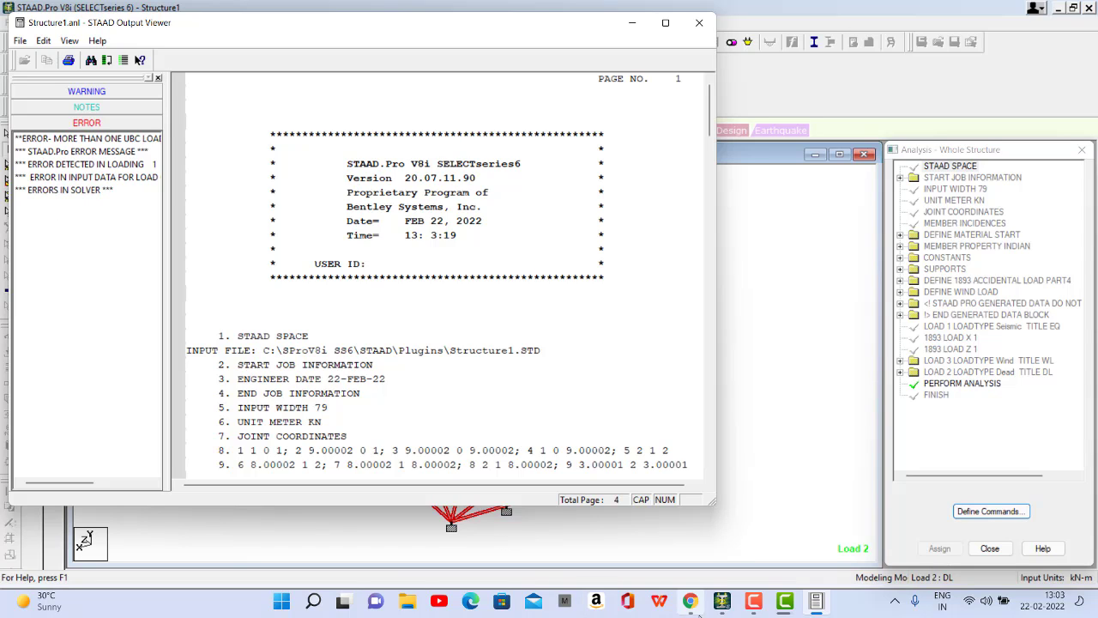
left_click(754, 604)
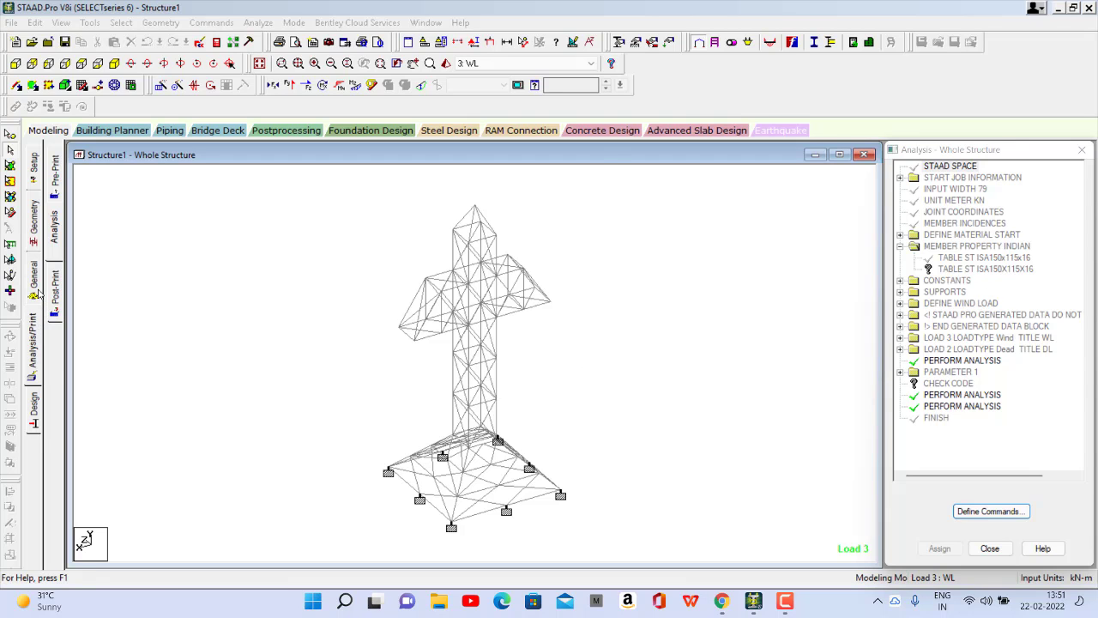
Step: Review the tower's section properties, the load definitions, and the load items in the WL and DL load cases
left_click(37, 293)
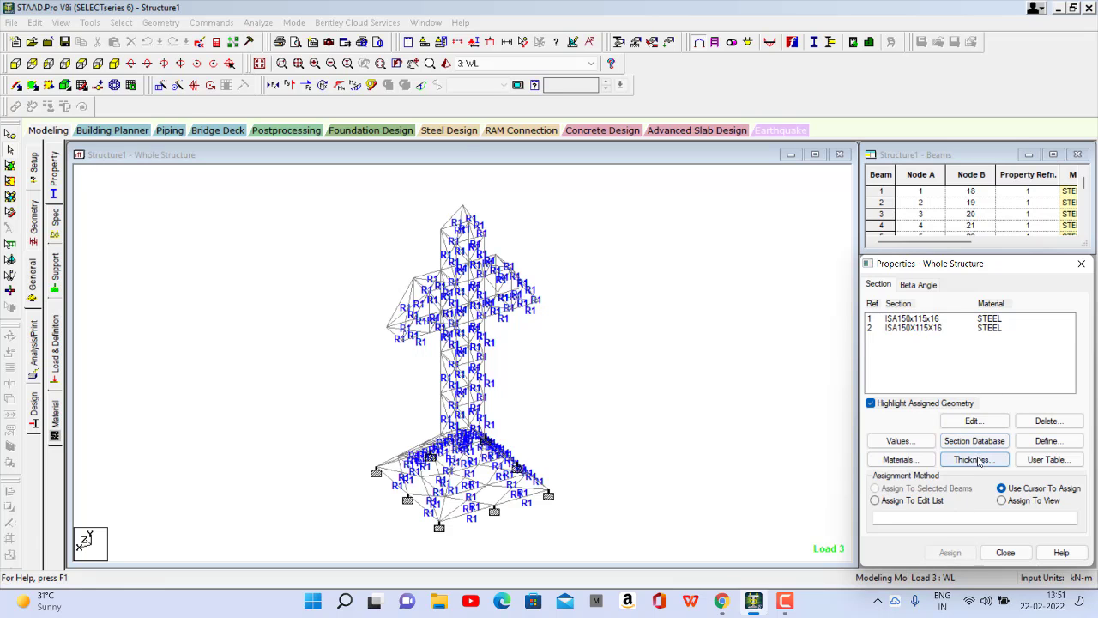
left_click(57, 362)
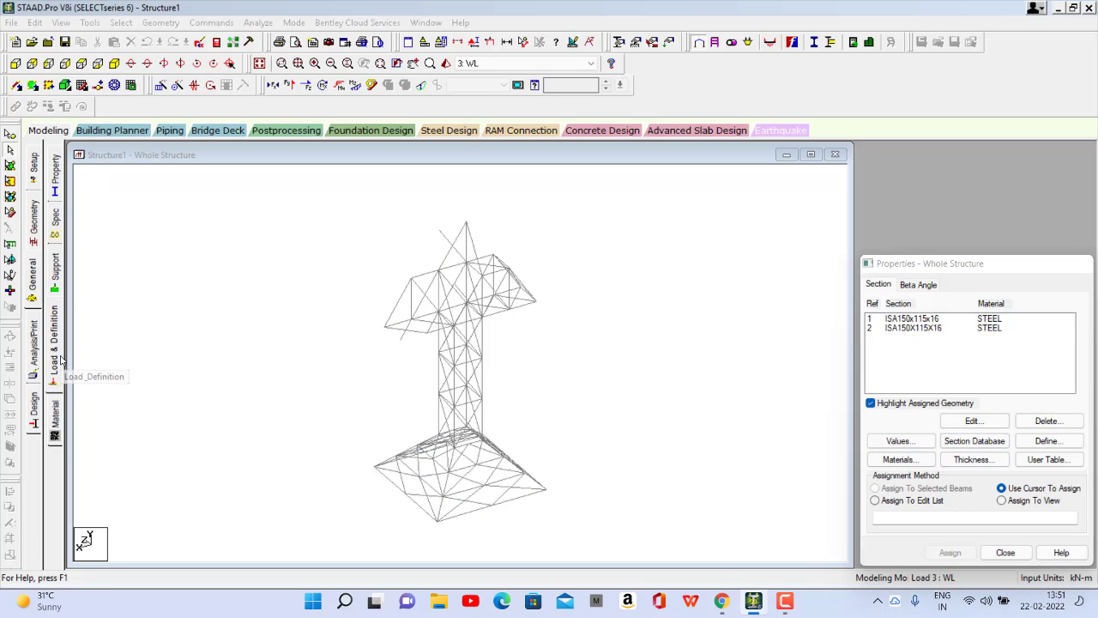
left_click(869, 168)
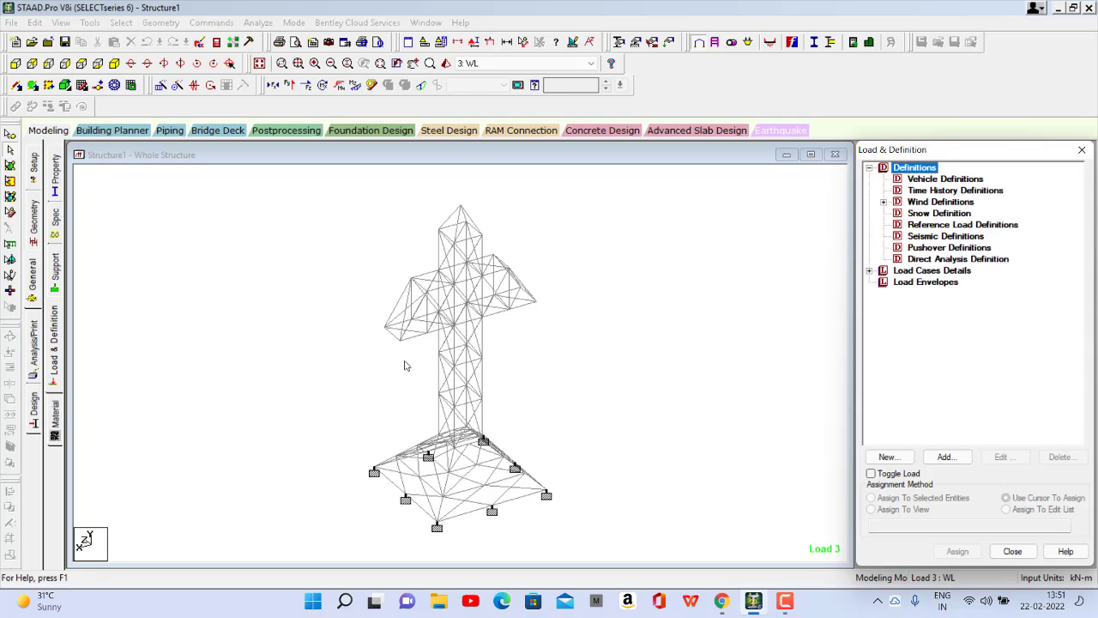
left_click(869, 271)
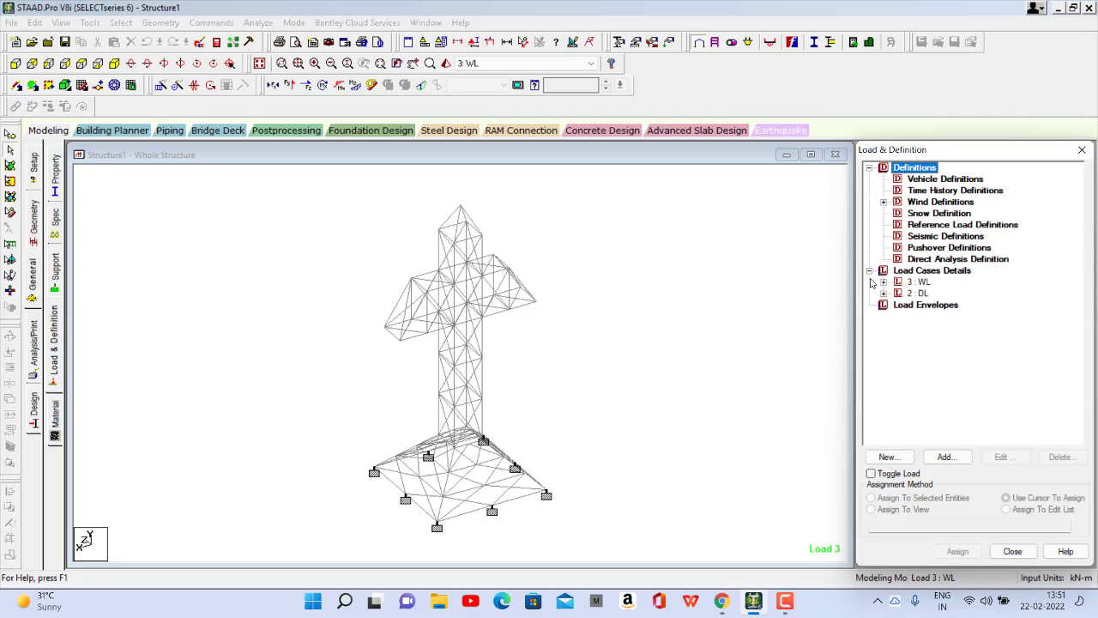
left_click(884, 283)
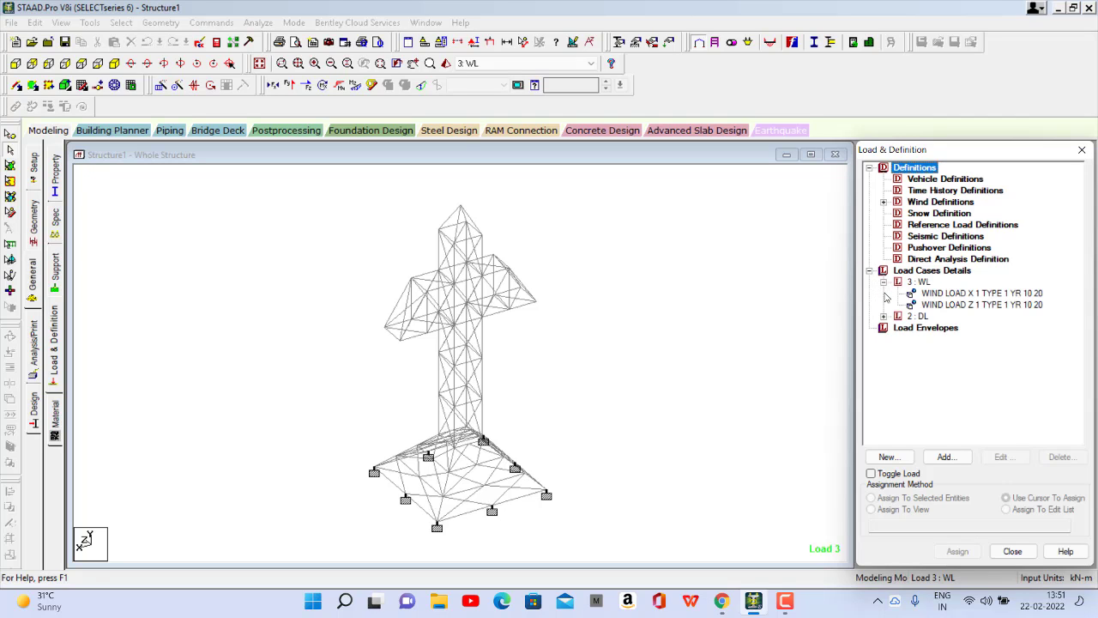
left_click(884, 317)
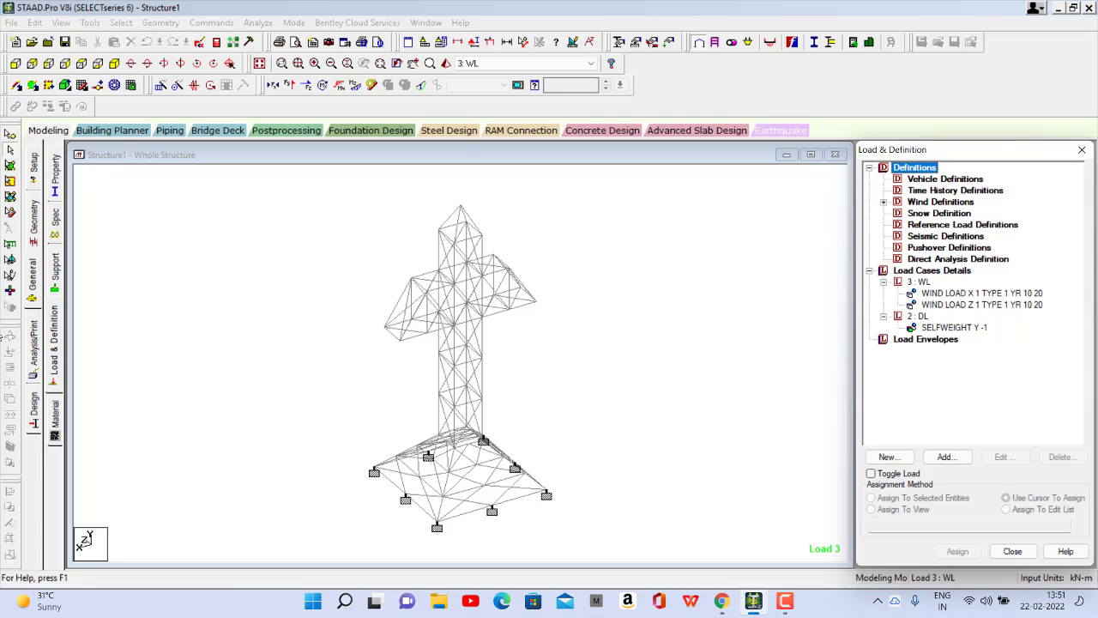
Step: Add another Perform Analysis command with No Print to the existing analysis commands
left_click(32, 376)
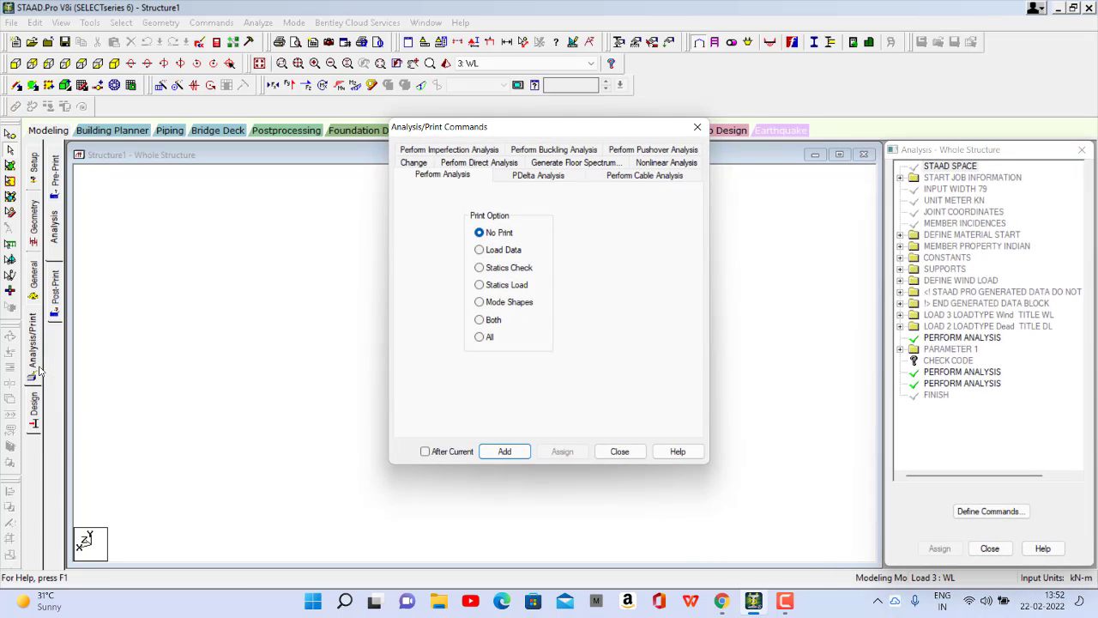
left_click(515, 455)
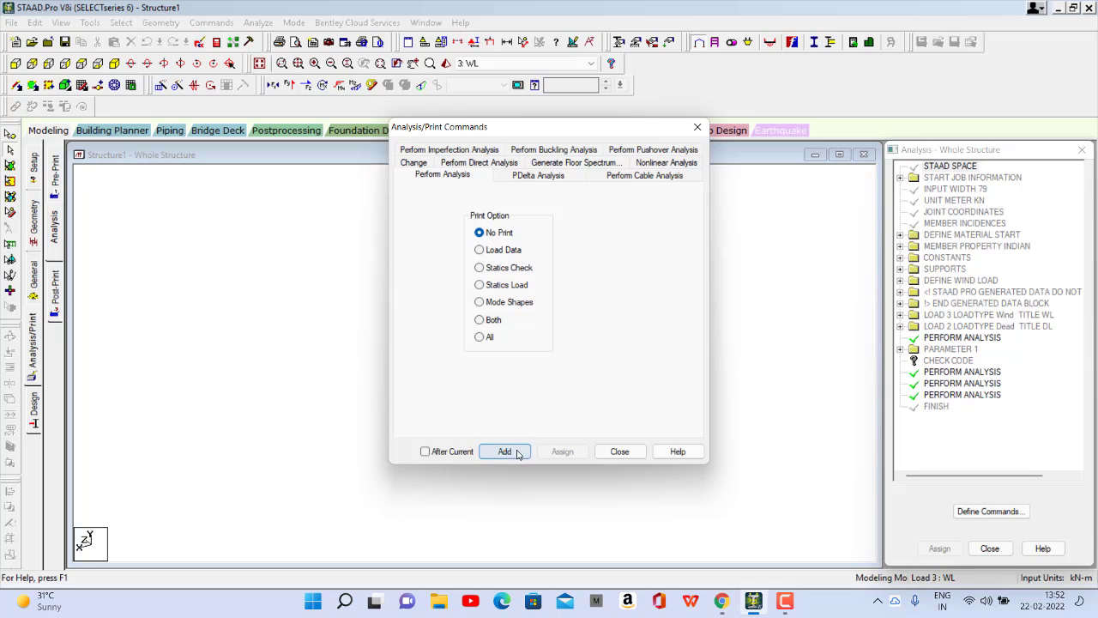
left_click(620, 451)
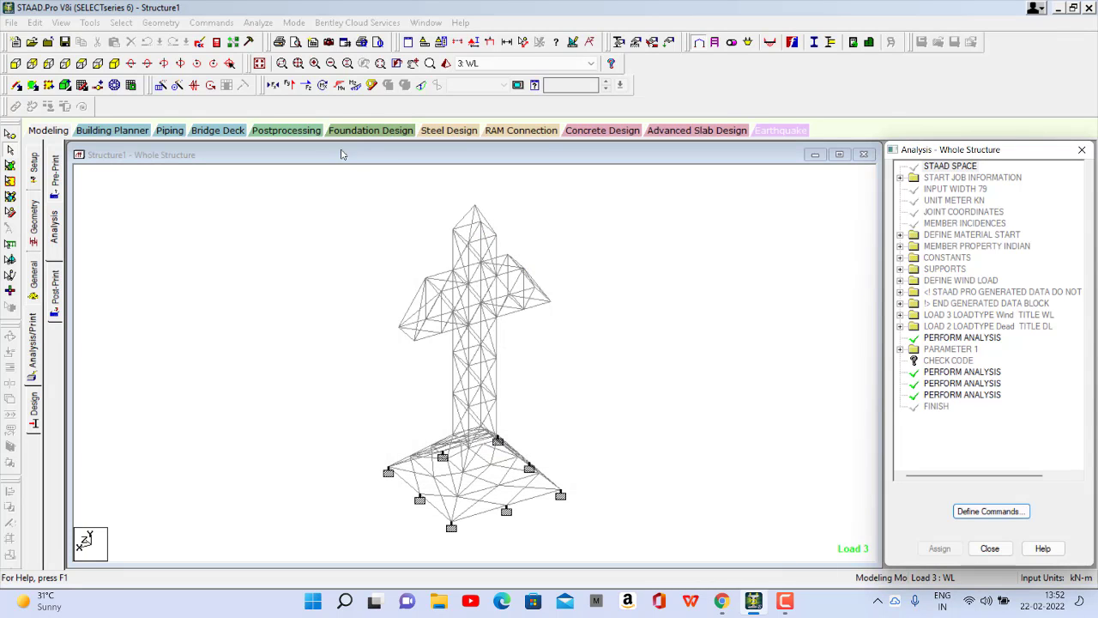
Step: Save the structure over its previous result files and rerun the analysis
left_click(260, 26)
left_click(269, 40)
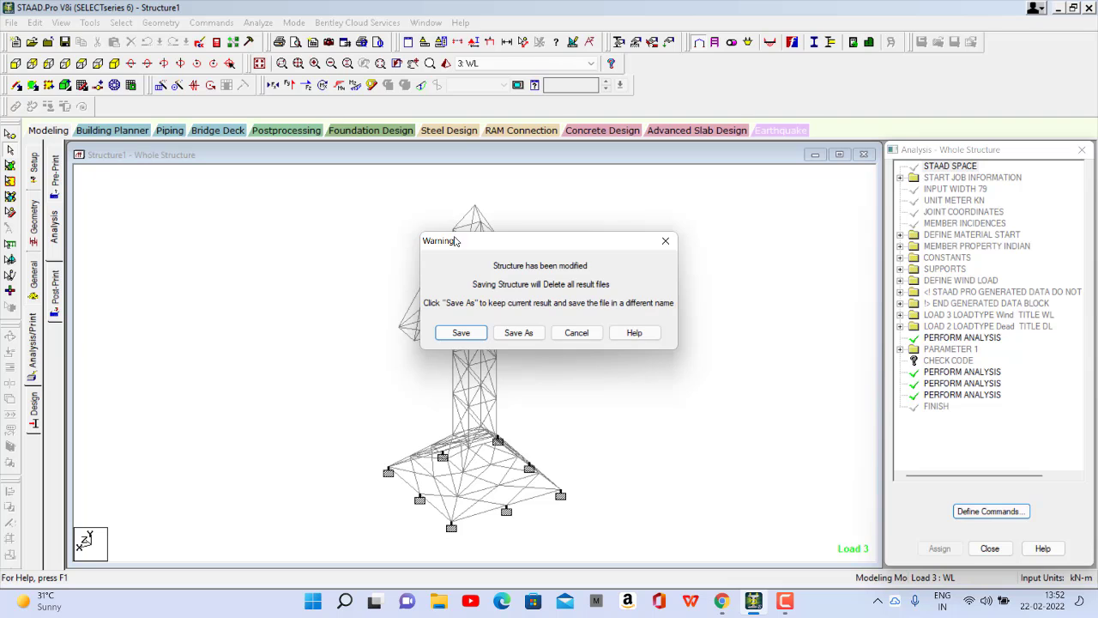
left_click(466, 331)
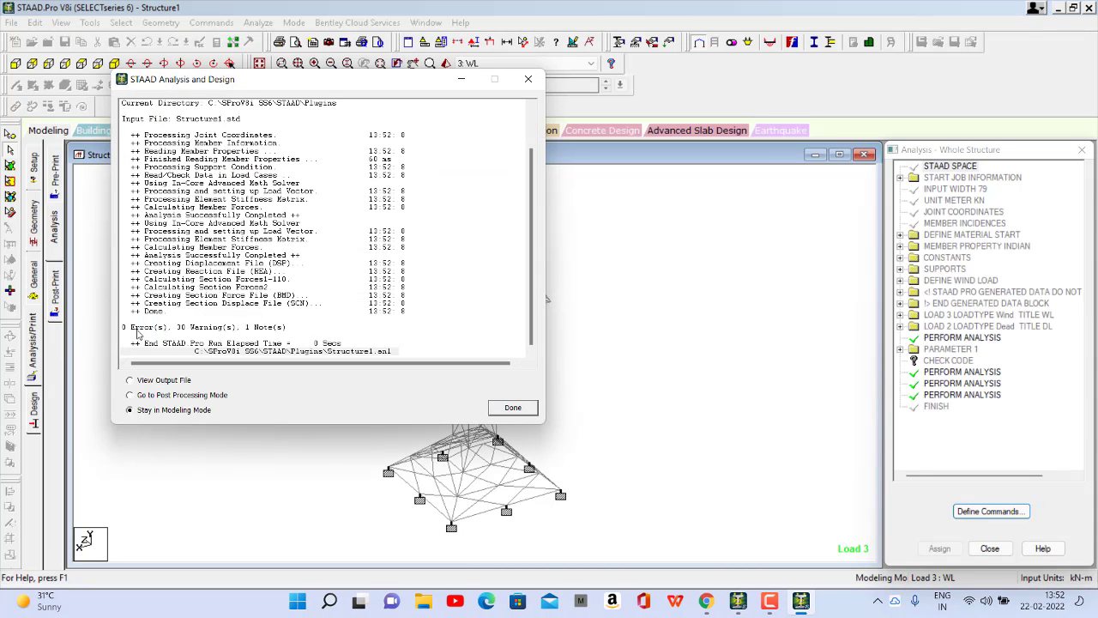
Step: Enter postprocessing mode with load cases 2 DL and 3 WL selected, and display the axial forces on the tower
left_click(157, 396)
left_click(513, 408)
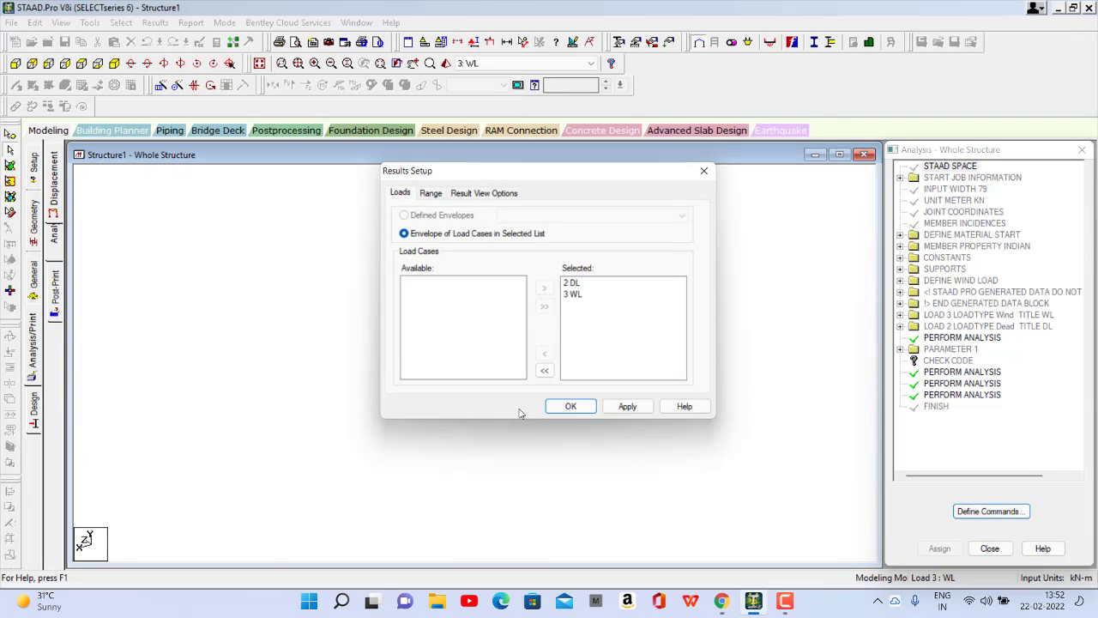
left_click(629, 410)
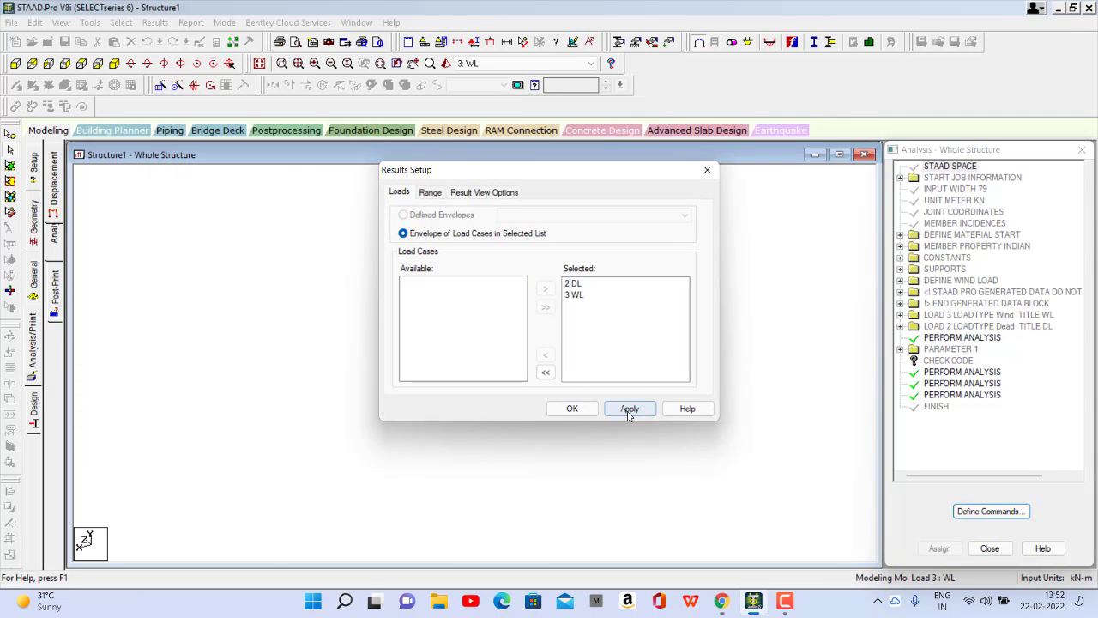
left_click(572, 410)
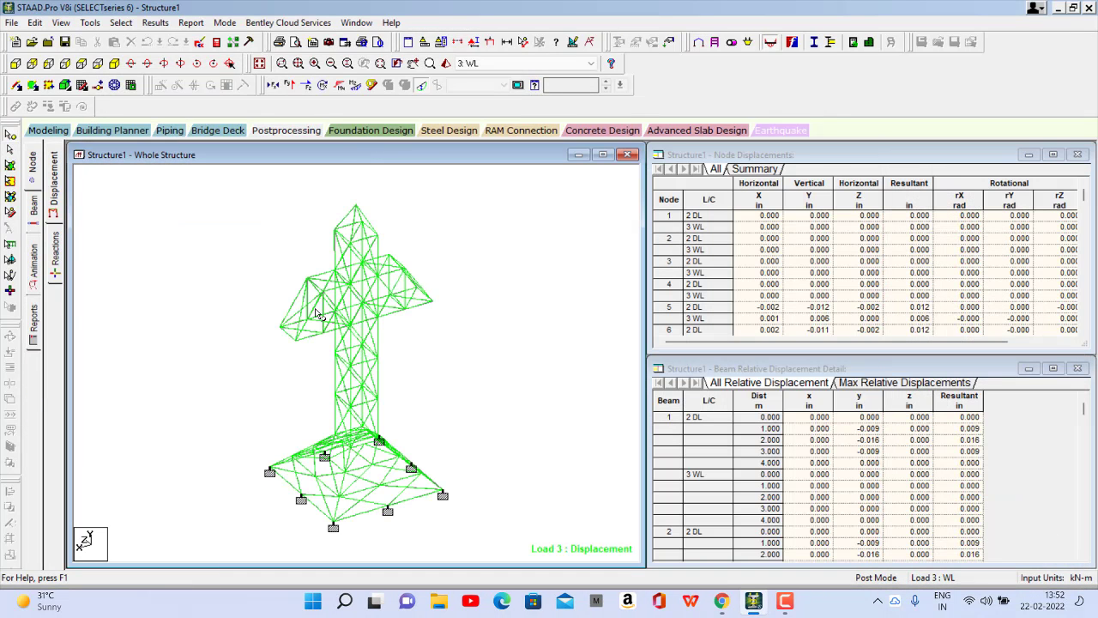
left_click(275, 88)
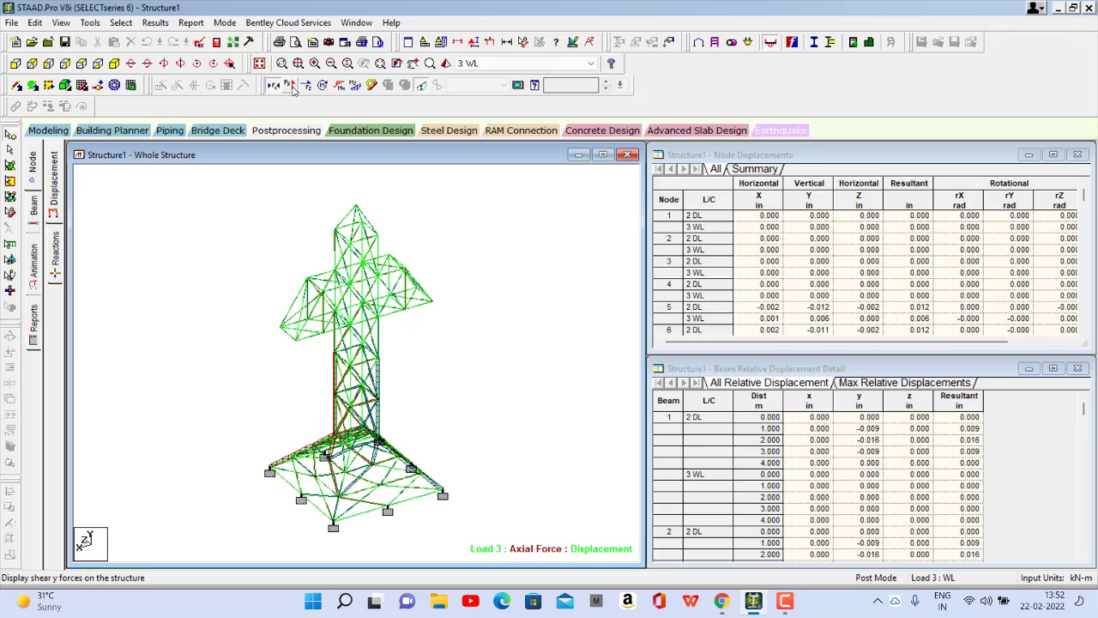
Step: Display the Shear Y, Shear Z, torsion, Bending Y, Bending Z and beam stress diagrams on the tower for load case 3: WL
left_click(291, 86)
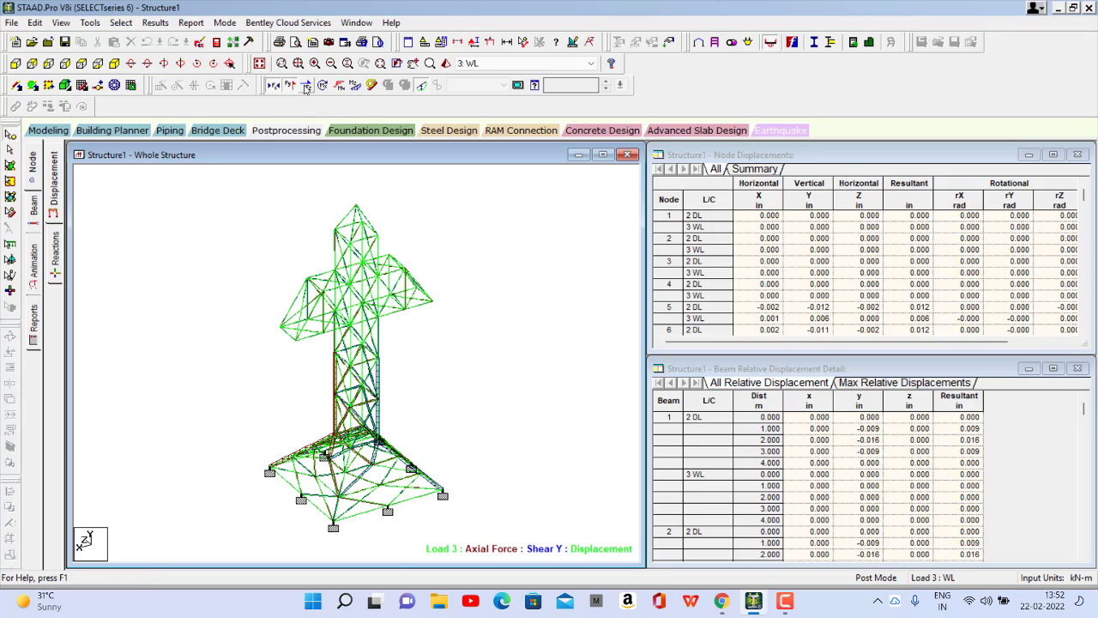
left_click(306, 87)
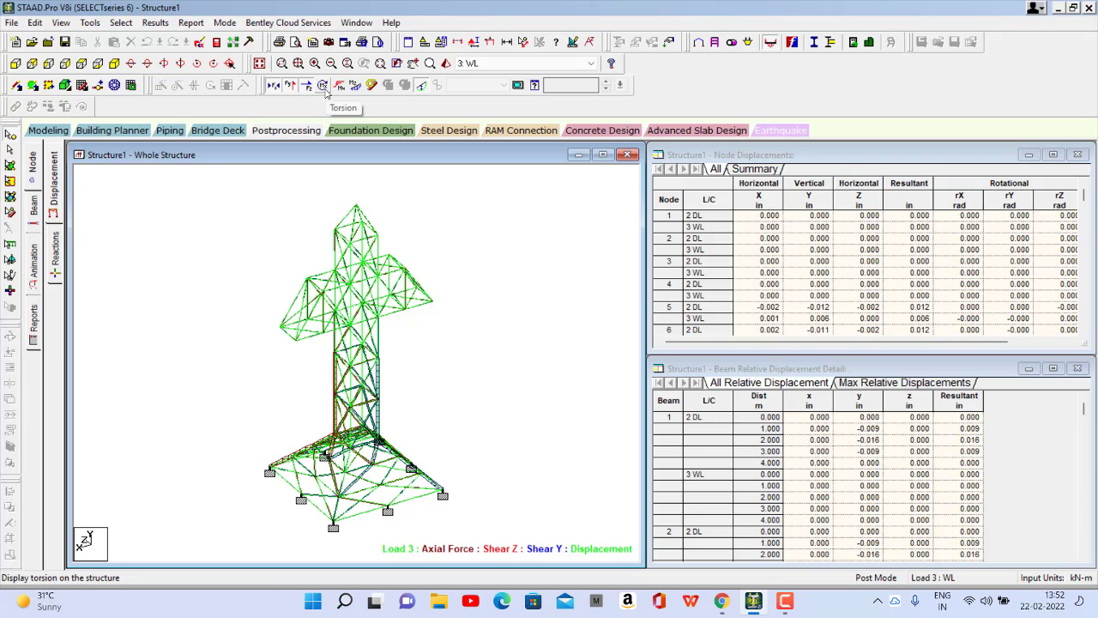
left_click(324, 88)
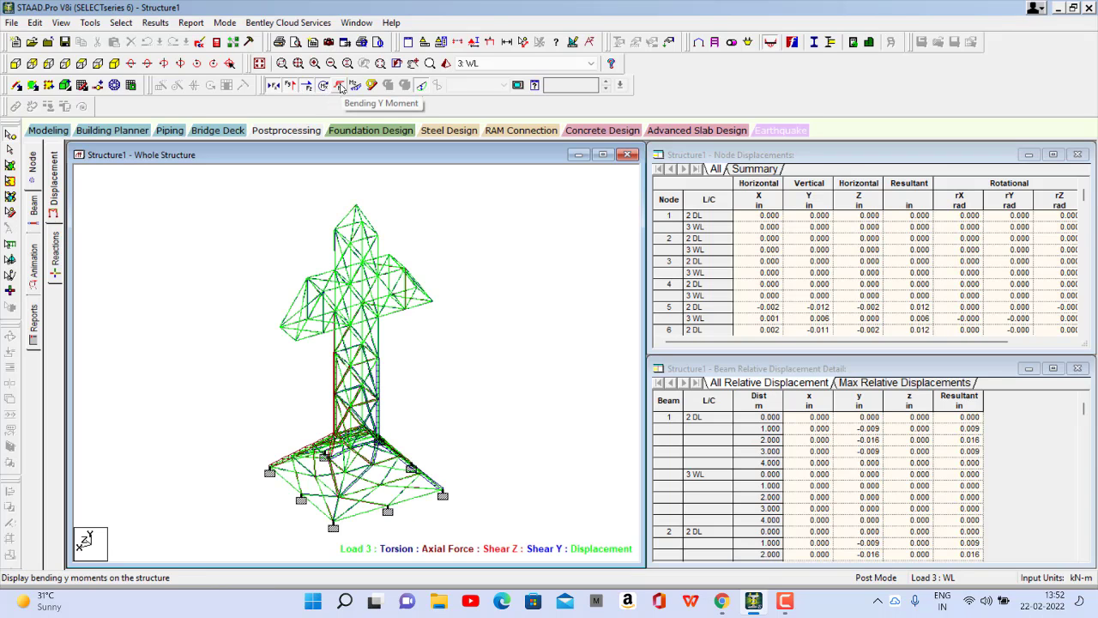
left_click(341, 88)
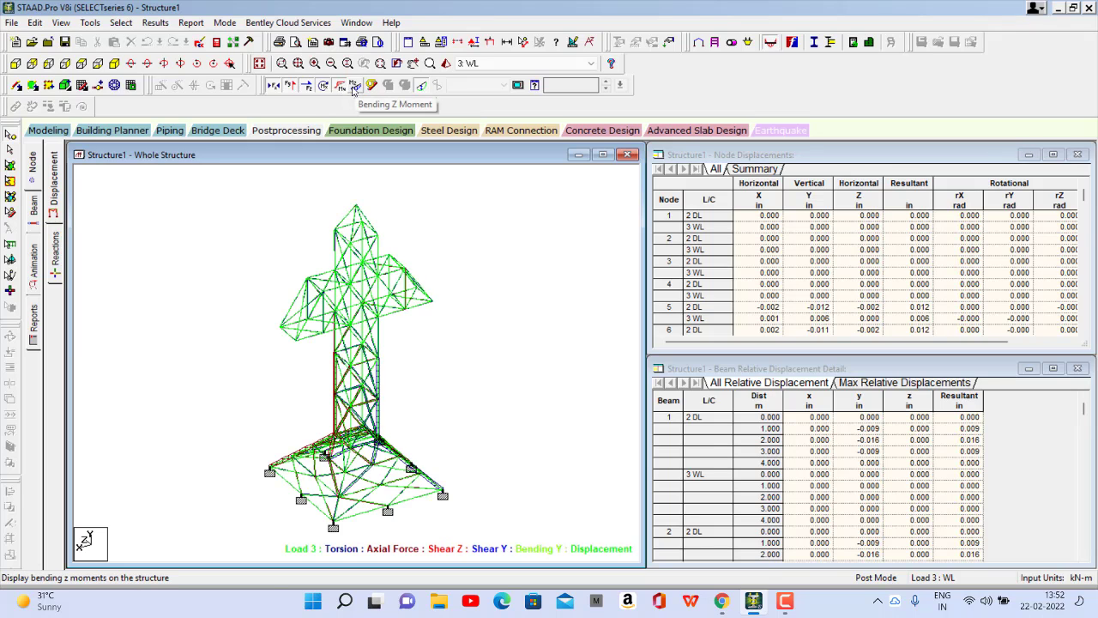
left_click(355, 87)
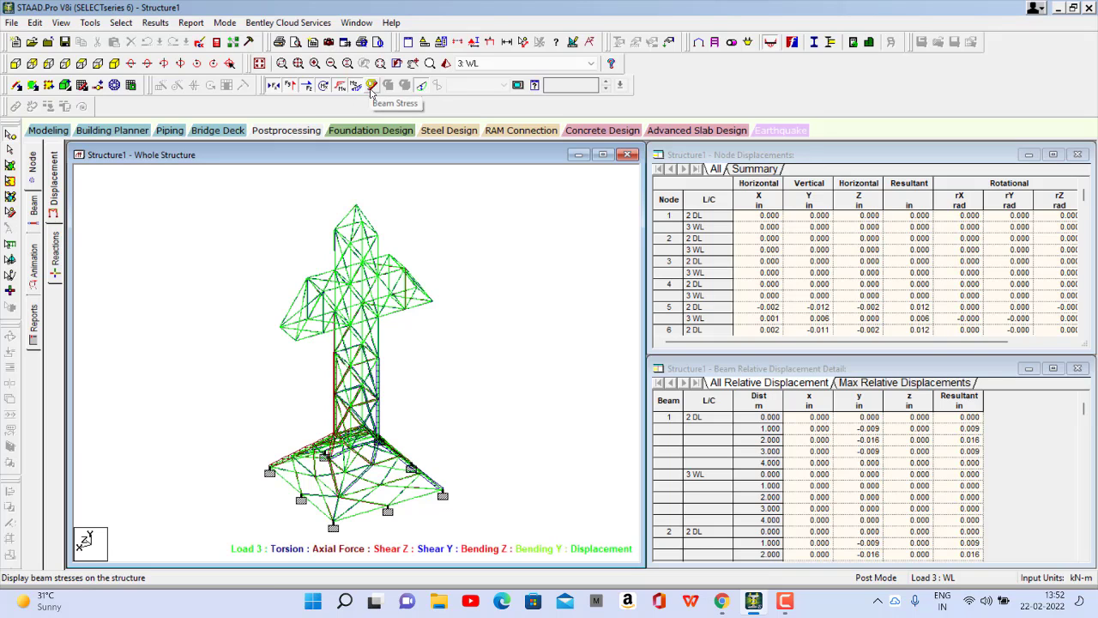
left_click(371, 90)
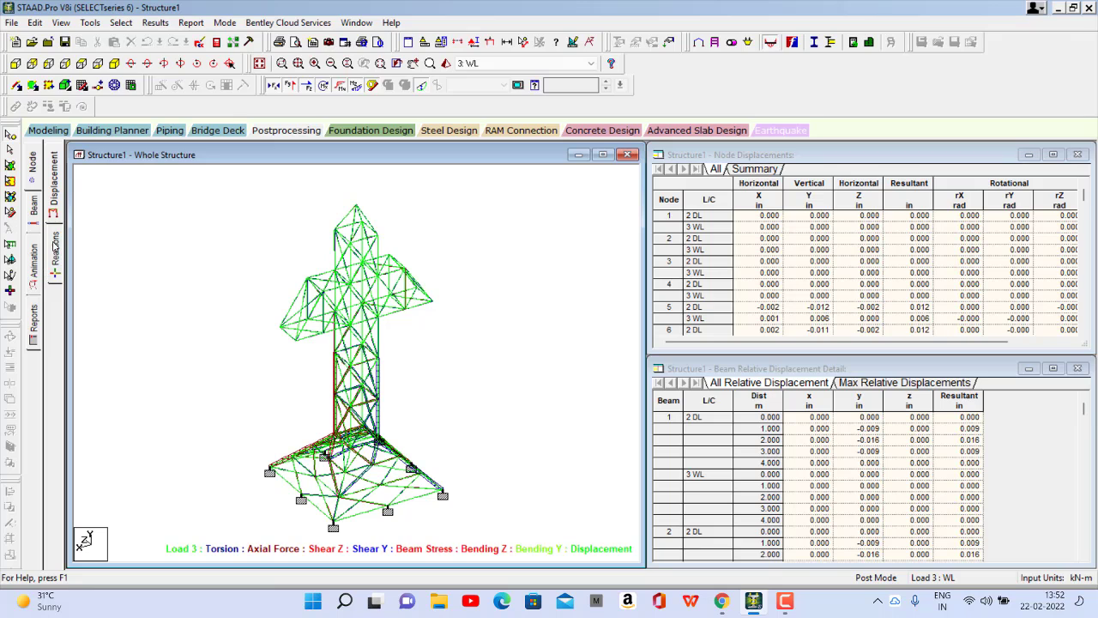
Step: Animate the tower's deflection under load case 3: WL
left_click(34, 277)
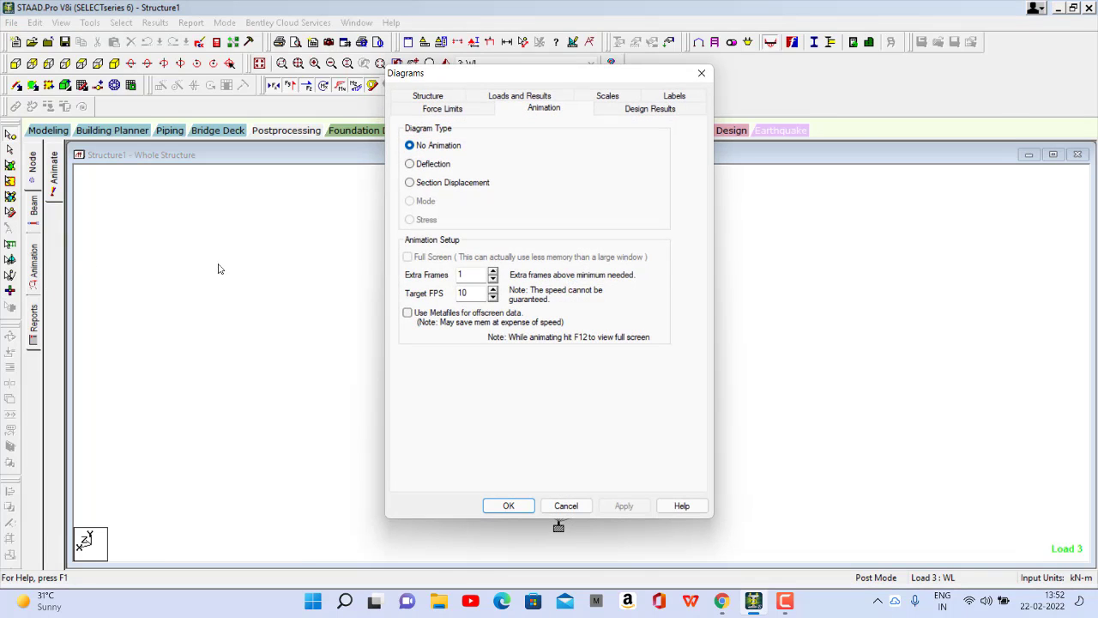
left_click(430, 166)
left_click(631, 508)
left_click(509, 506)
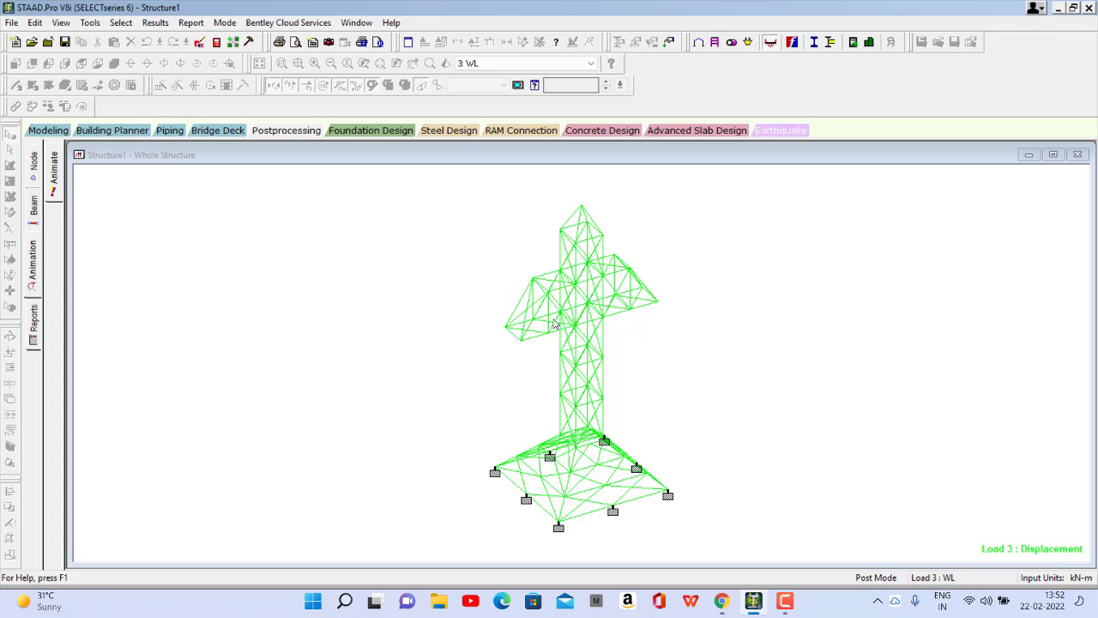
Step: Switch the animation view to load case 2: DL, then reopen and dismiss the diagram animation settings
left_click(507, 64)
left_click(502, 86)
left_click(52, 177)
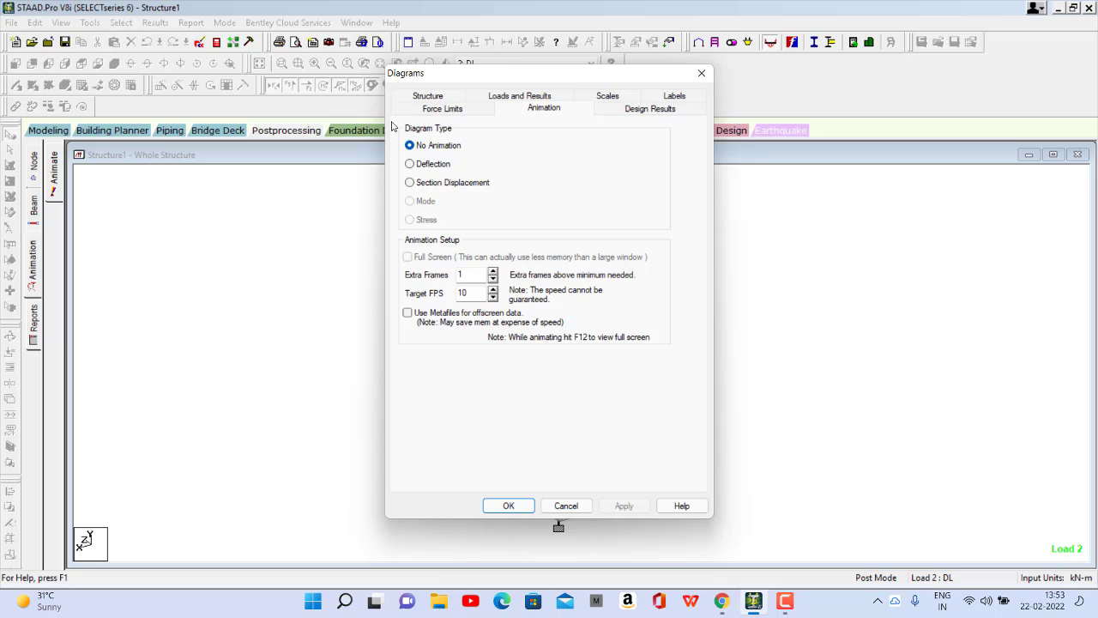
left_click(701, 73)
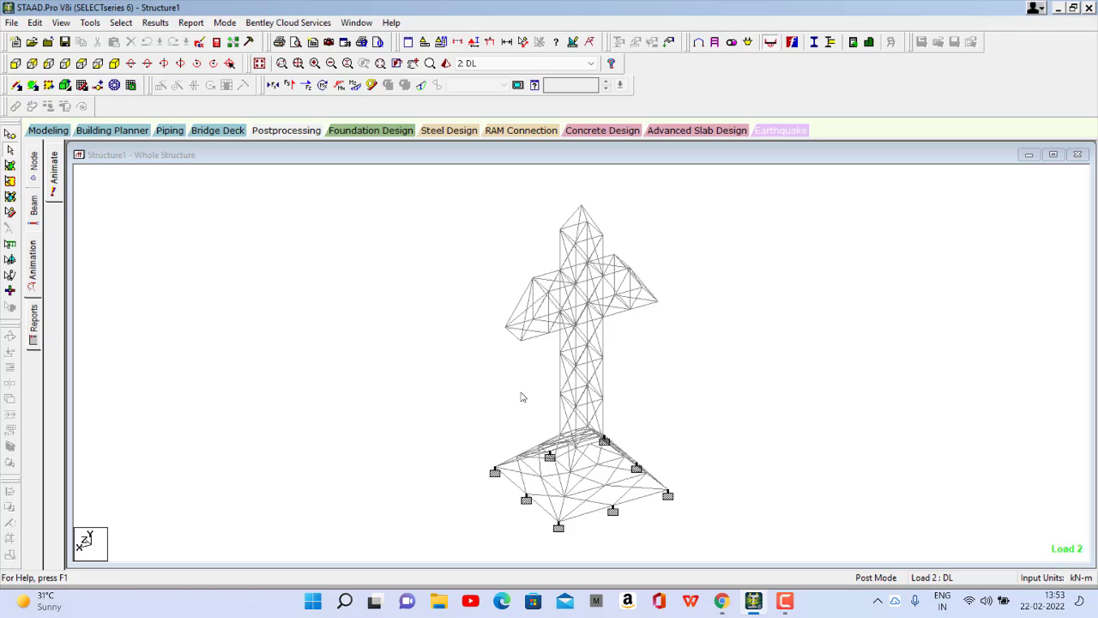
Step: Return to modeling mode and set the steel design code to IS800 2007 LSD
left_click(48, 131)
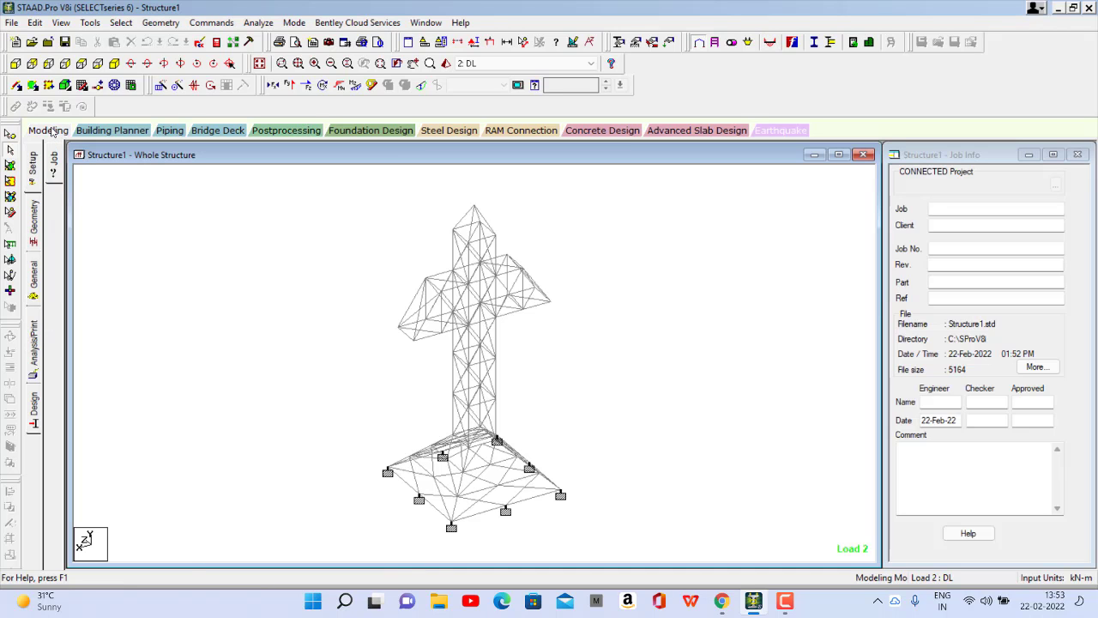
left_click(38, 417)
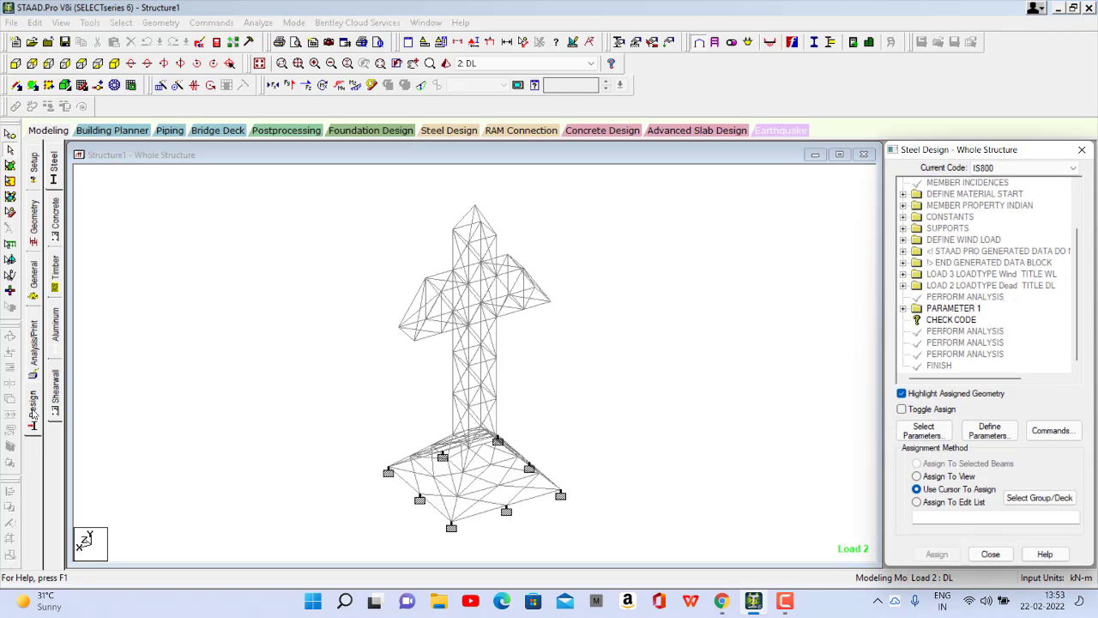
left_click(56, 167)
left_click(1009, 168)
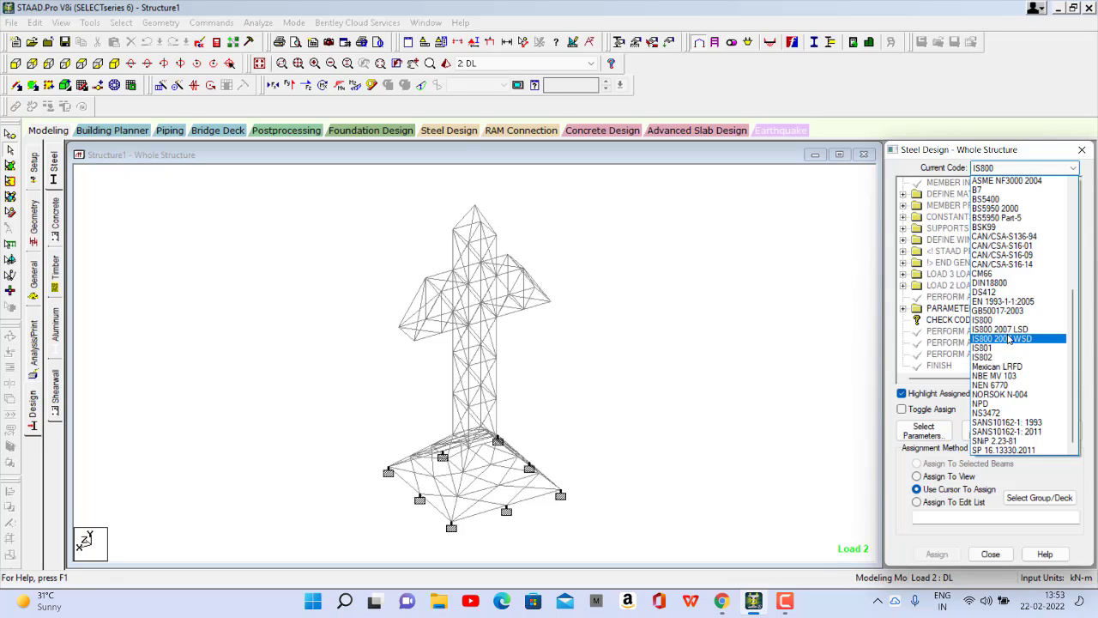
left_click(1007, 331)
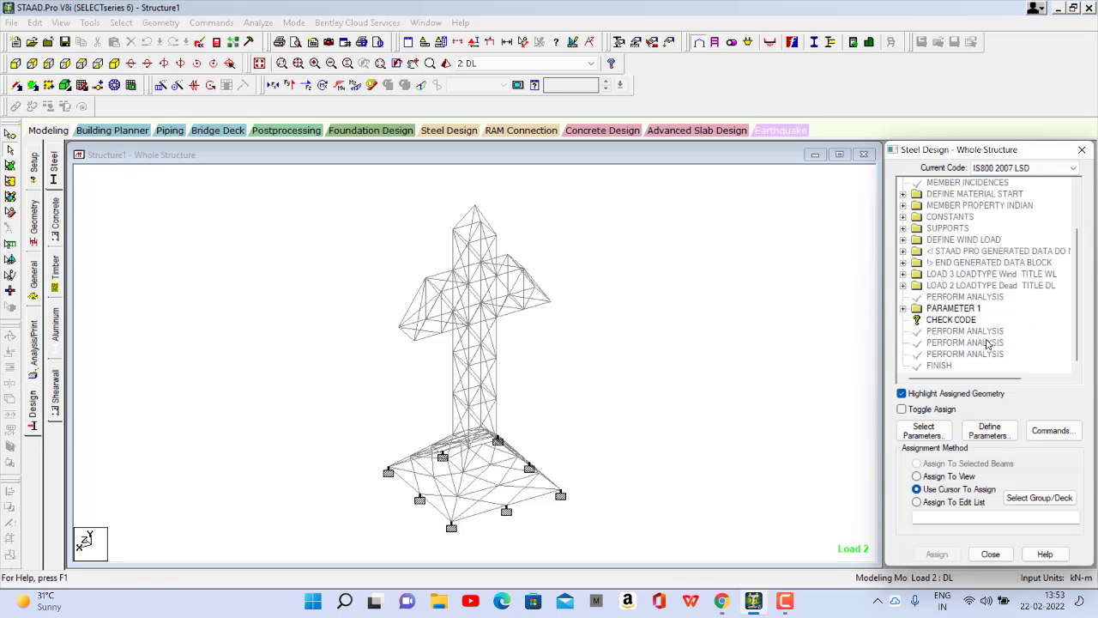
Step: Clear the selected design parameters and select only Fu (ultimate tensile strength), Fyld (yield strength) and Track
left_click(924, 433)
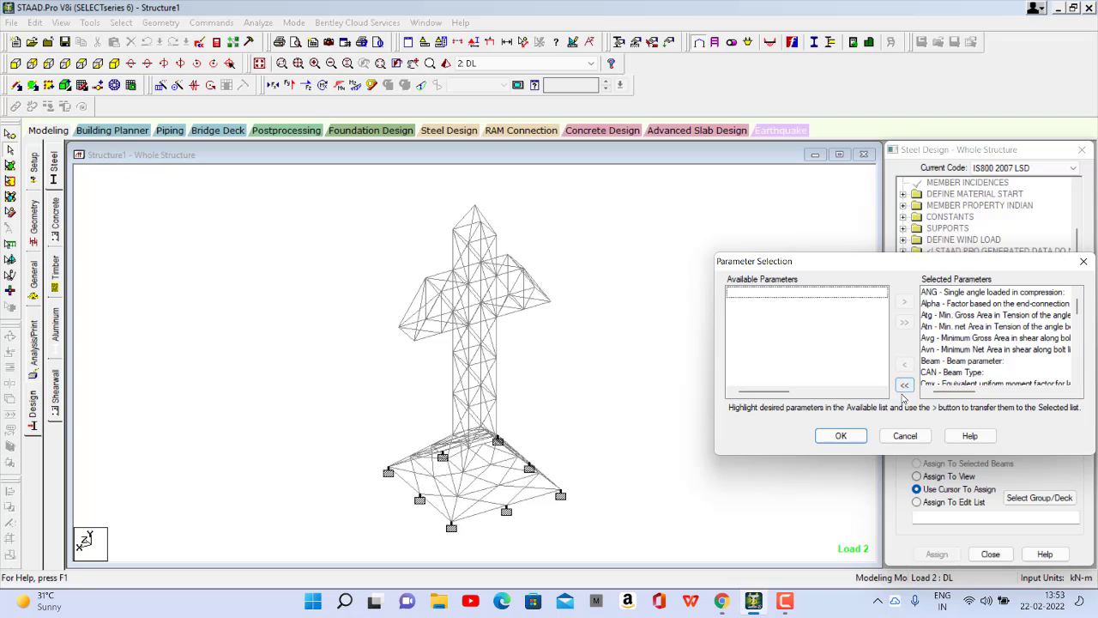
left_click(904, 387)
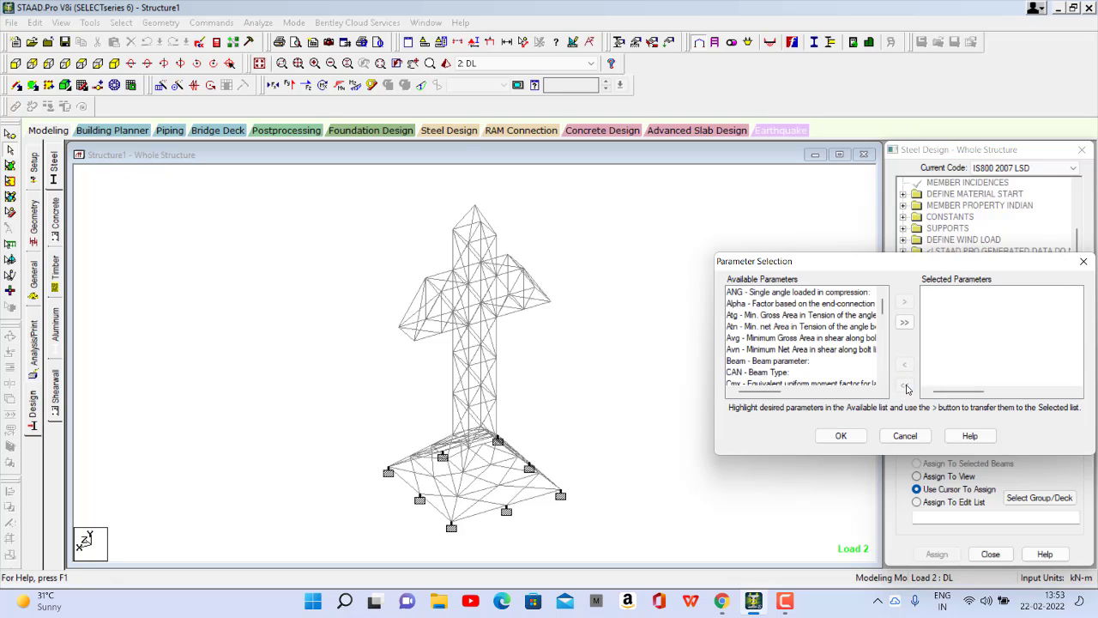
scroll(811, 352, "down", 2)
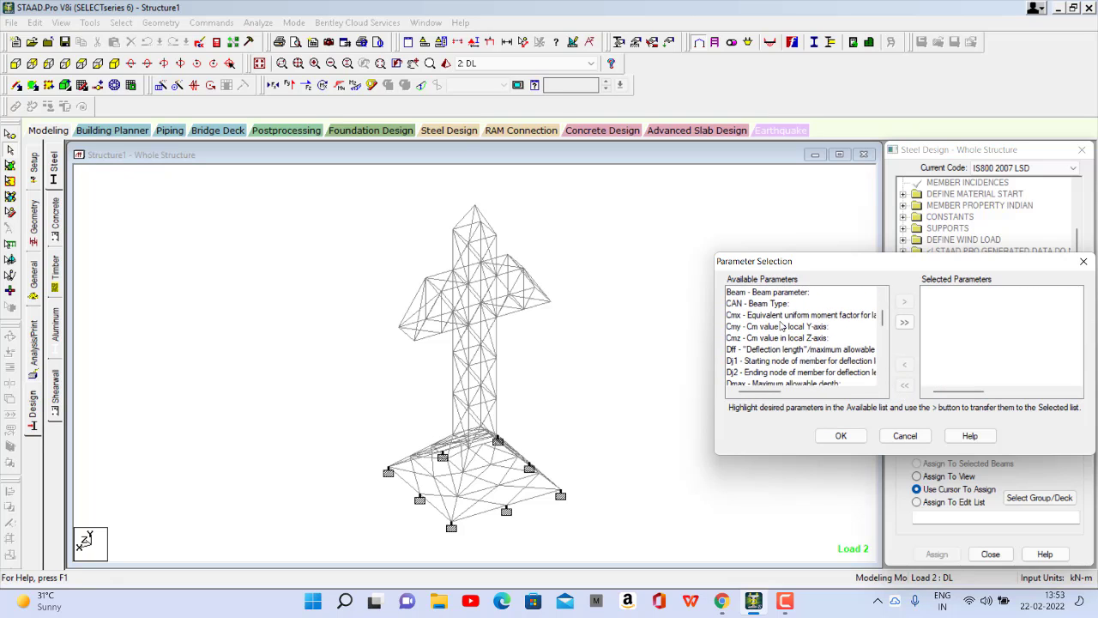
scroll(777, 358, "down", 1)
scroll(773, 357, "down", 1)
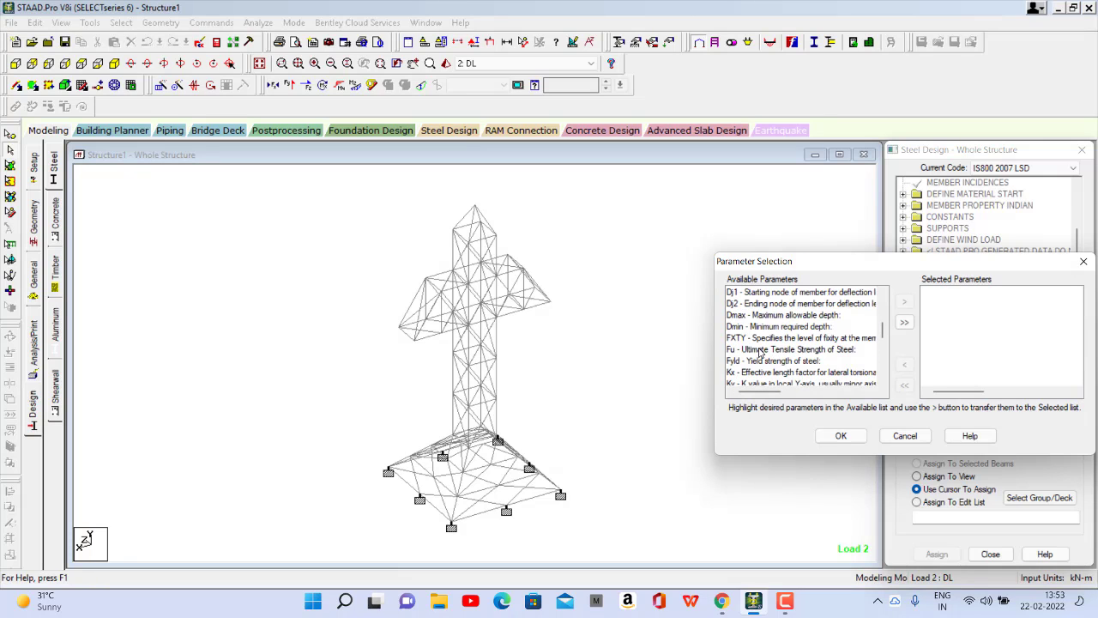
left_click(759, 351)
double_click(758, 350)
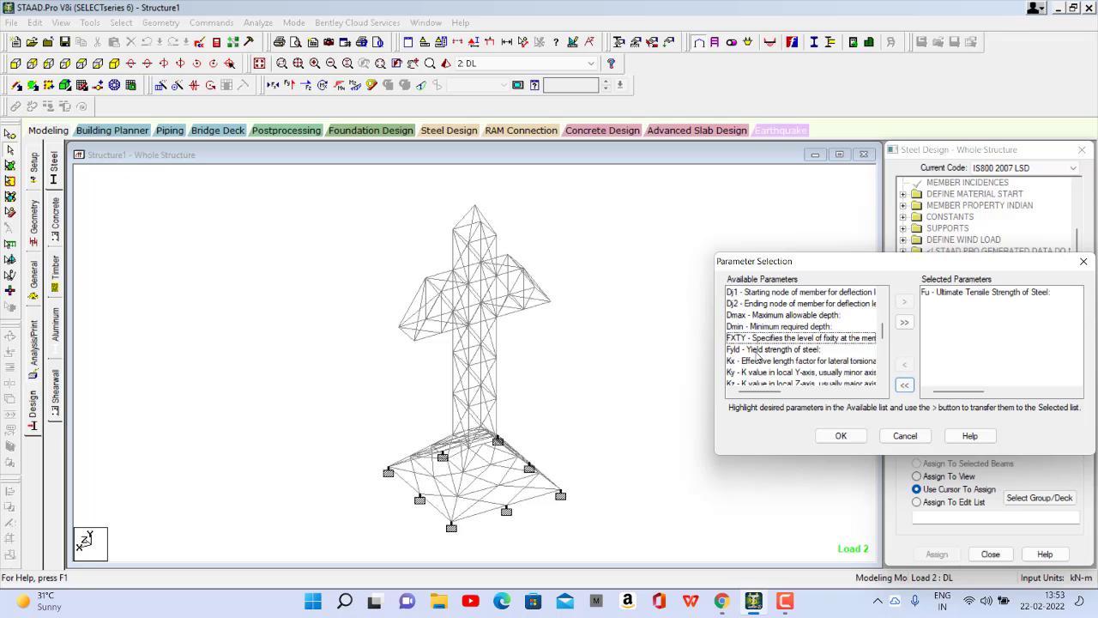
left_click(757, 350)
double_click(757, 350)
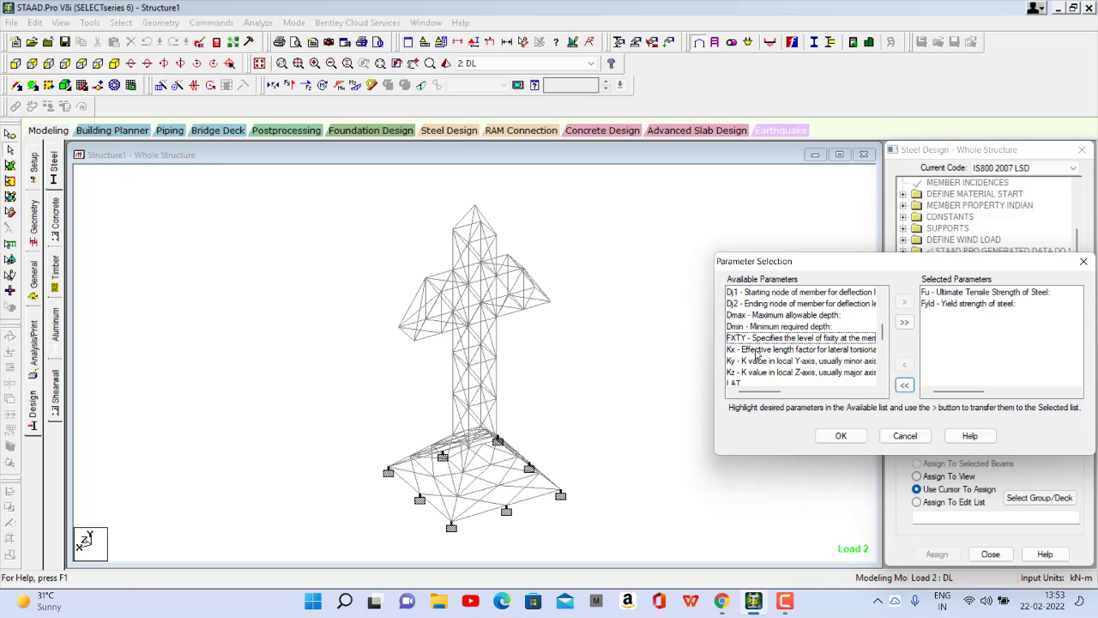
scroll(768, 388, "down", 5)
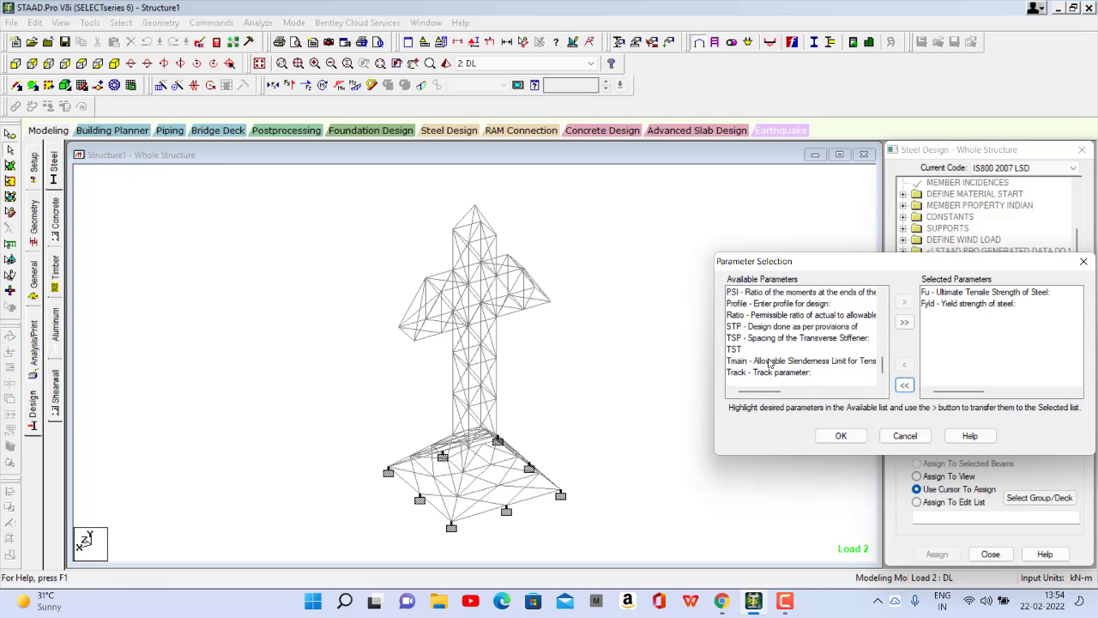
left_click(771, 374)
double_click(771, 374)
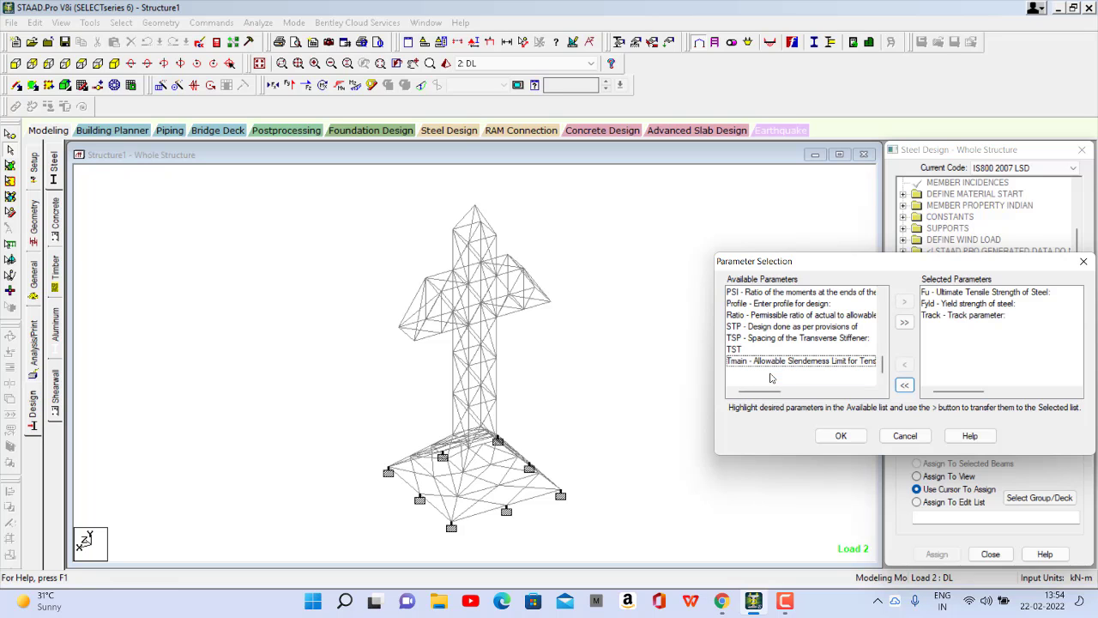
left_click(841, 436)
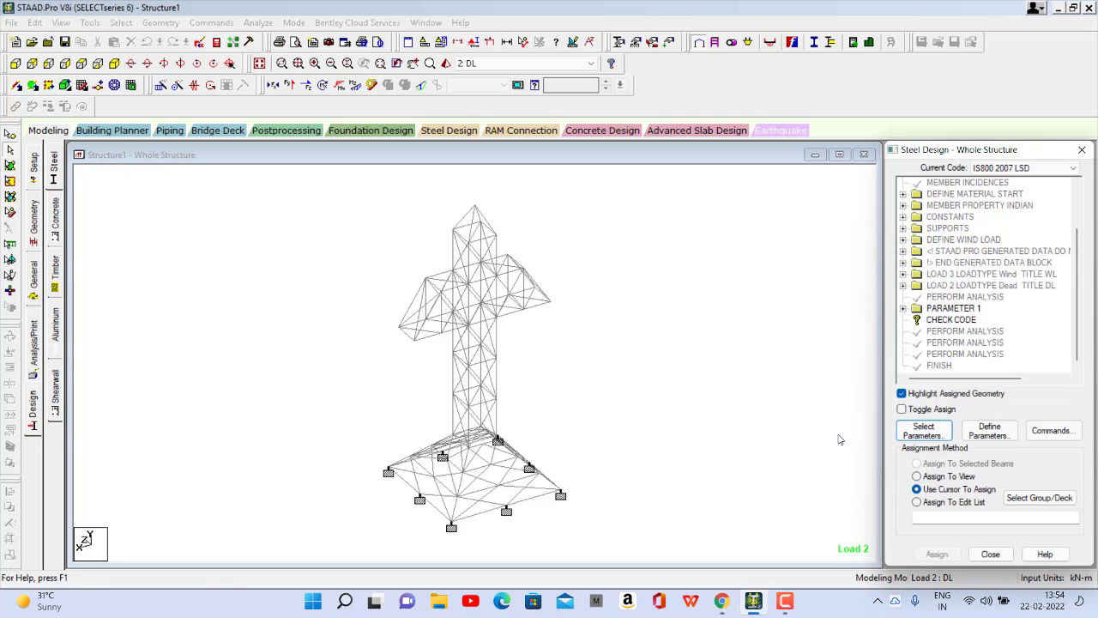
Step: Add the steel design parameters FU with 500000 kN/m2 and FYLD with 300000 kN/m2
left_click(989, 431)
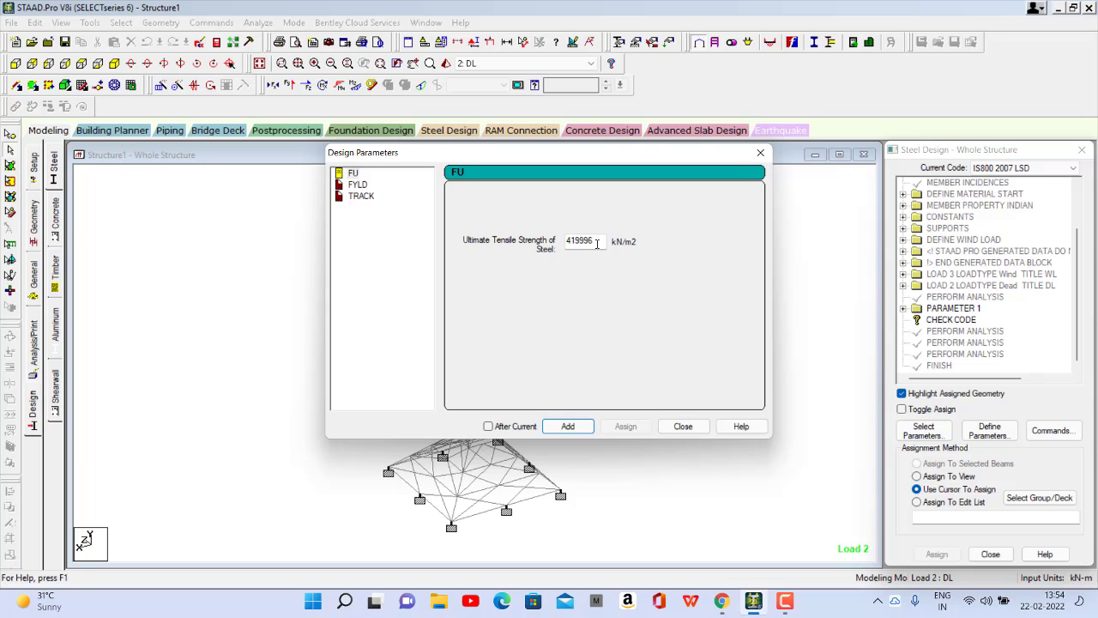
double_click(576, 241)
key("BackSpace")
left_click(568, 426)
left_click(360, 185)
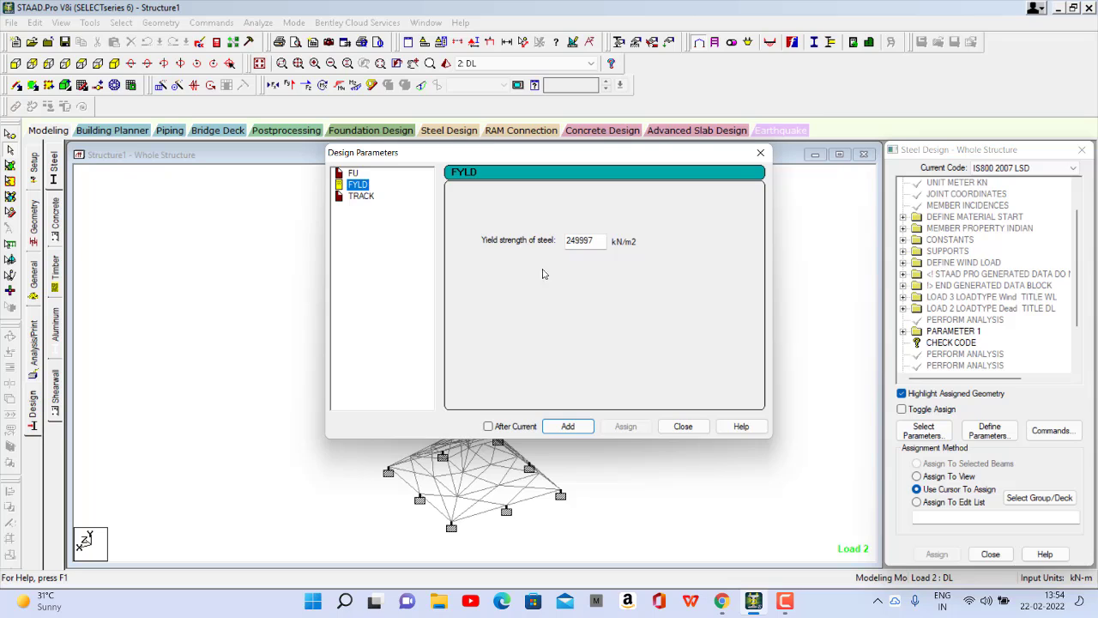
key("Tab")
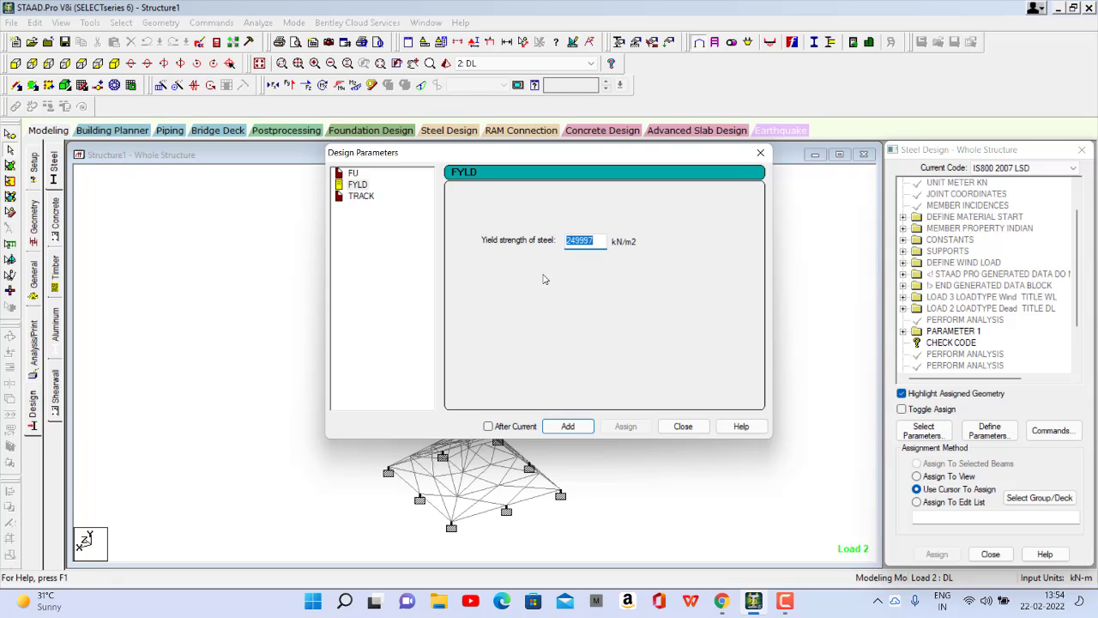
key("BackSpace")
left_click(568, 426)
Step: Add the TRACK design parameter with option 2, printing the design output at maximum detail level
left_click(361, 196)
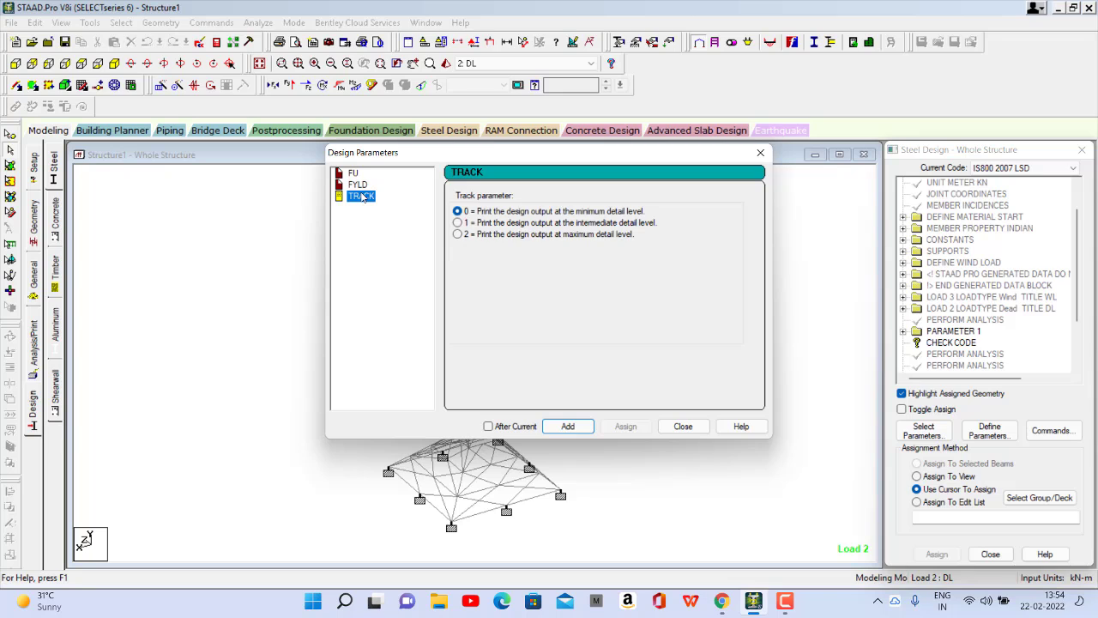
left_click(457, 233)
left_click(566, 426)
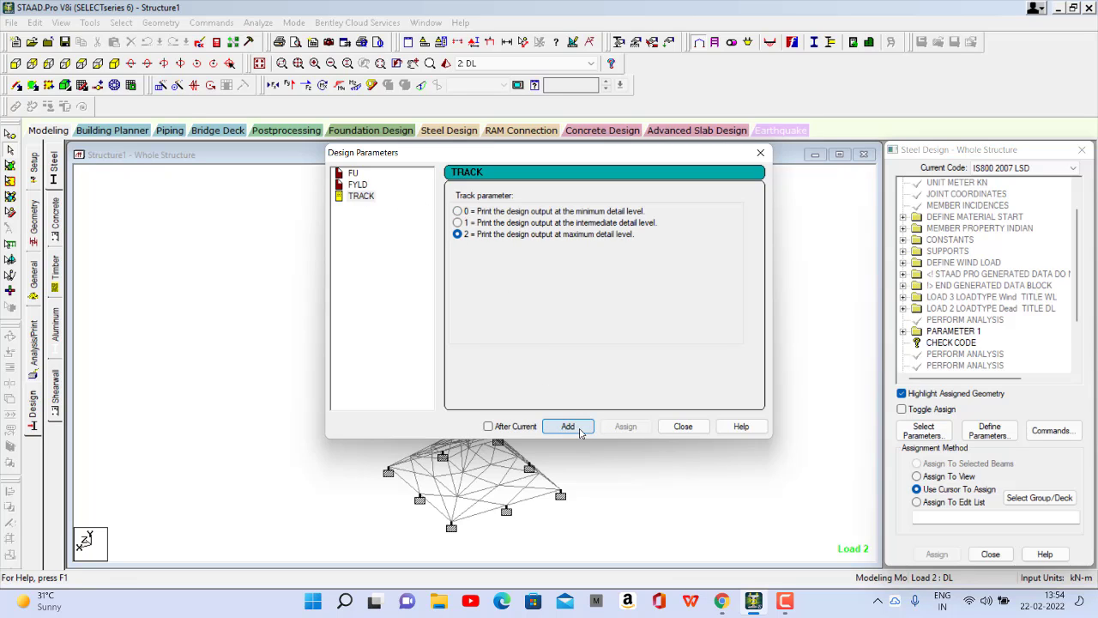
left_click(684, 428)
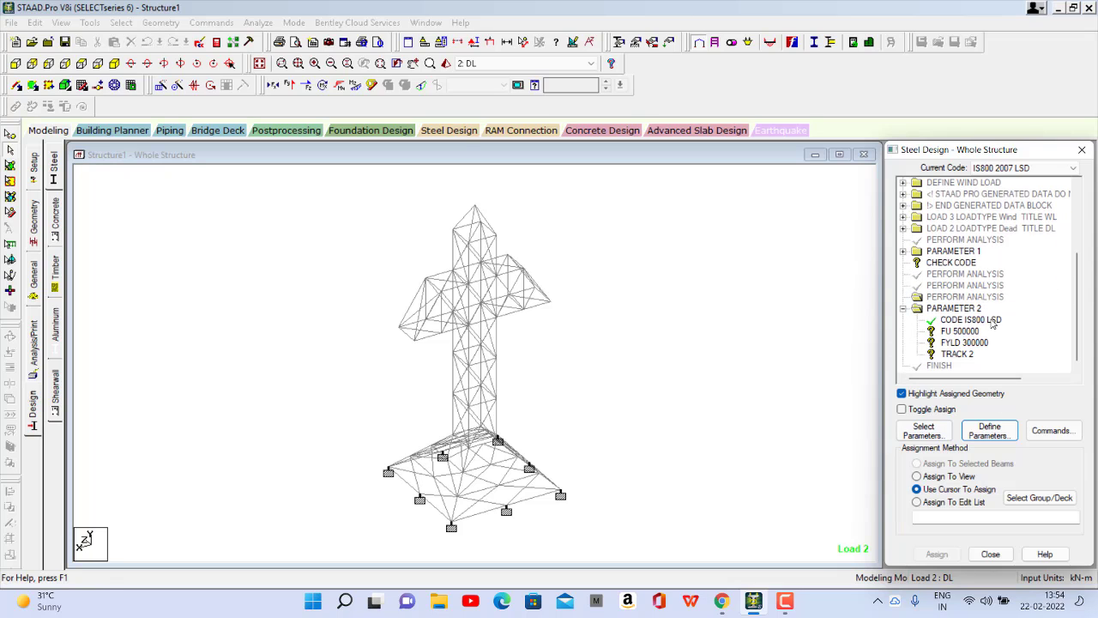
Step: Assign the FU 500000 parameter to all tower members in the view
left_click(935, 332)
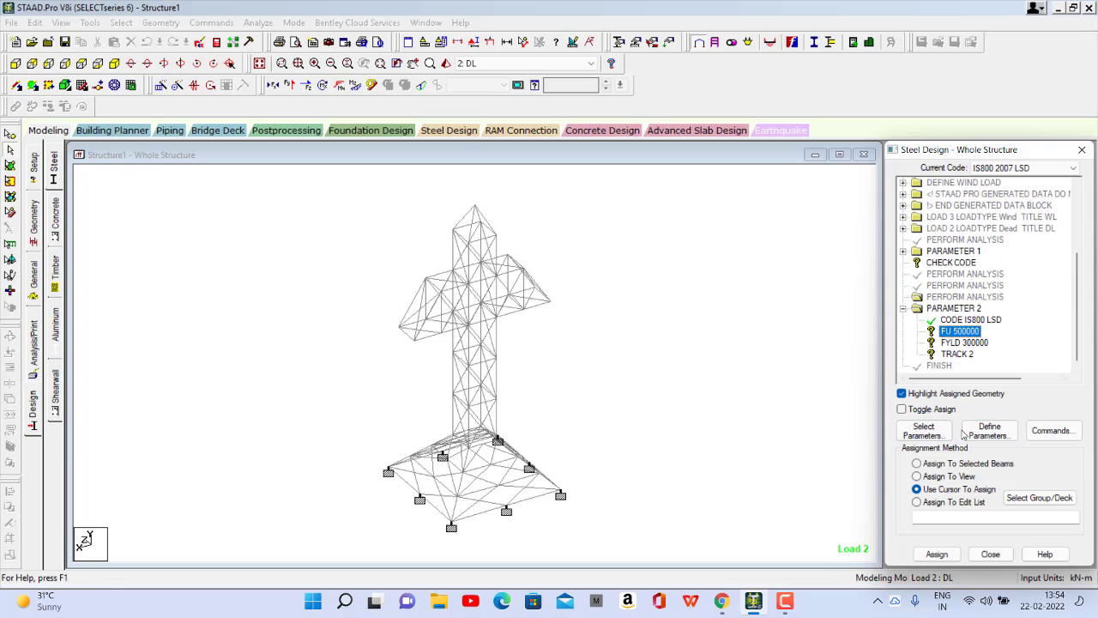
left_click(966, 475)
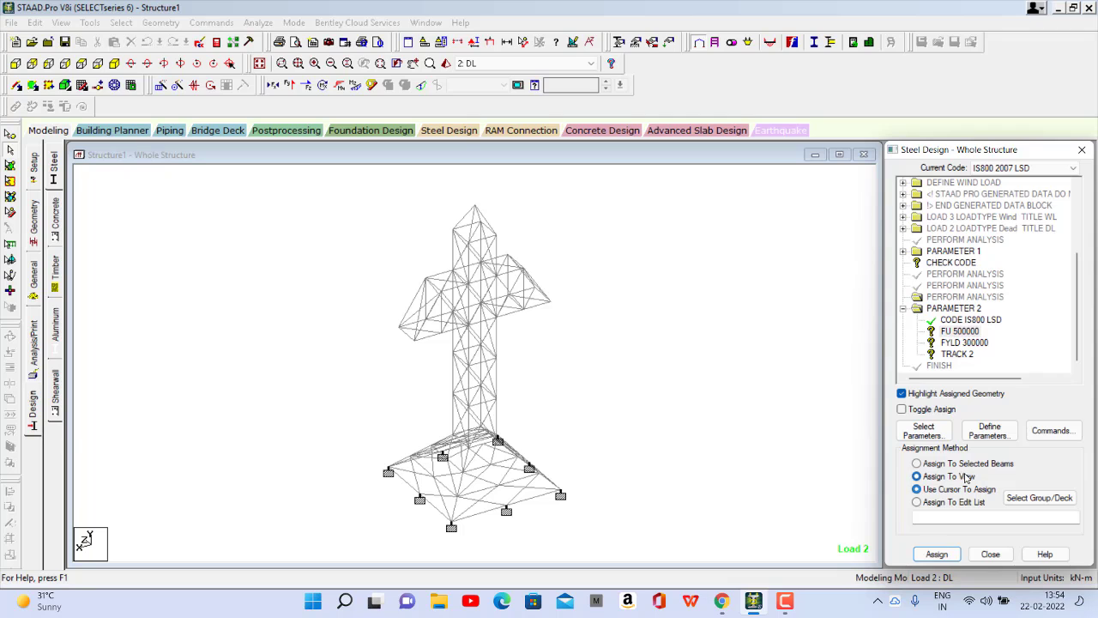
left_click(937, 556)
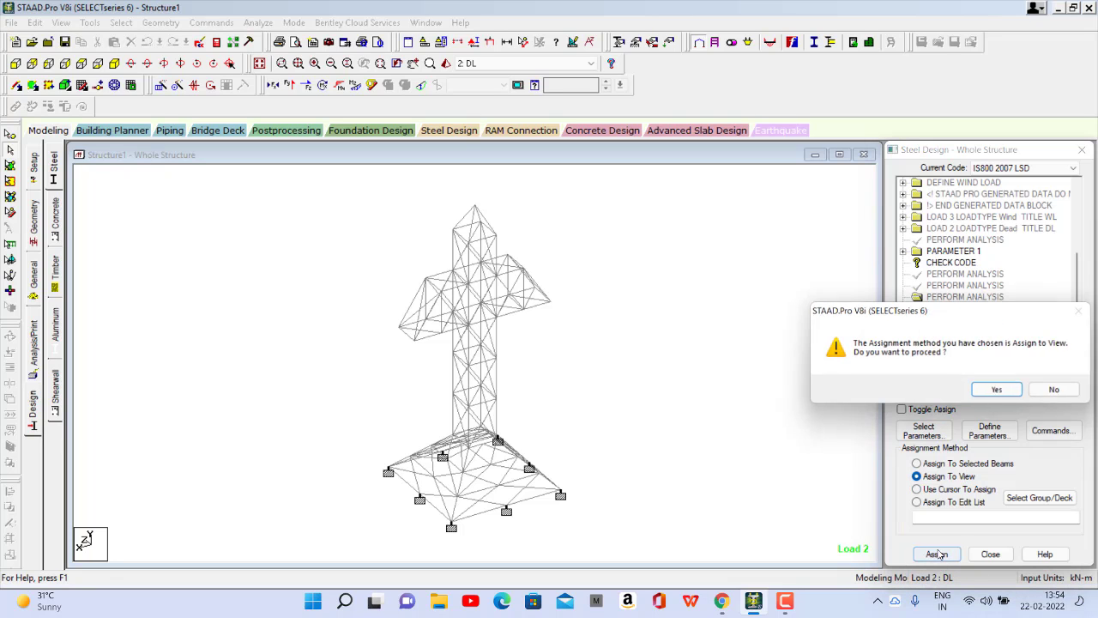
left_click(1010, 395)
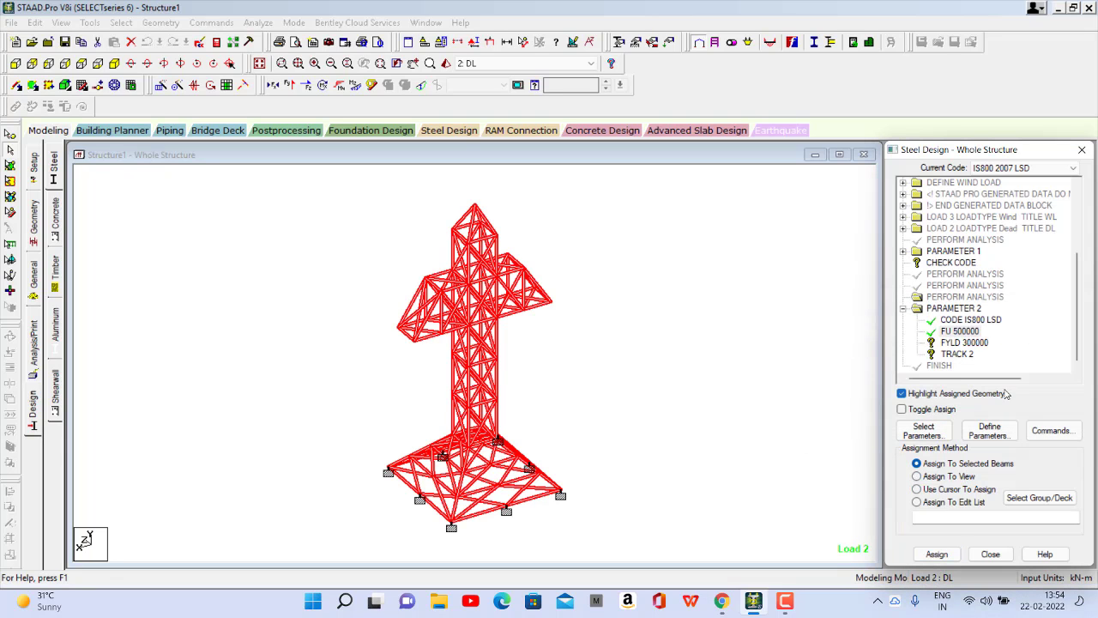
Step: Assign the FYLD 300000 yield strength parameter to all tower members in the view
left_click(952, 343)
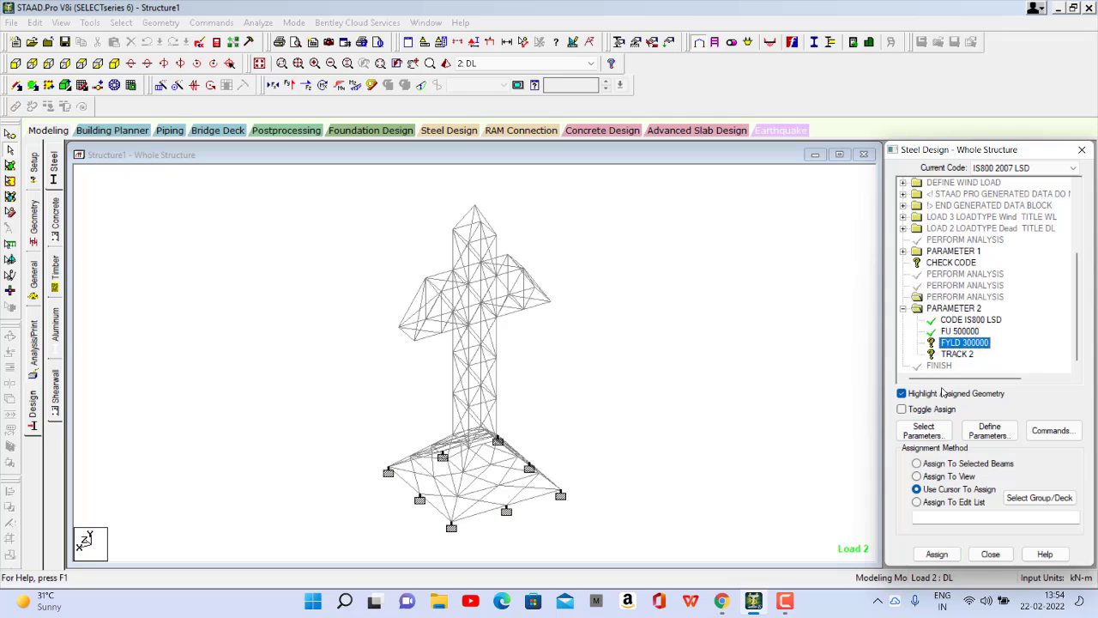
left_click(916, 476)
left_click(937, 554)
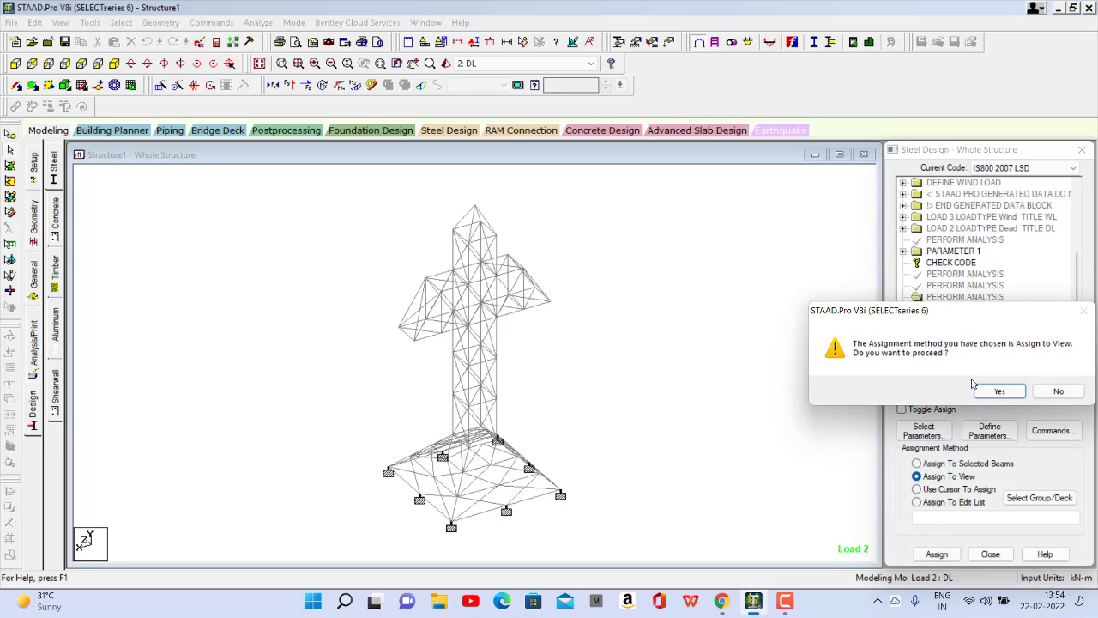
left_click(986, 391)
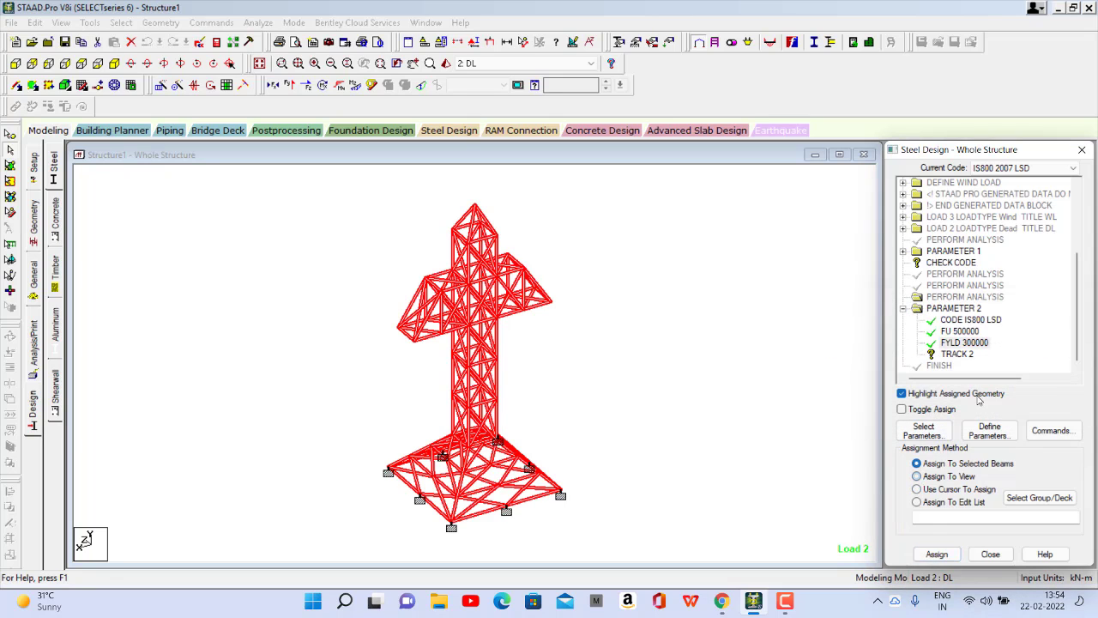
Step: Assign the TRACK 2 parameter to all tower members in the view
left_click(955, 353)
left_click(917, 489)
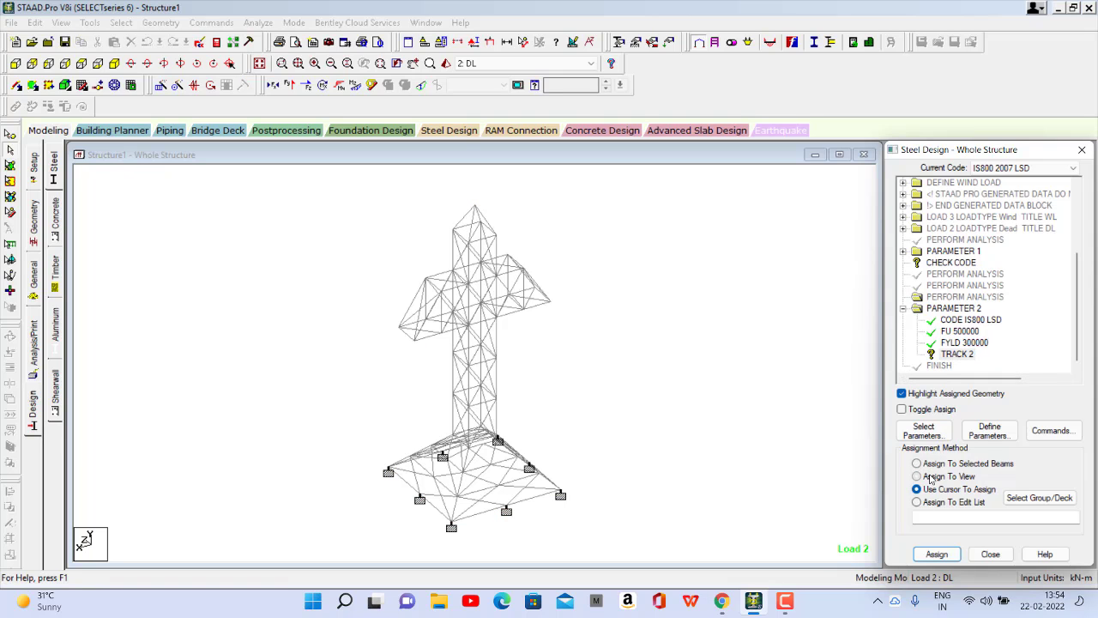
left_click(931, 477)
left_click(936, 554)
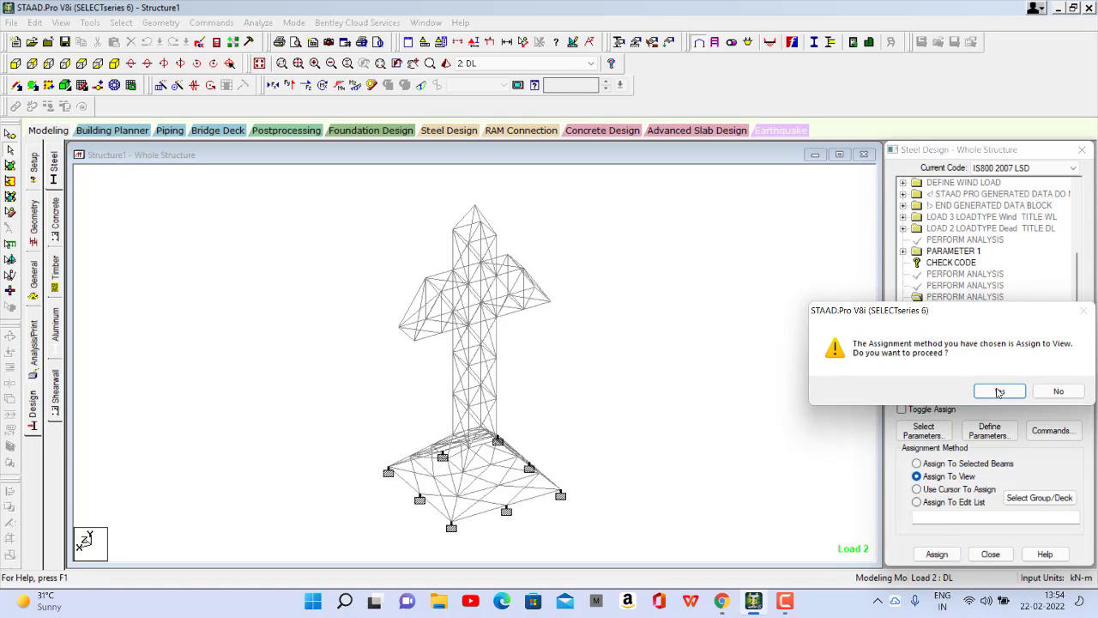
left_click(1000, 391)
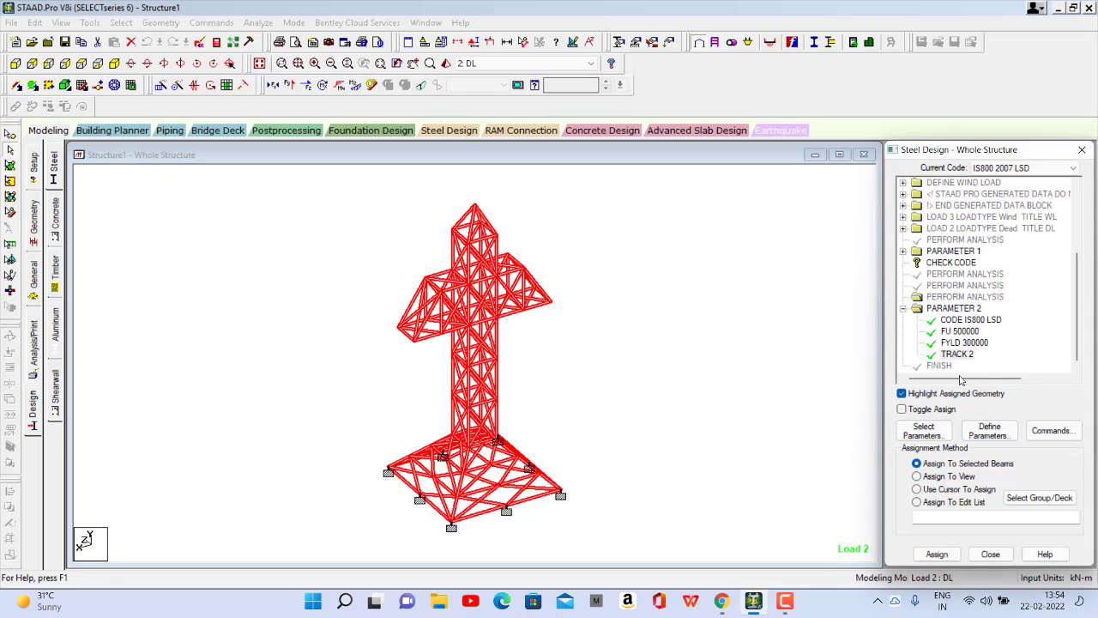
Step: Add another FU parameter of 500000 kN/m2 and another FYLD parameter of 30000 kN/m2 to the steel design
left_click(991, 431)
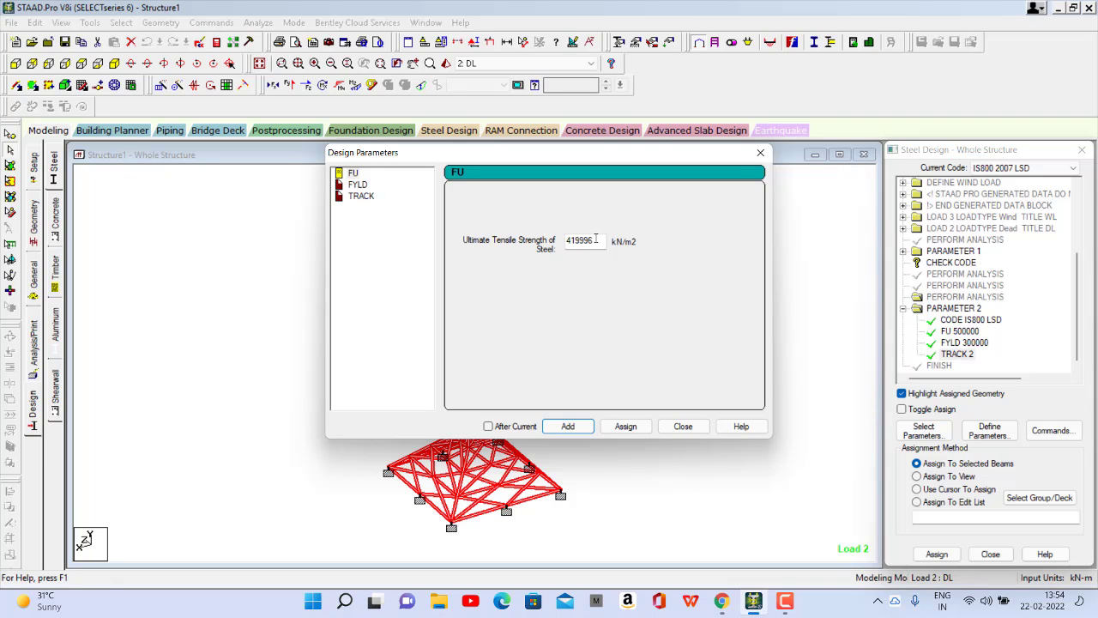
left_click_drag(596, 240, 481, 243)
key("BackSpace")
left_click(567, 425)
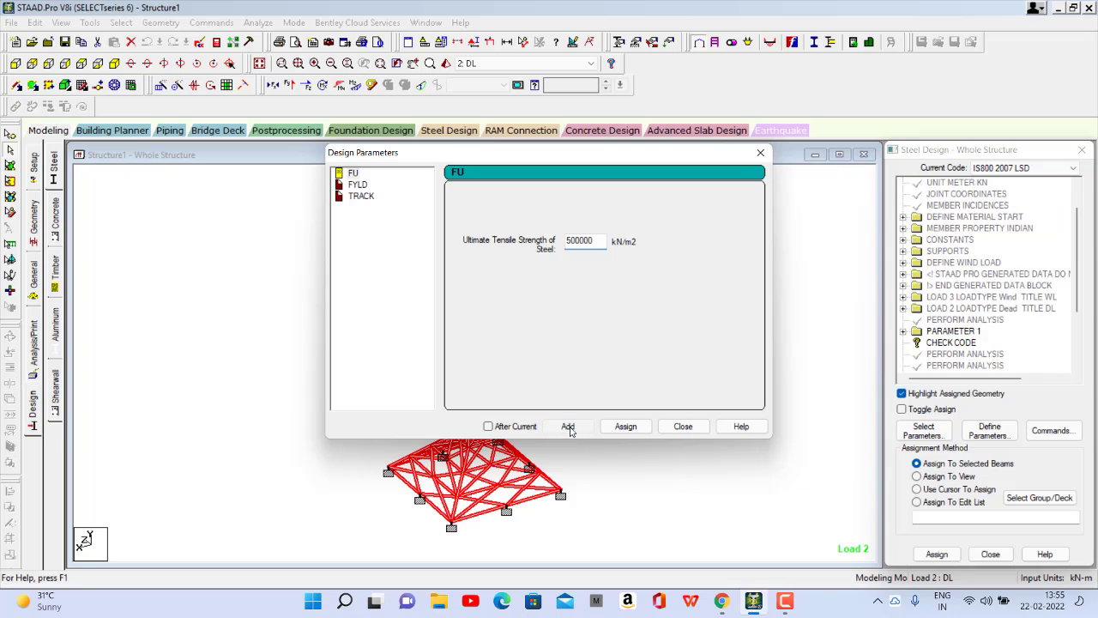
left_click(352, 187)
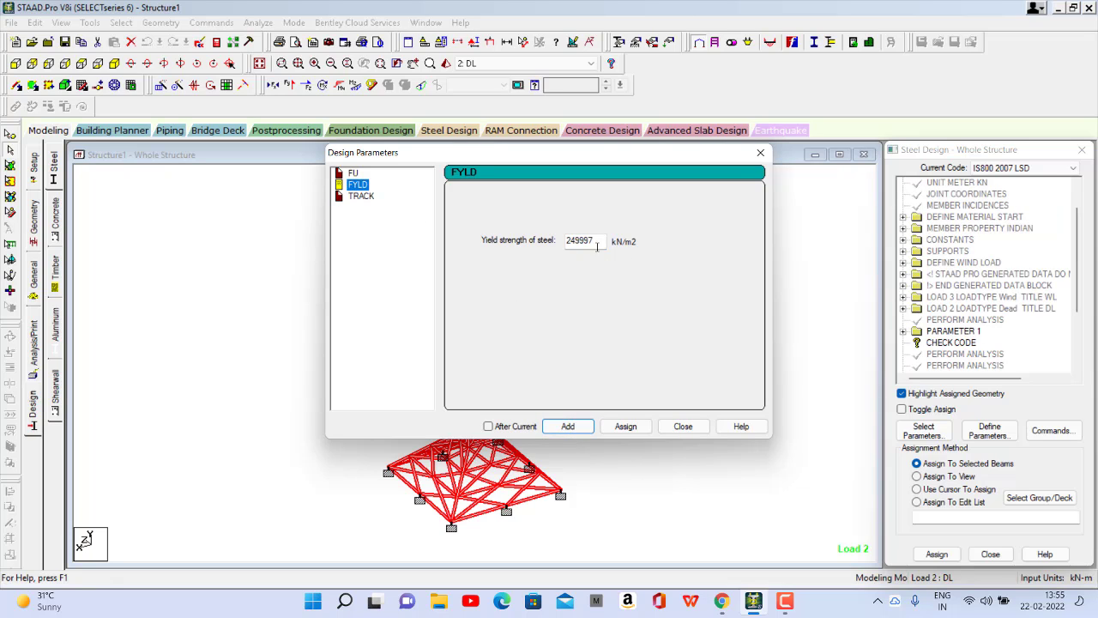
left_click_drag(595, 244, 421, 247)
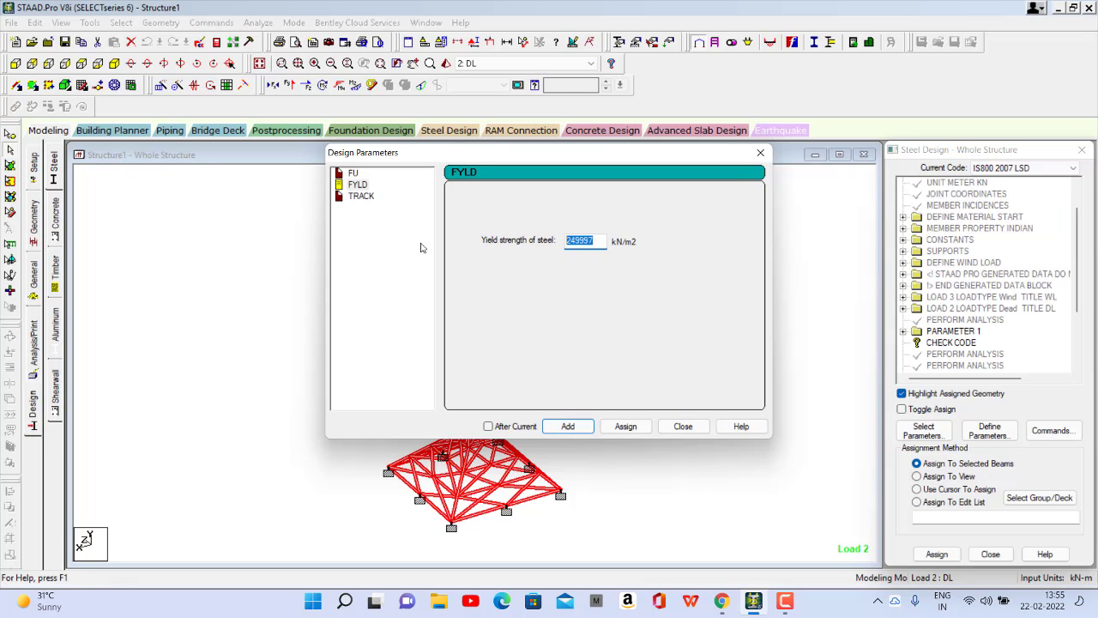
type("30000")
left_click(566, 425)
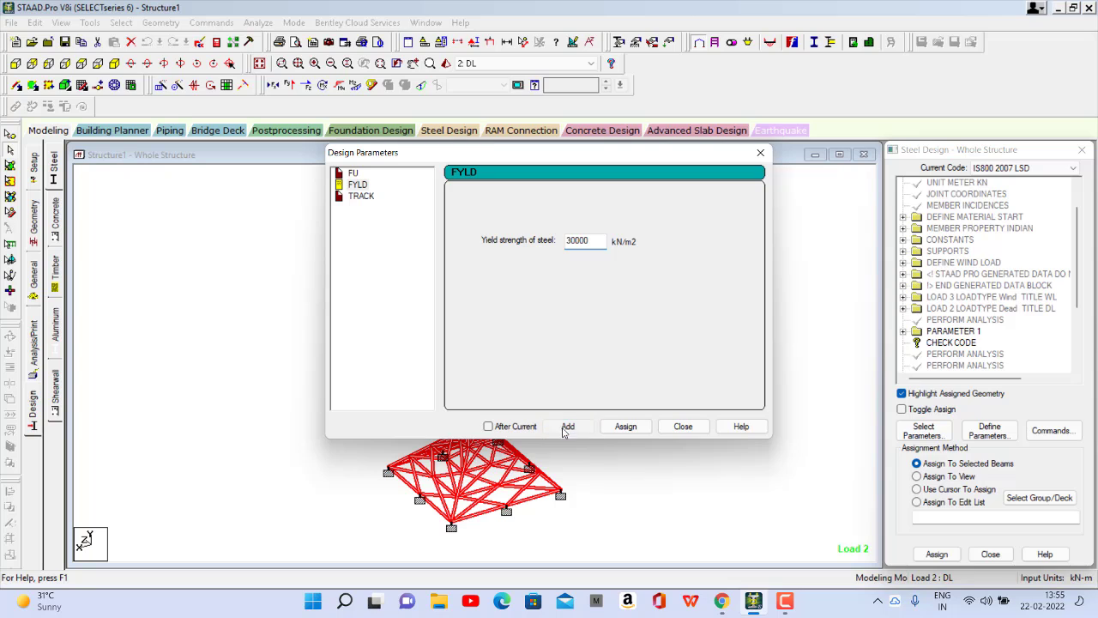
Step: Add another TRACK parameter with option 2, maximum detail level, and finish defining design parameters
left_click(370, 201)
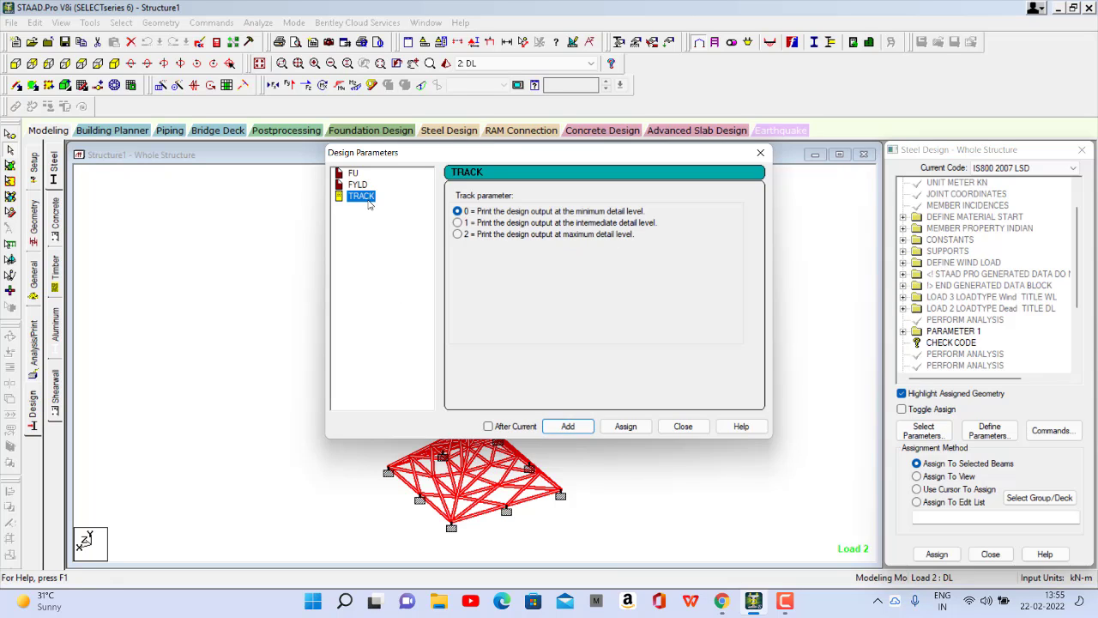
left_click(457, 234)
left_click(568, 426)
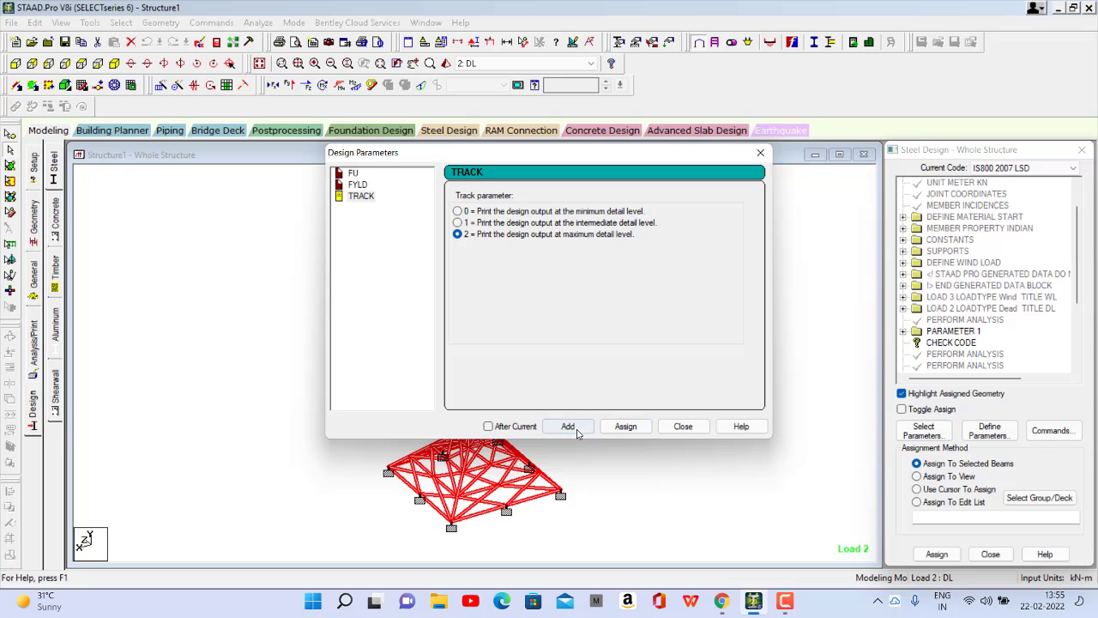
left_click(683, 426)
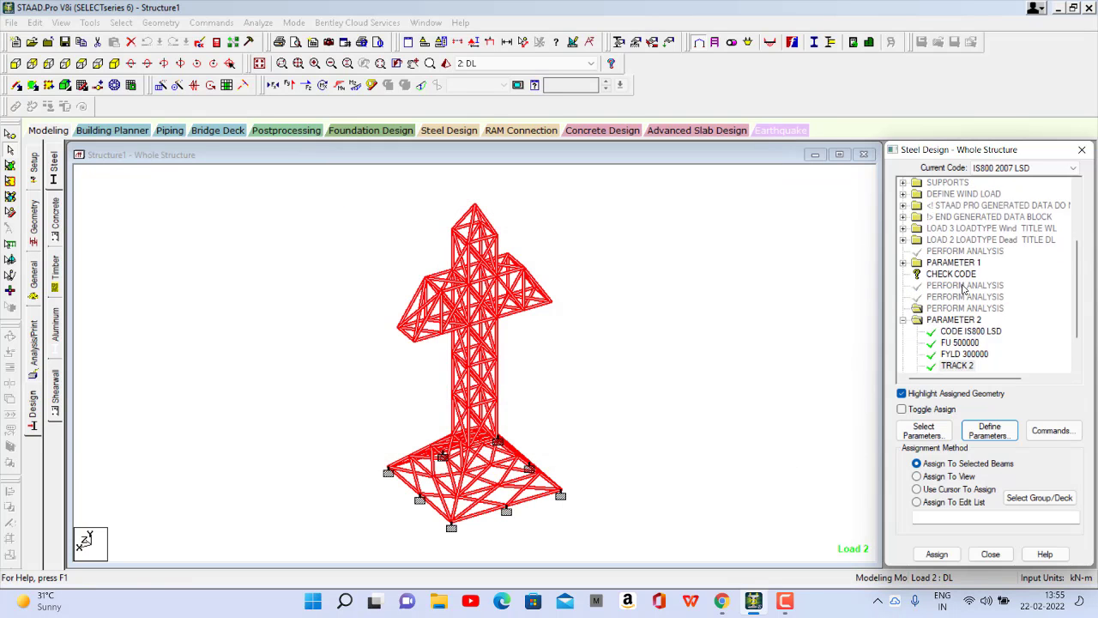
Step: Assign the unassigned second FU 500000 parameter to all tower members in the view
left_click(959, 331)
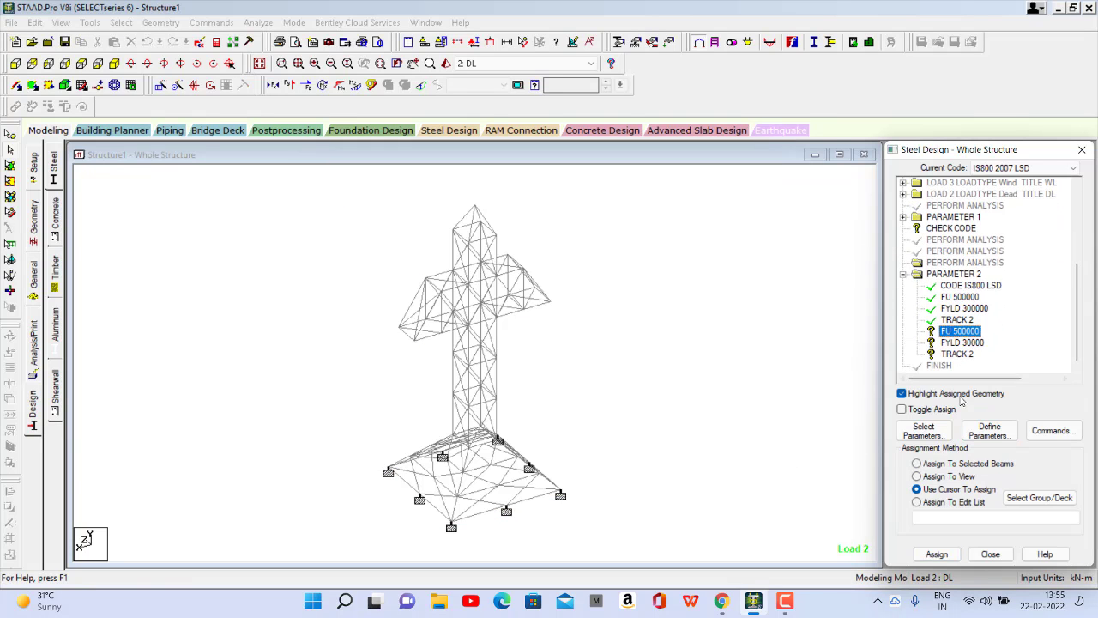
left_click(940, 476)
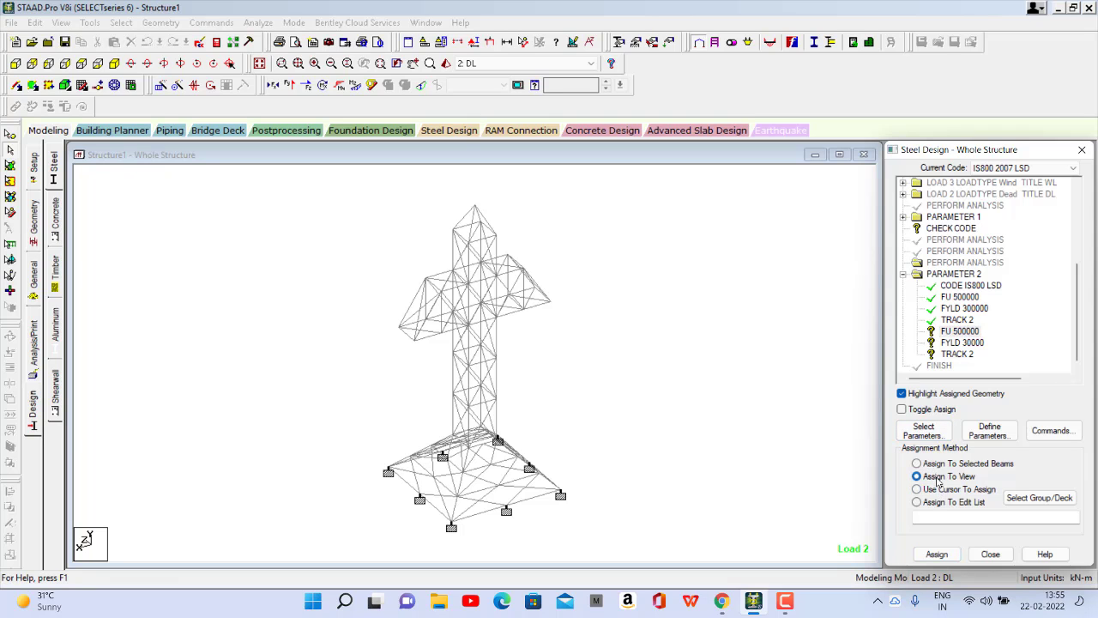
left_click(938, 554)
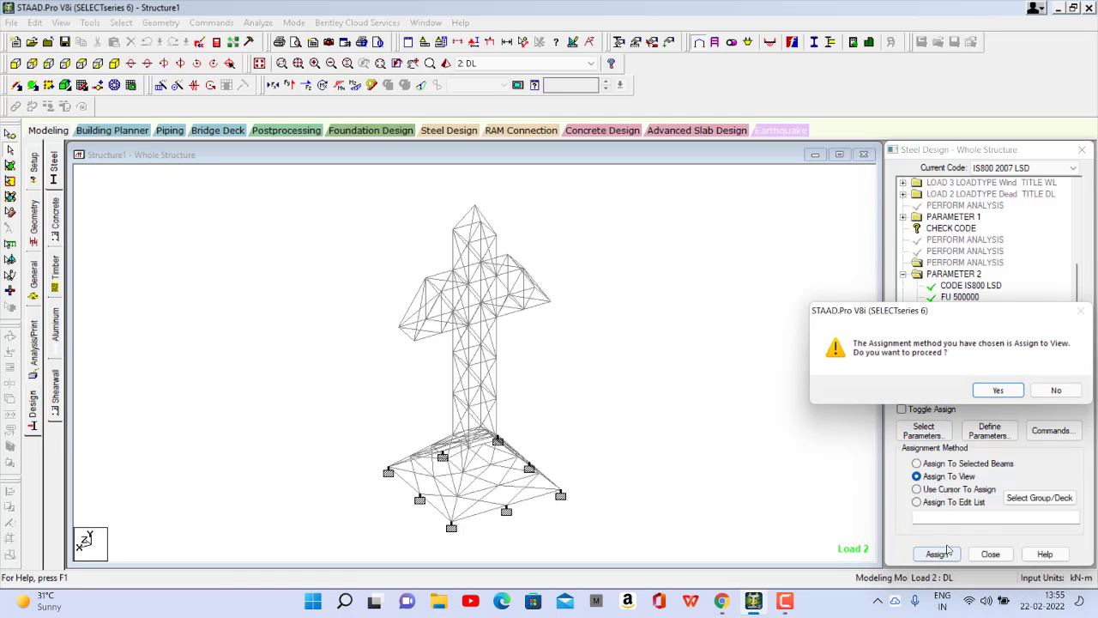
left_click(993, 392)
Step: Assign the FYLD 30000 parameter to all tower members in the view
left_click(959, 343)
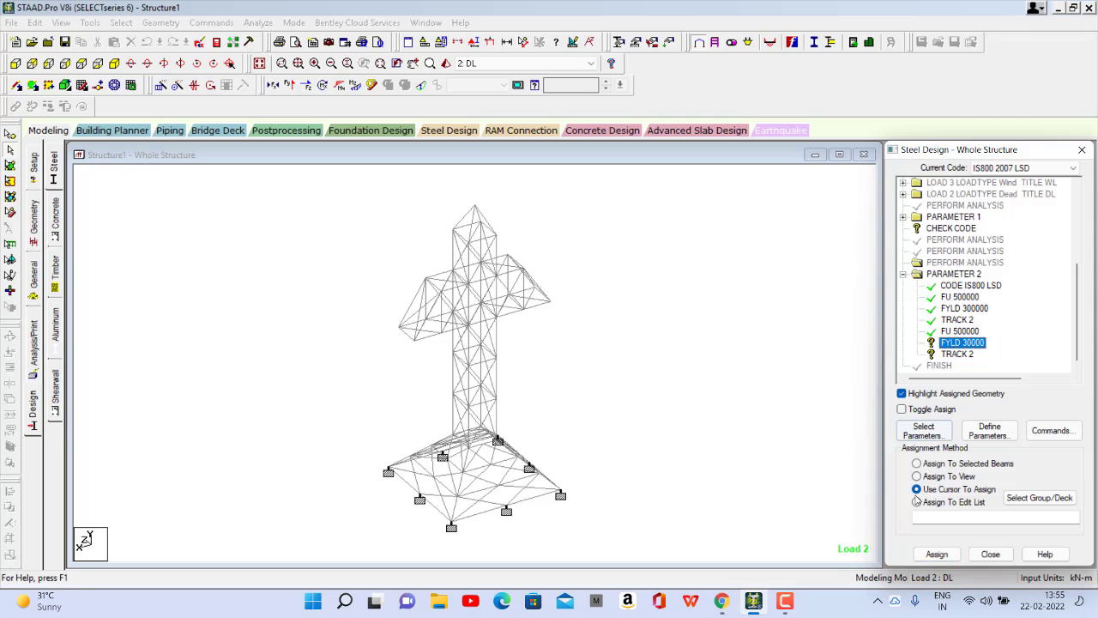
left_click(941, 477)
left_click(937, 554)
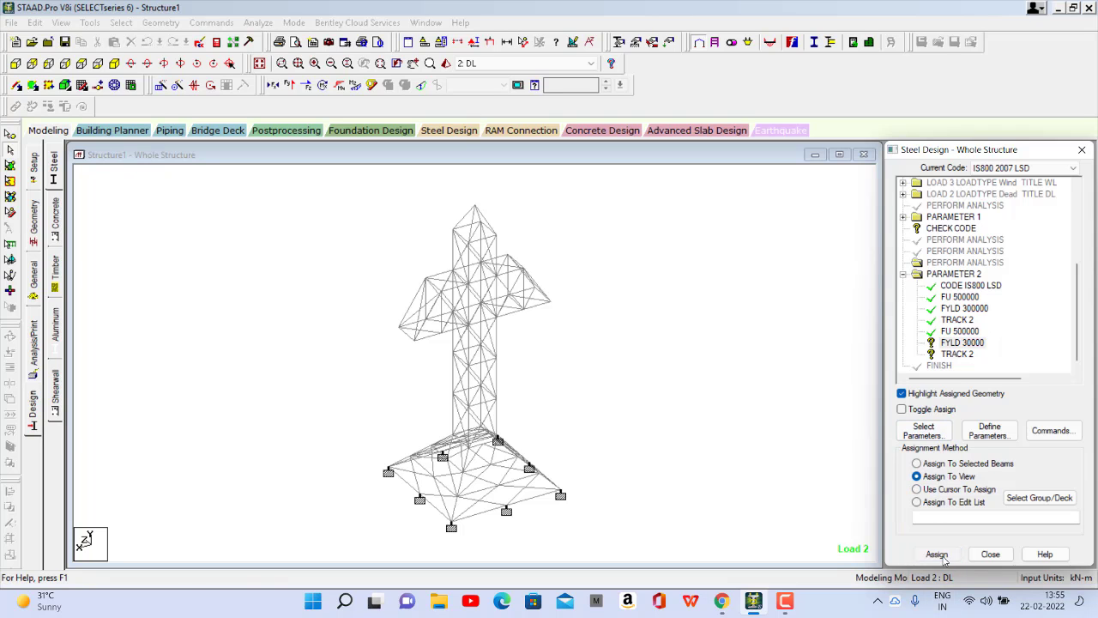
left_click(1001, 390)
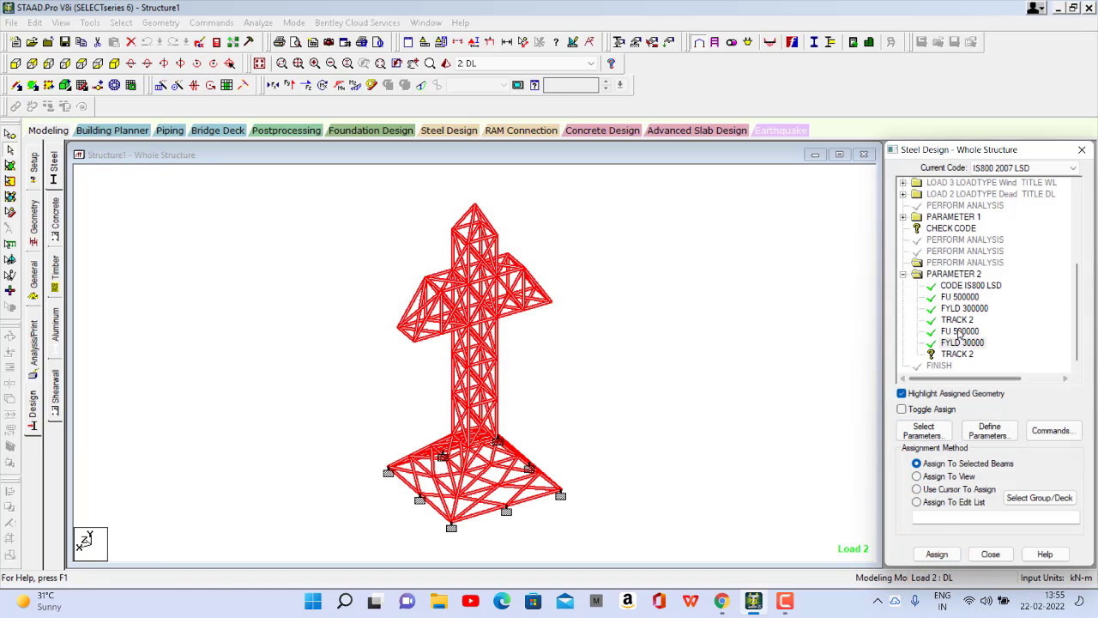
Step: Assign the unassigned second TRACK 2 parameter to all tower members in the view
left_click(958, 354)
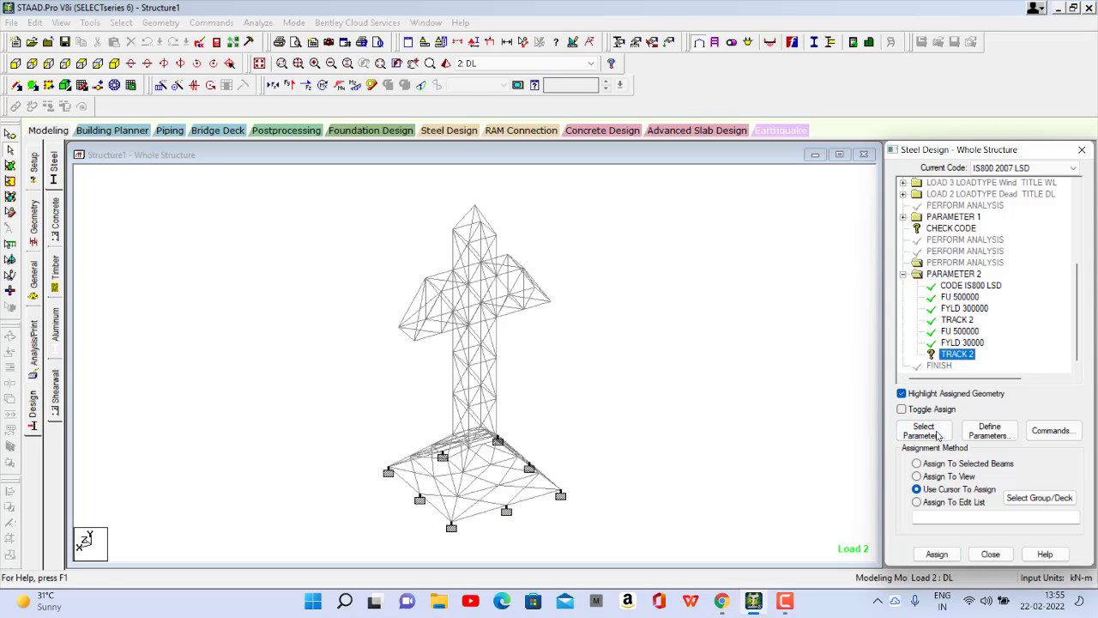
left_click(944, 476)
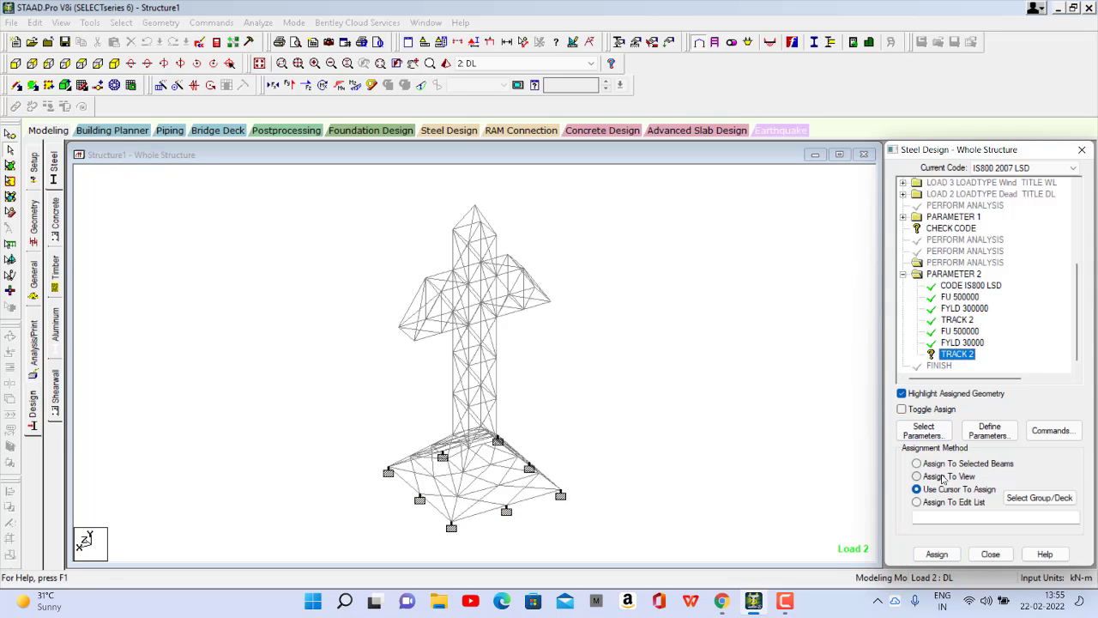
left_click(937, 554)
left_click(996, 391)
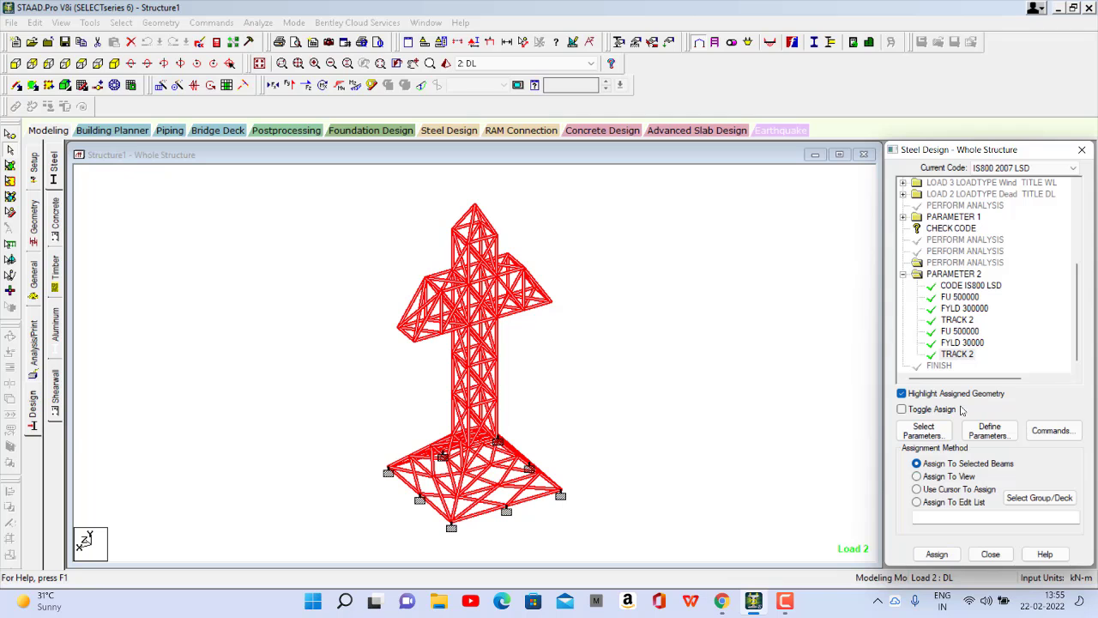
Step: Add the CHECK CODE design command to check the members' adequacy
left_click(1049, 438)
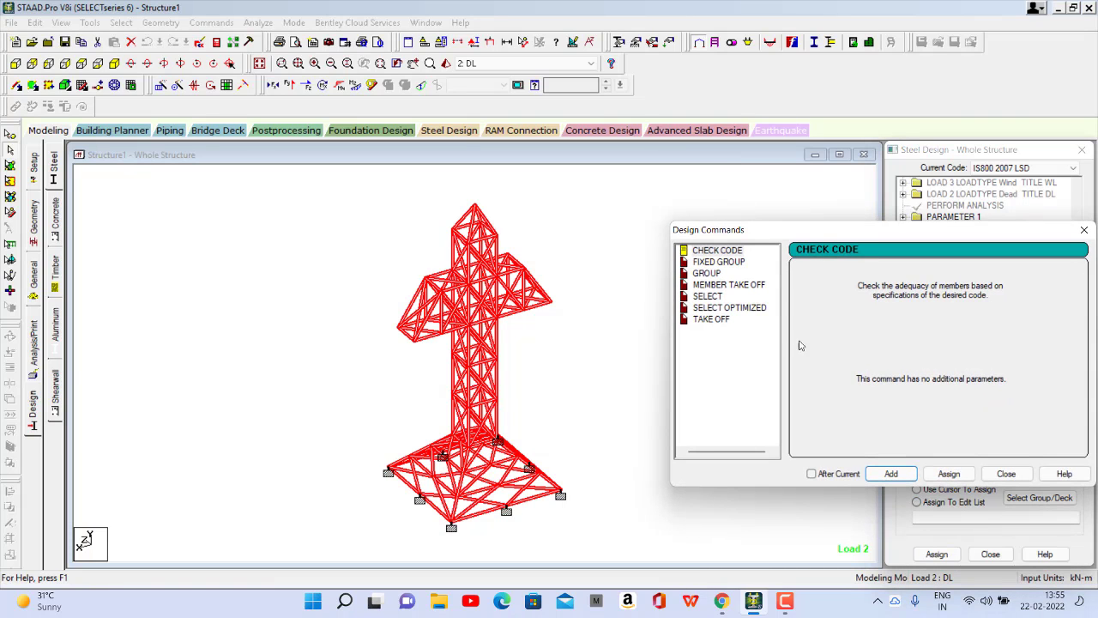
left_click(727, 254)
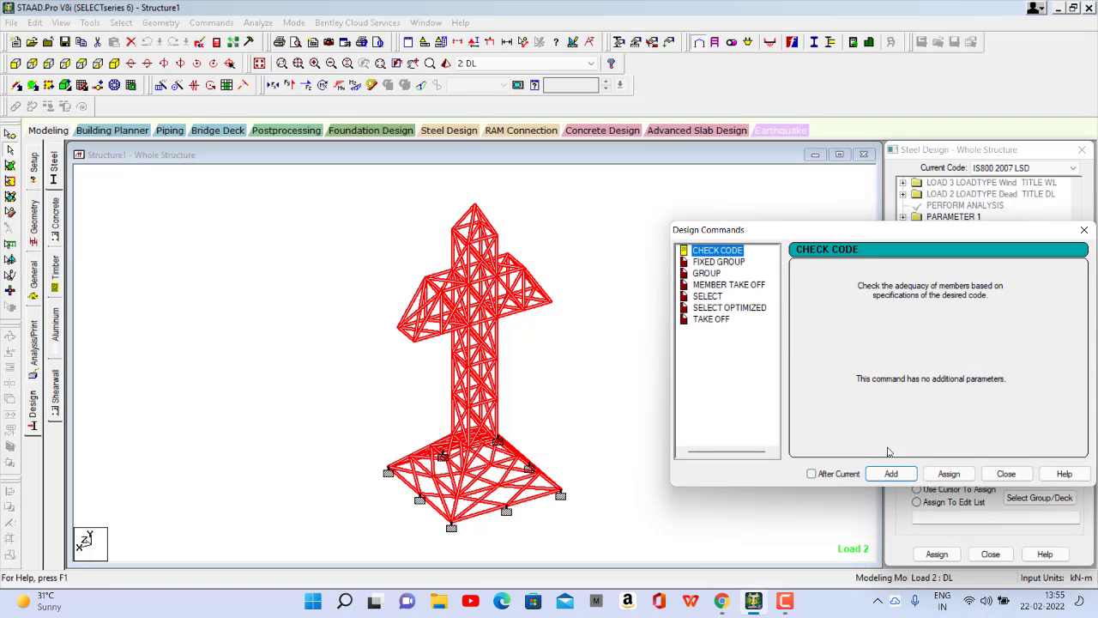
left_click(884, 473)
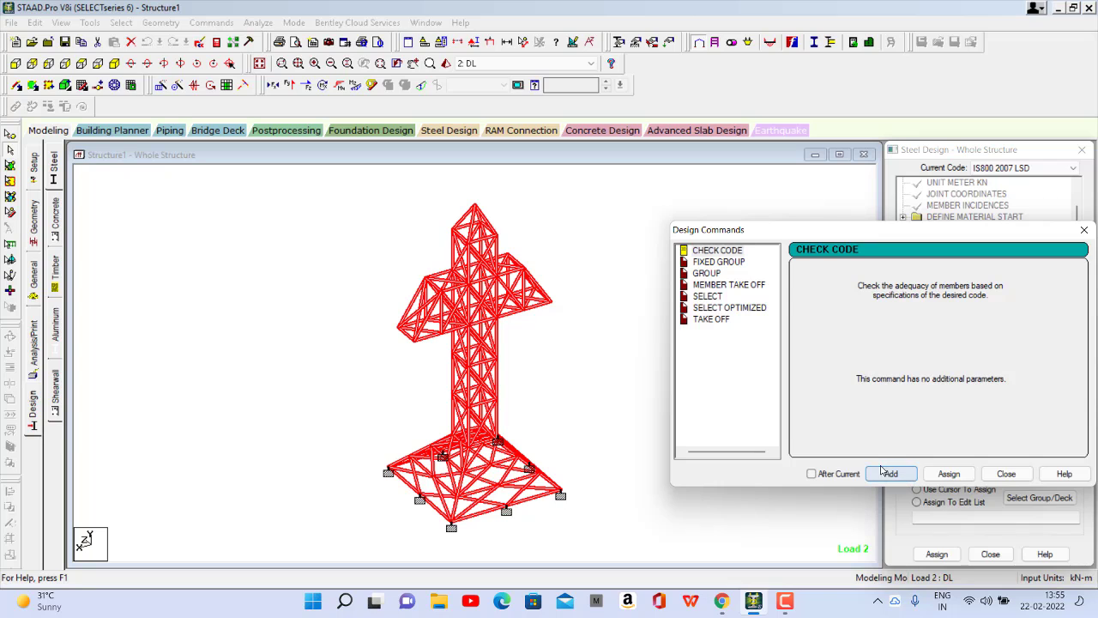
Step: Add the MEMBER TAKE OFF and TAKE OFF design commands for reporting section lengths and weights
left_click(714, 262)
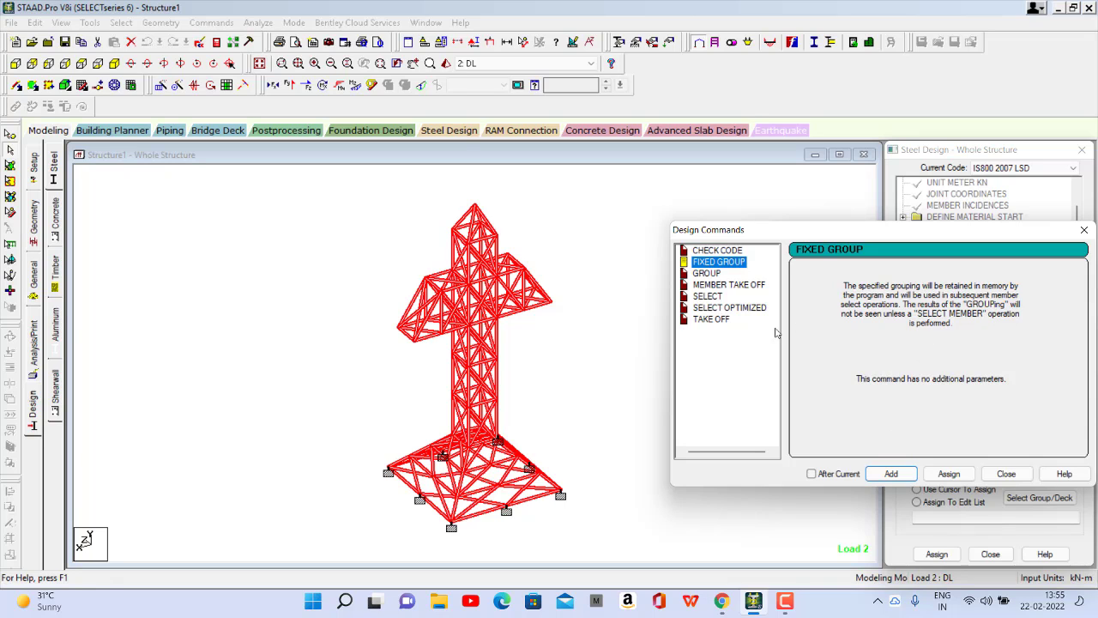
left_click(725, 288)
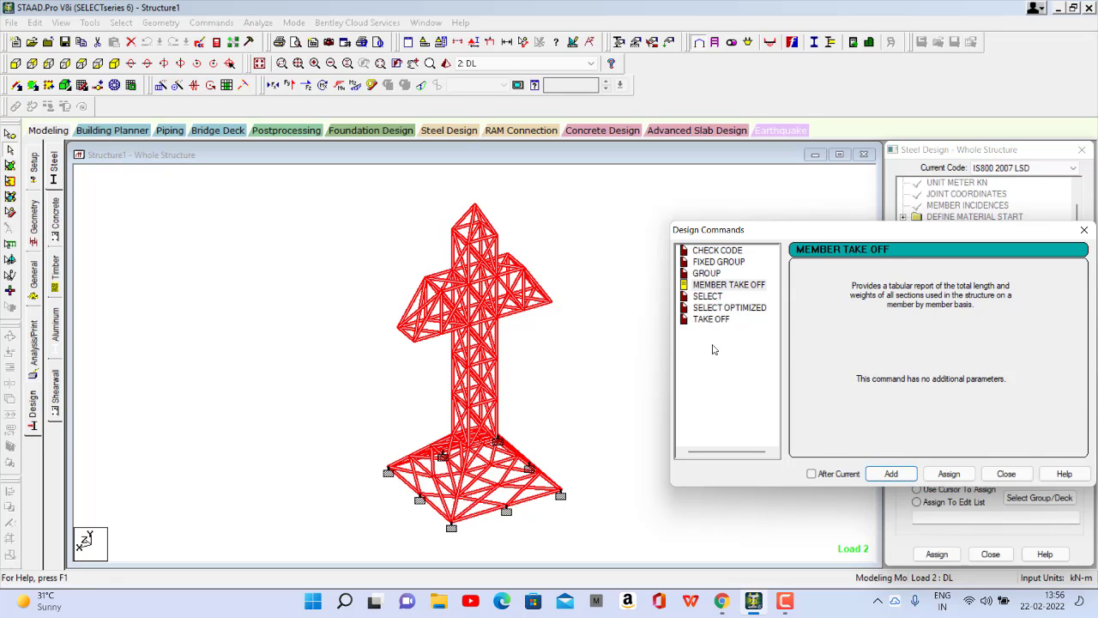
left_click(710, 320)
left_click(891, 474)
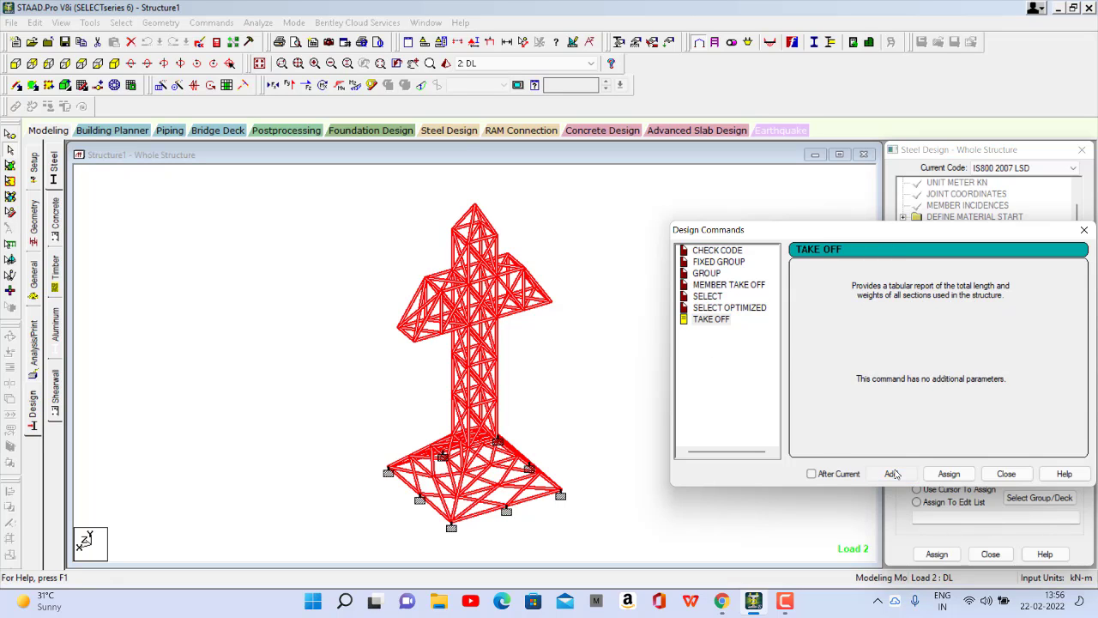
Step: Add the SELECT OPTIMIZED design command and finish defining design commands
left_click(751, 308)
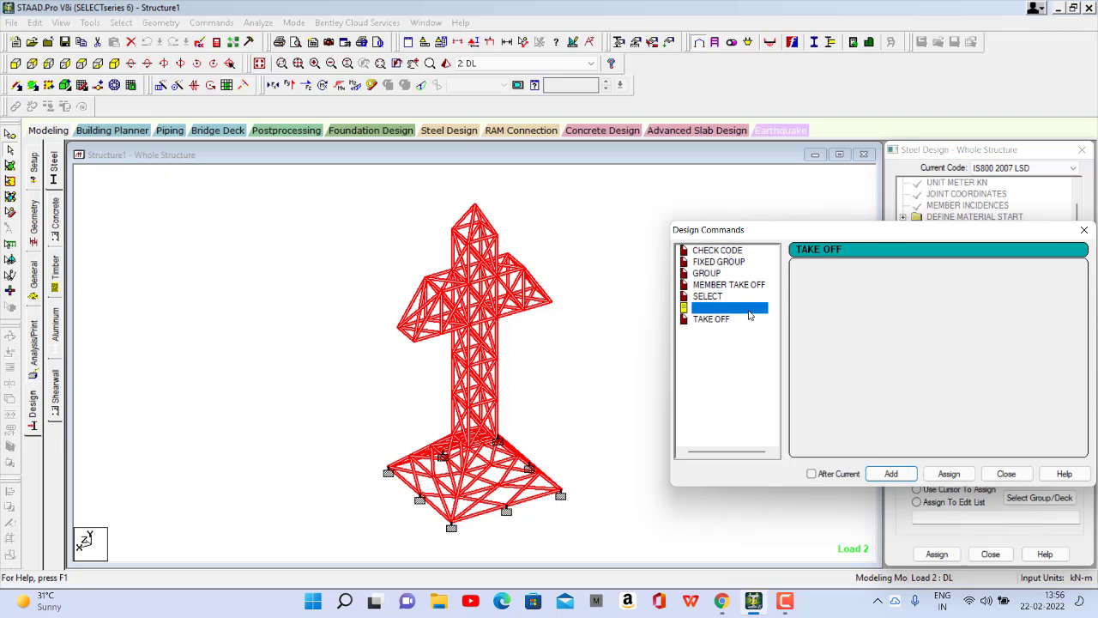
left_click(888, 476)
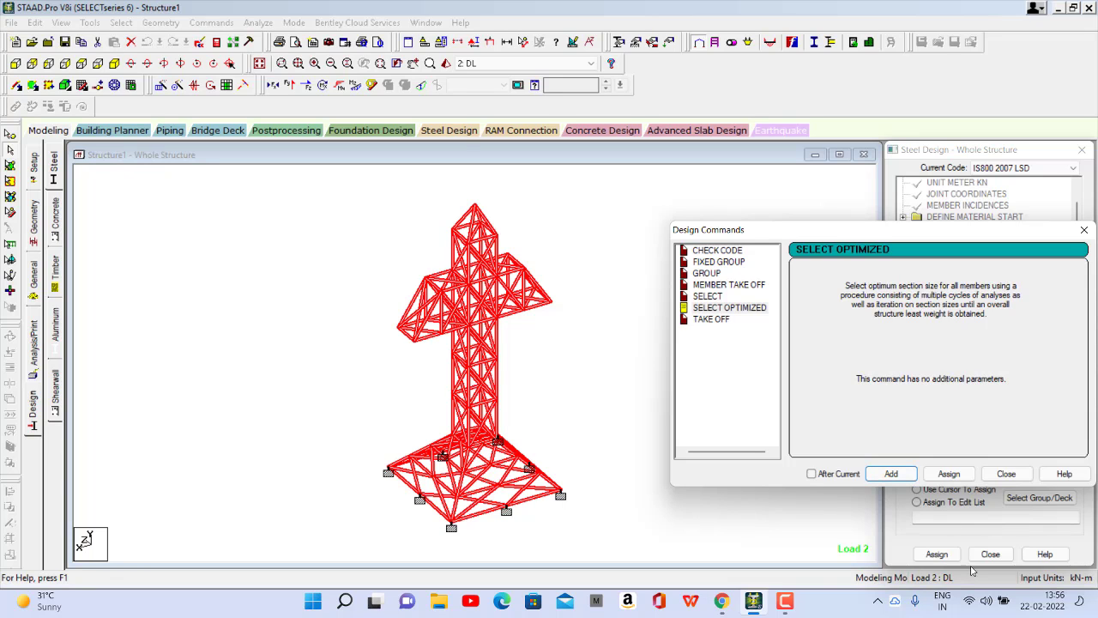
left_click(1006, 474)
Step: Assign the unassigned CHECK CODE command under PARAMETER 2 to all tower members in the view
scroll(987, 328, "down", 6)
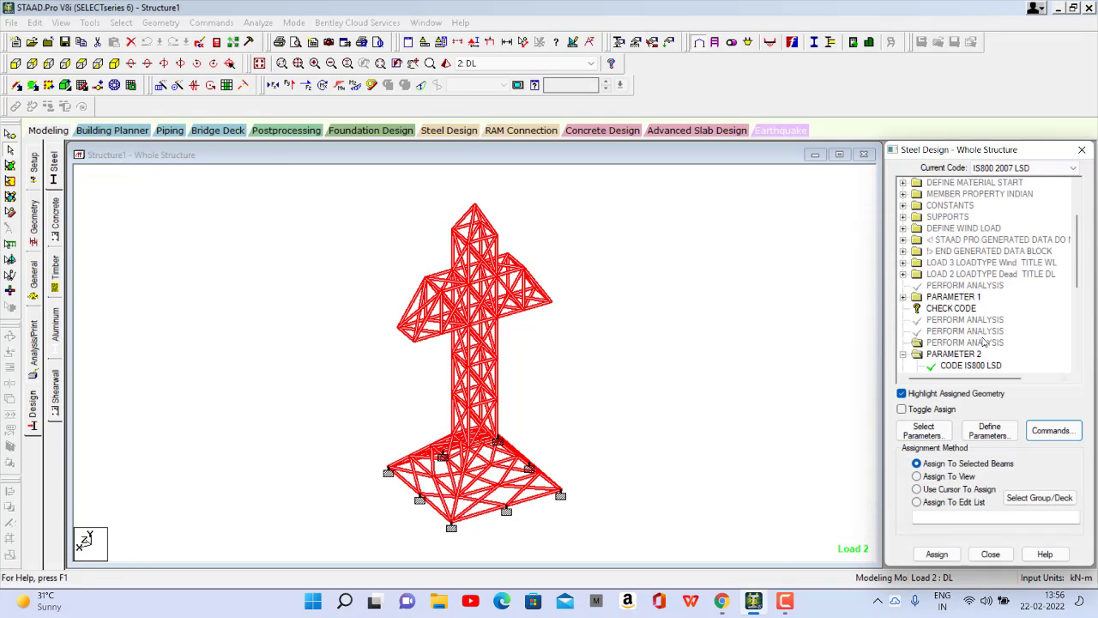
scroll(986, 328, "down", 2)
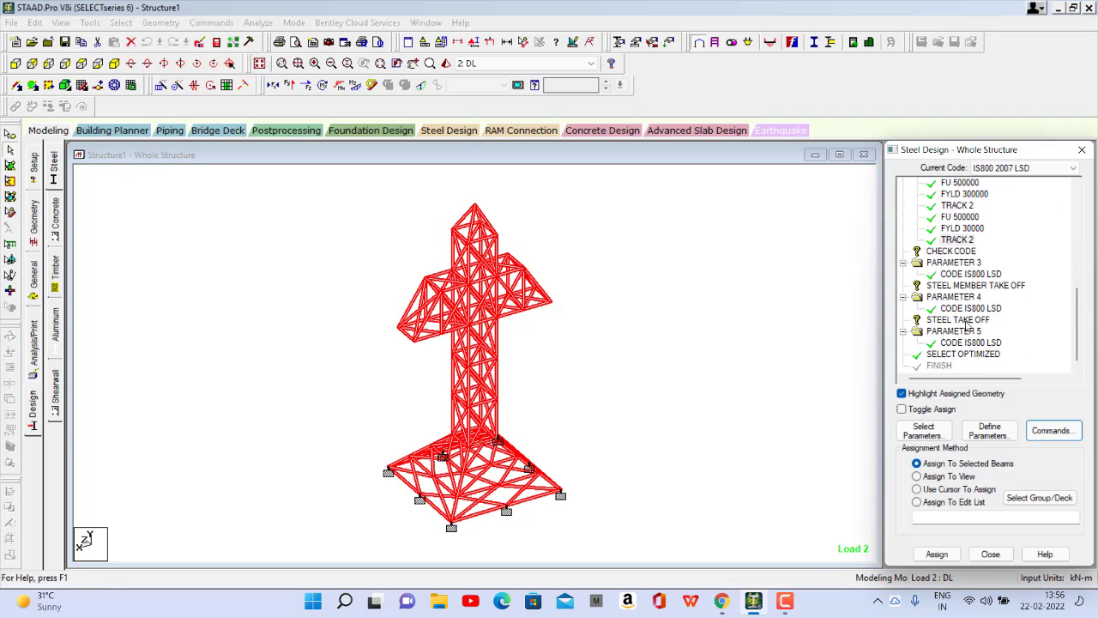
left_click(923, 252)
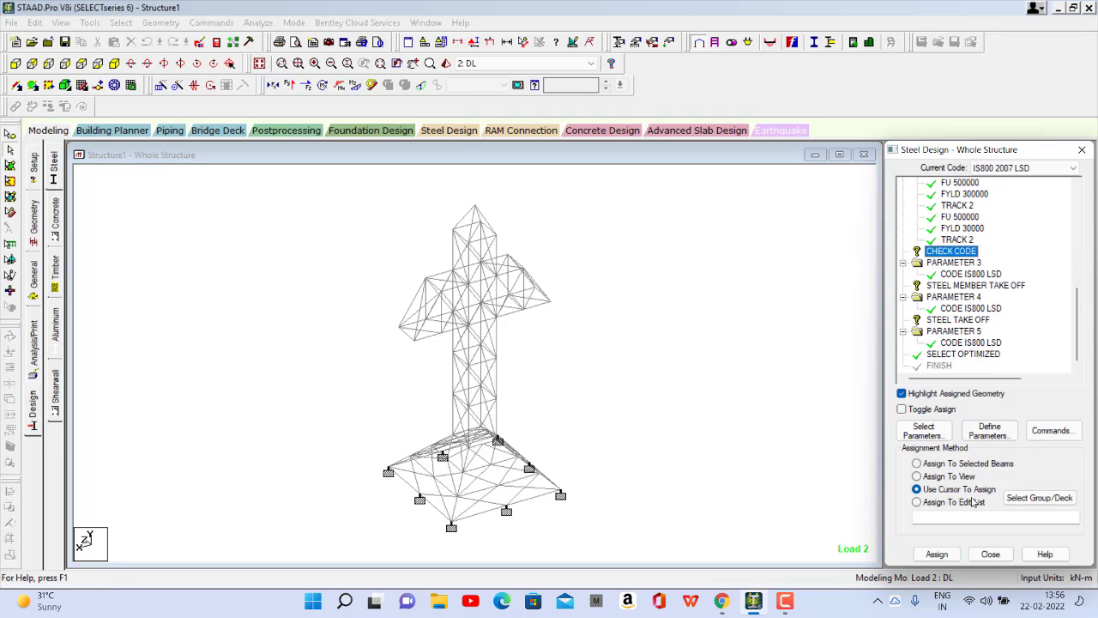
left_click(917, 477)
left_click(936, 554)
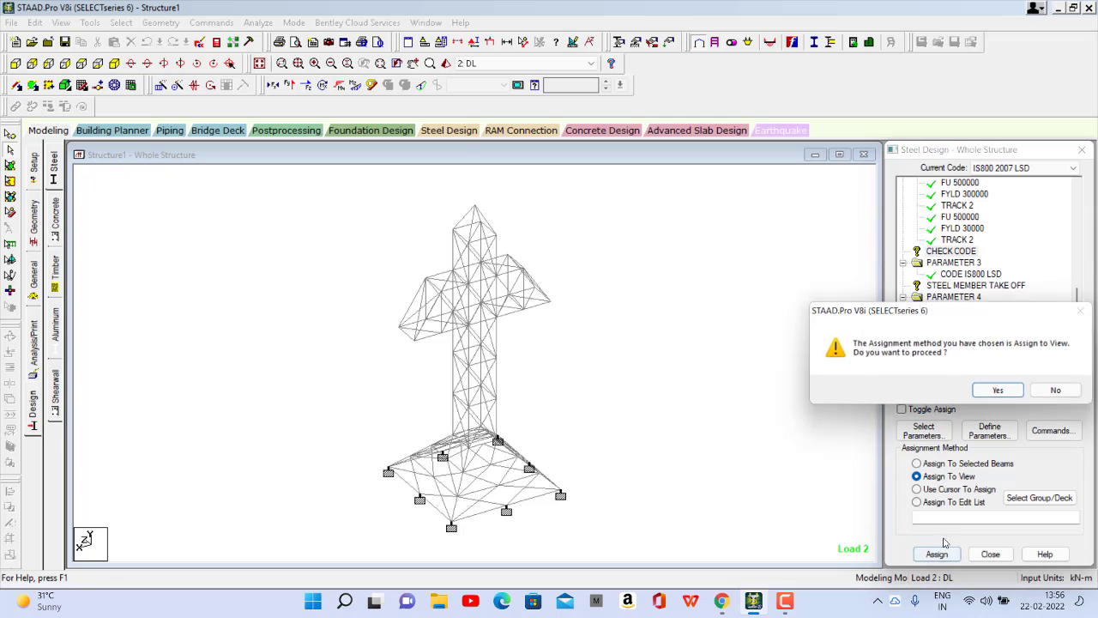
left_click(998, 392)
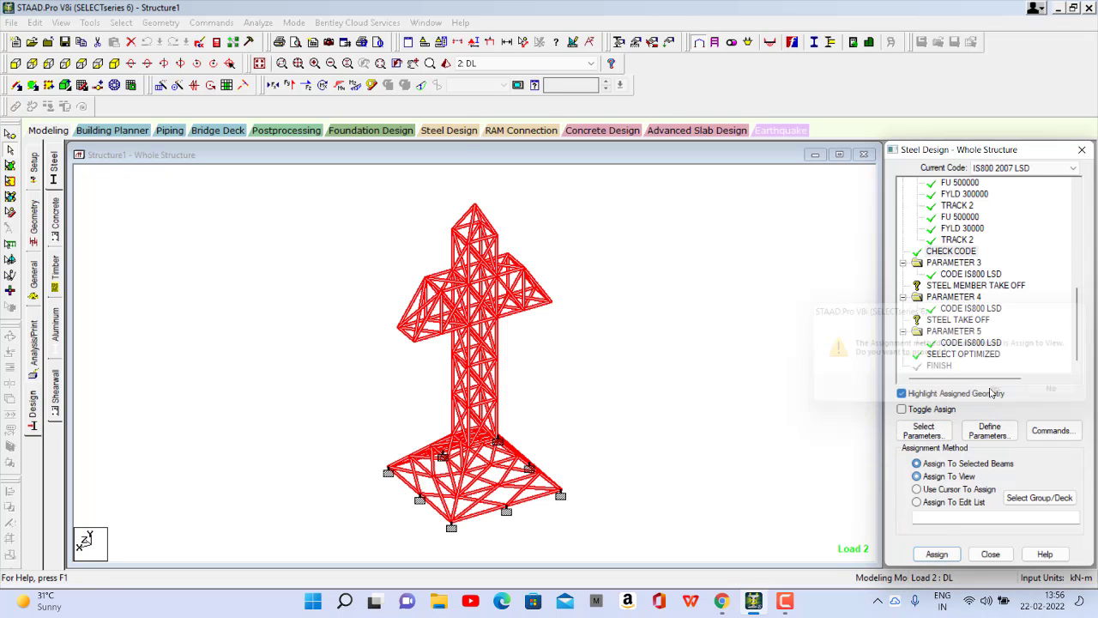
Step: Assign the STEEL MEMBER TAKE OFF command to all tower members in the view
left_click(935, 287)
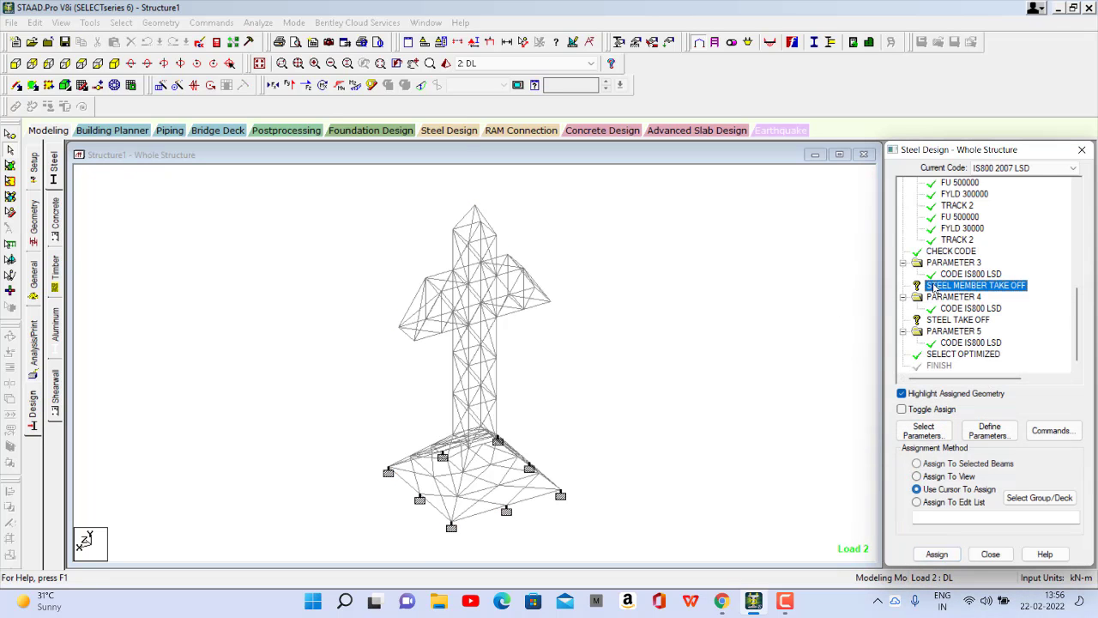
left_click(917, 476)
left_click(936, 555)
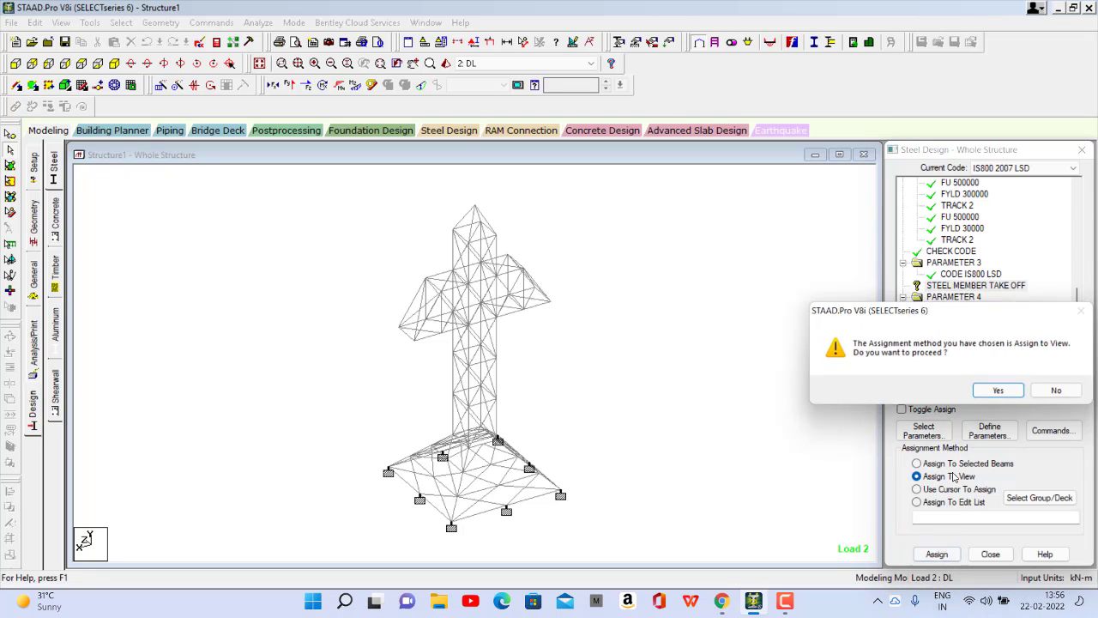
left_click(999, 391)
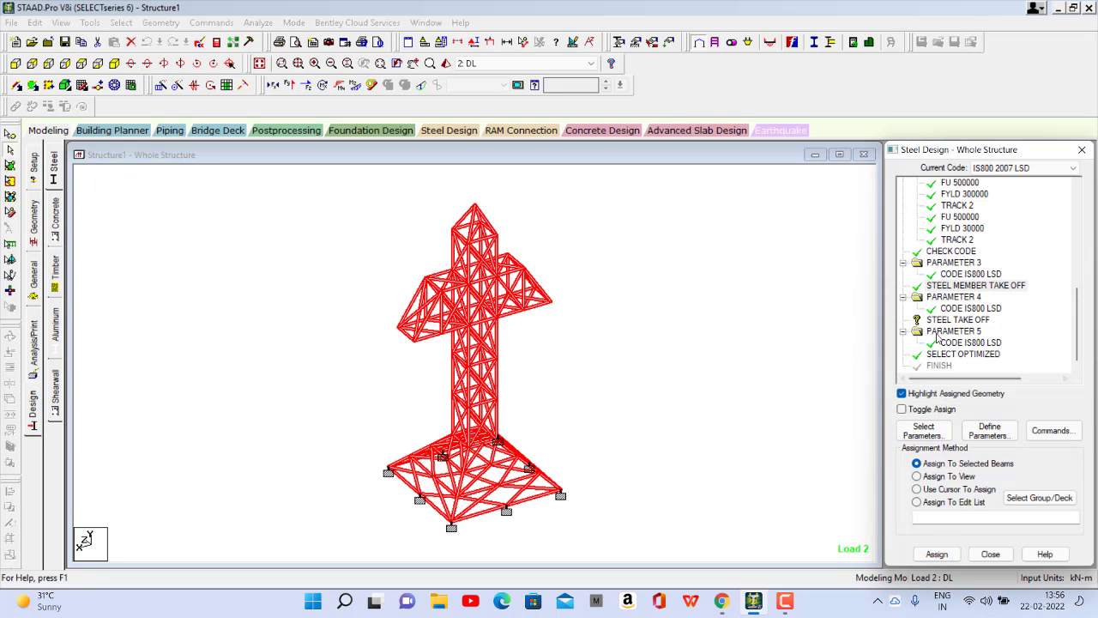
Step: Assign the STEEL TAKE OFF command to all tower members in the view
left_click(952, 319)
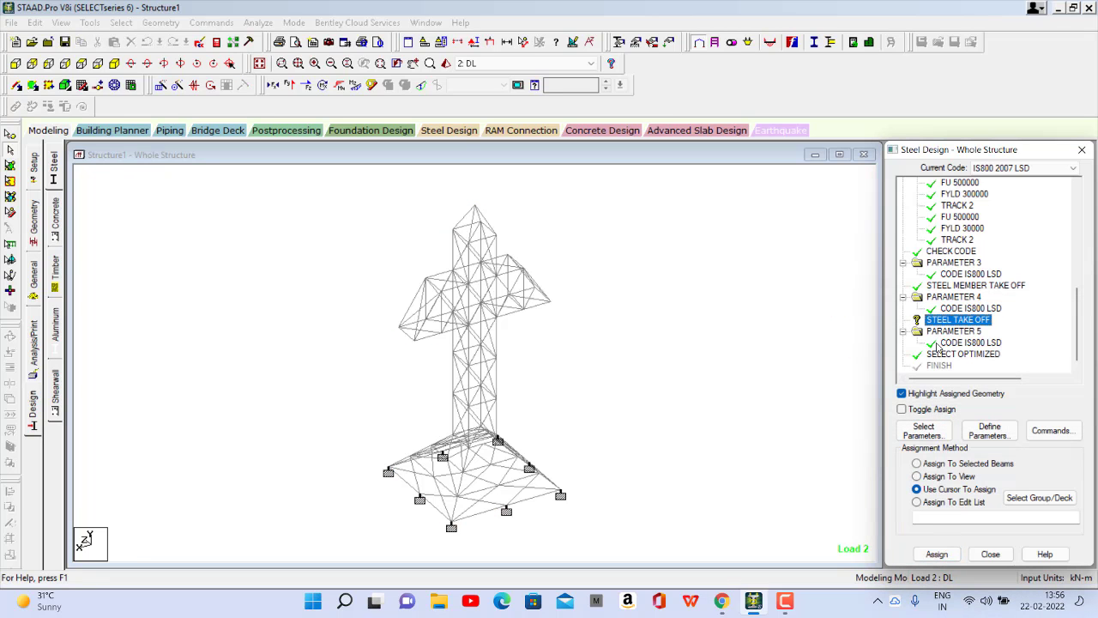
left_click(918, 476)
left_click(936, 554)
left_click(1000, 390)
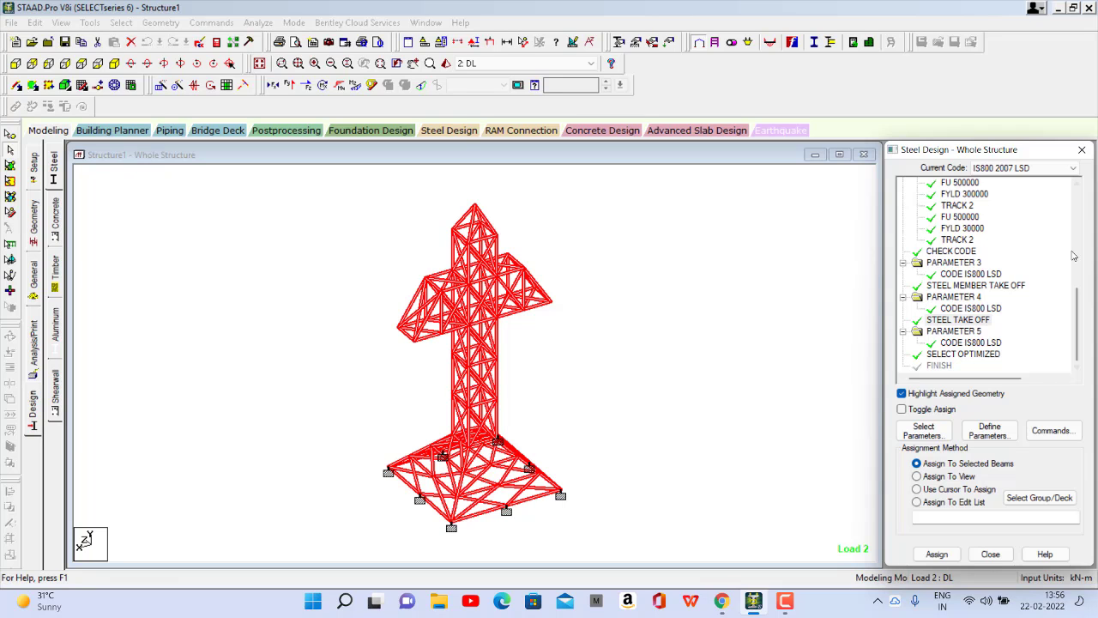
Step: Add a Perform Analysis command with the No Print option after the steel design commands
left_click(35, 348)
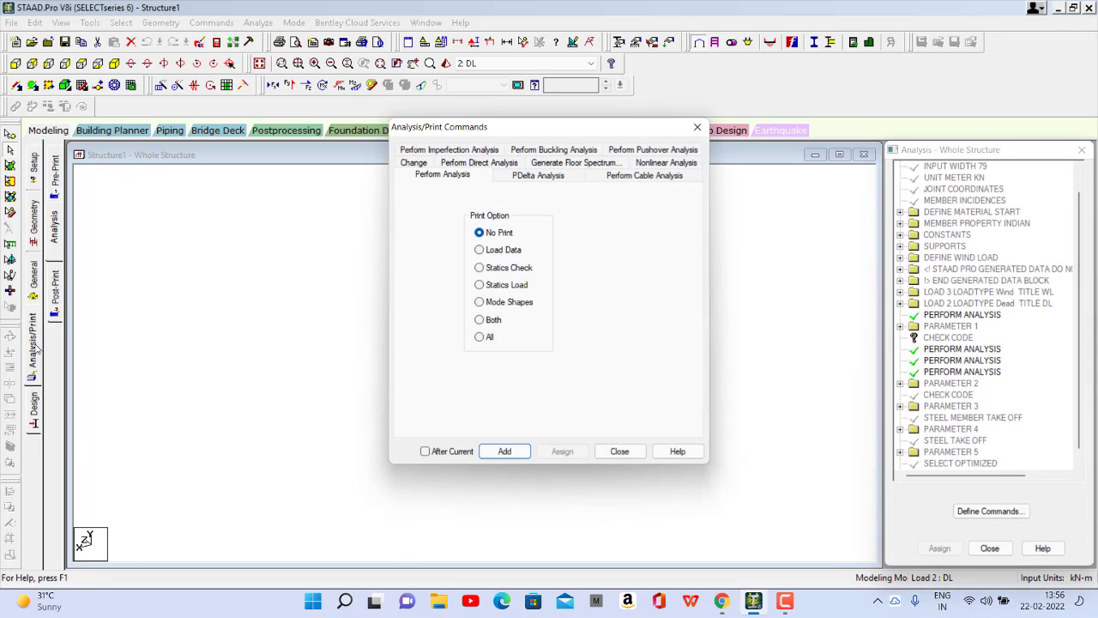
left_click(519, 450)
left_click(618, 451)
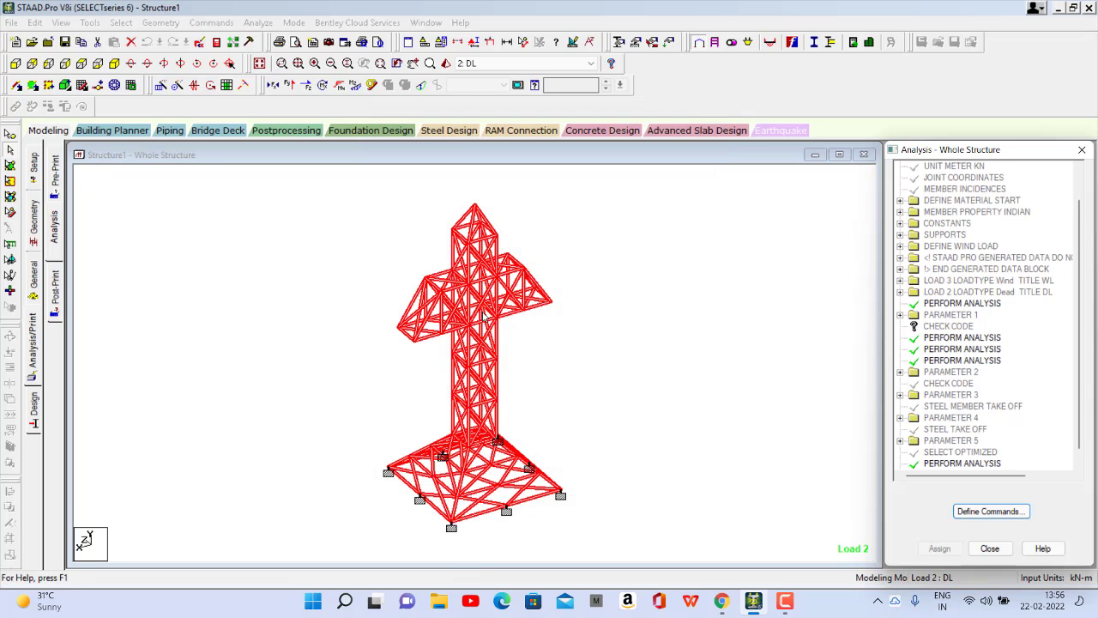
Step: Save the modified structure, run the analysis and design, and stay in modeling mode
left_click(257, 22)
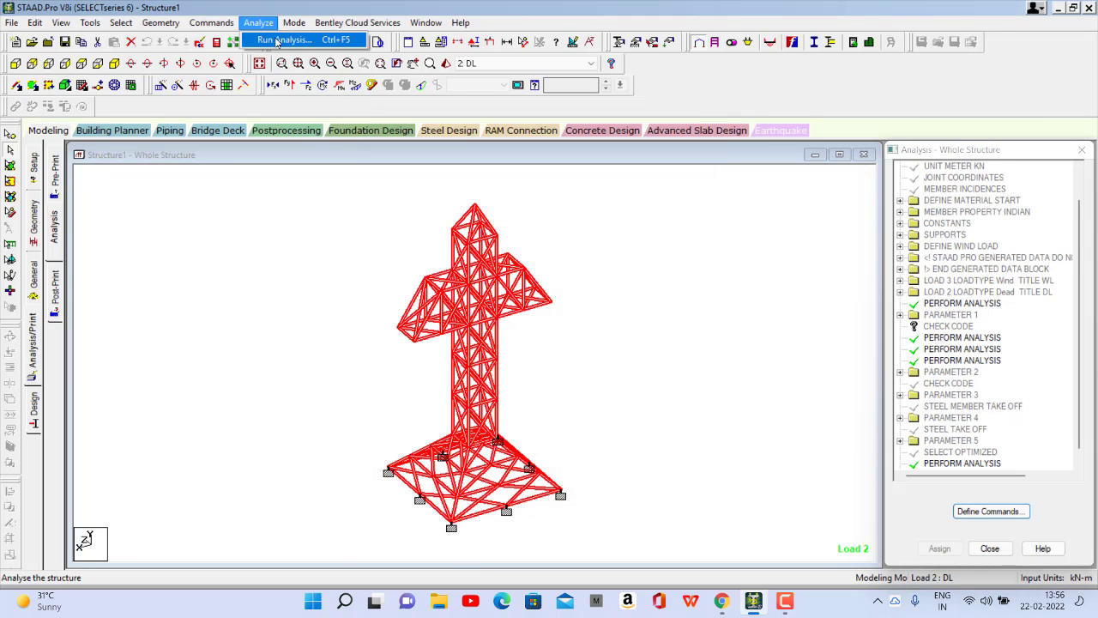
left_click(273, 37)
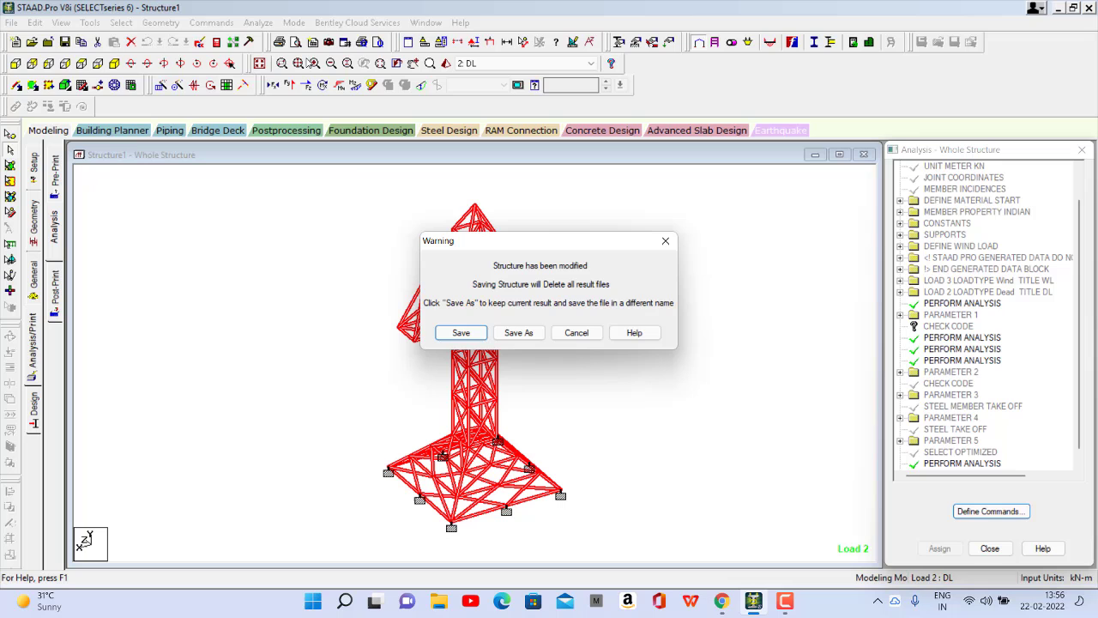
left_click(463, 335)
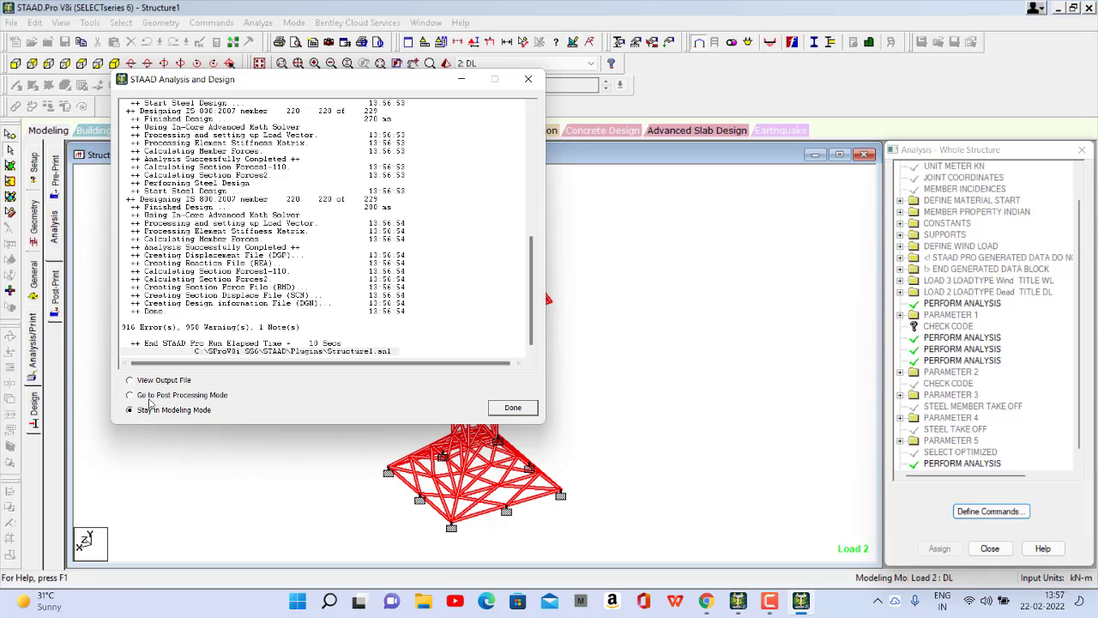
left_click(514, 413)
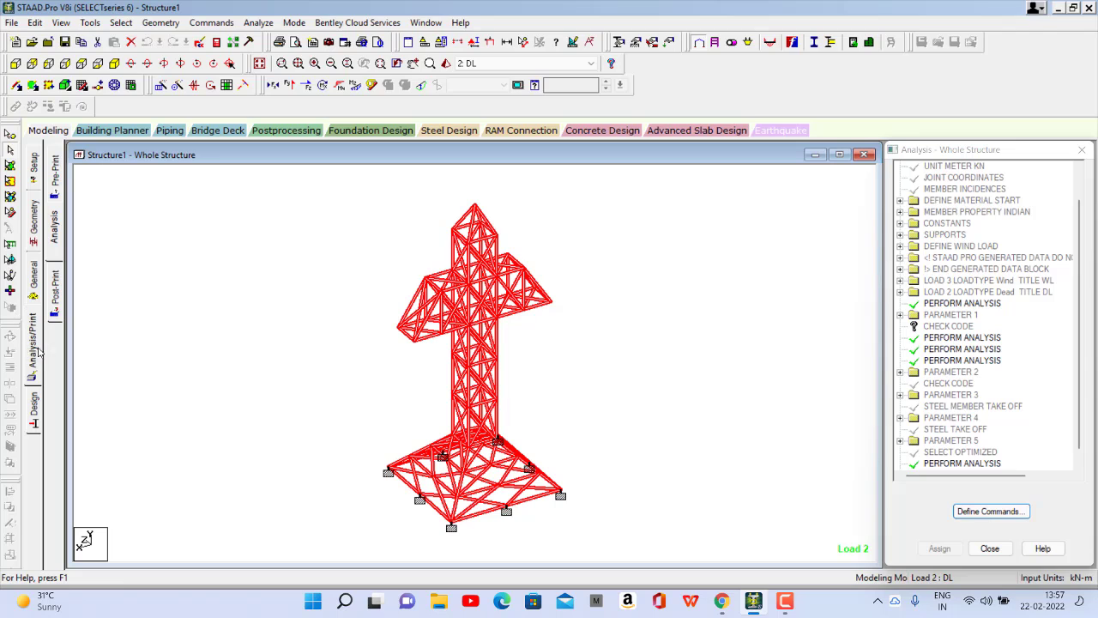
left_click(785, 602)
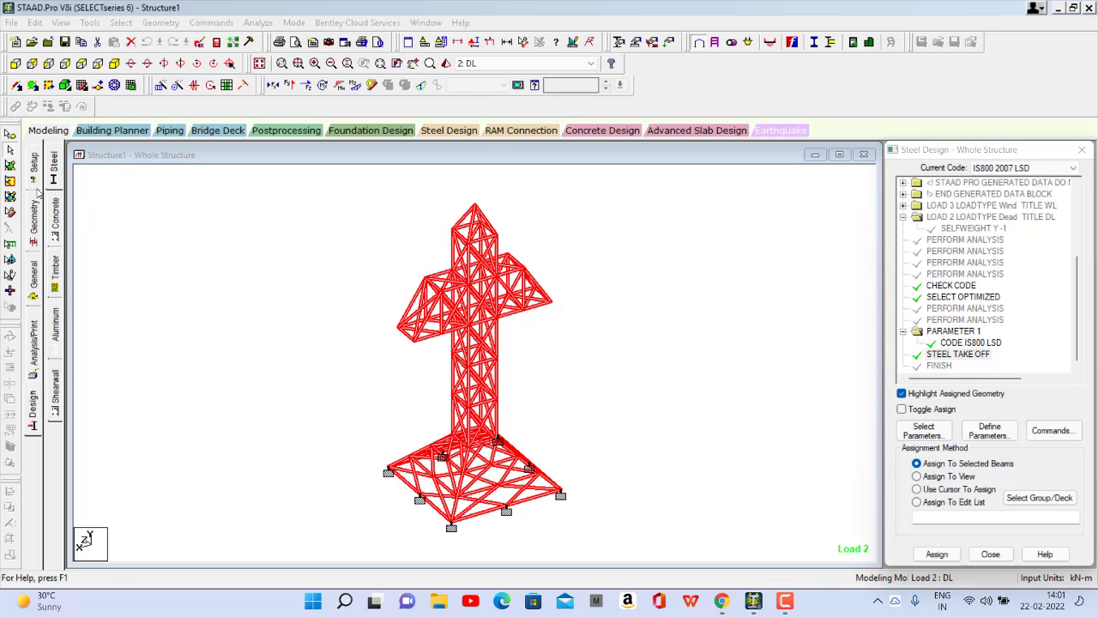
Step: Add another Perform Analysis command with No Print after the STEEL TAKE OFF command
left_click(31, 347)
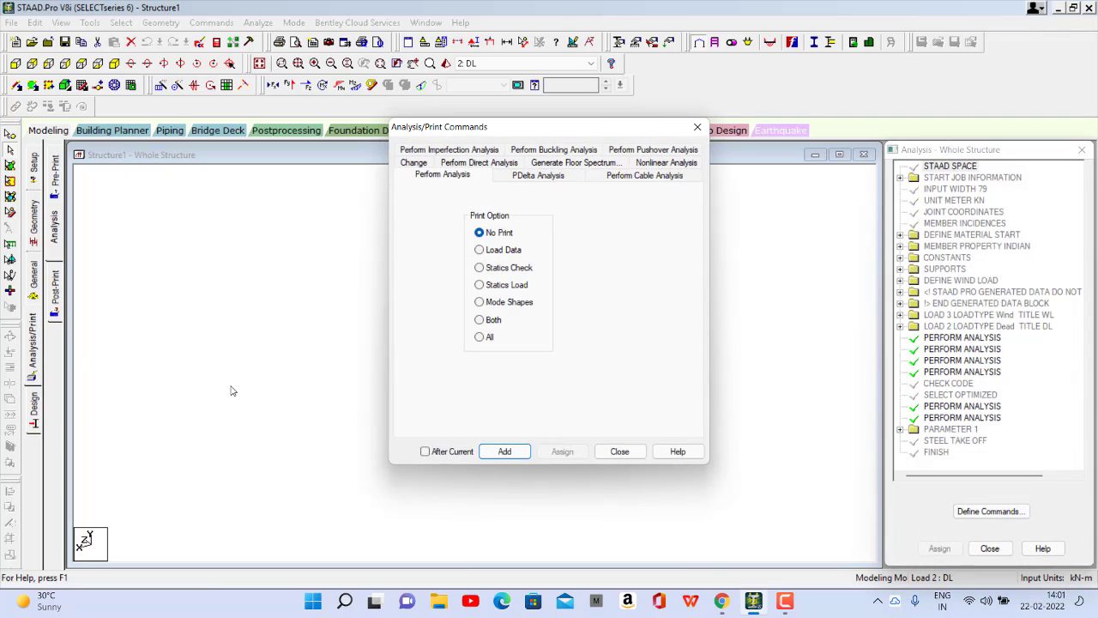
left_click(503, 450)
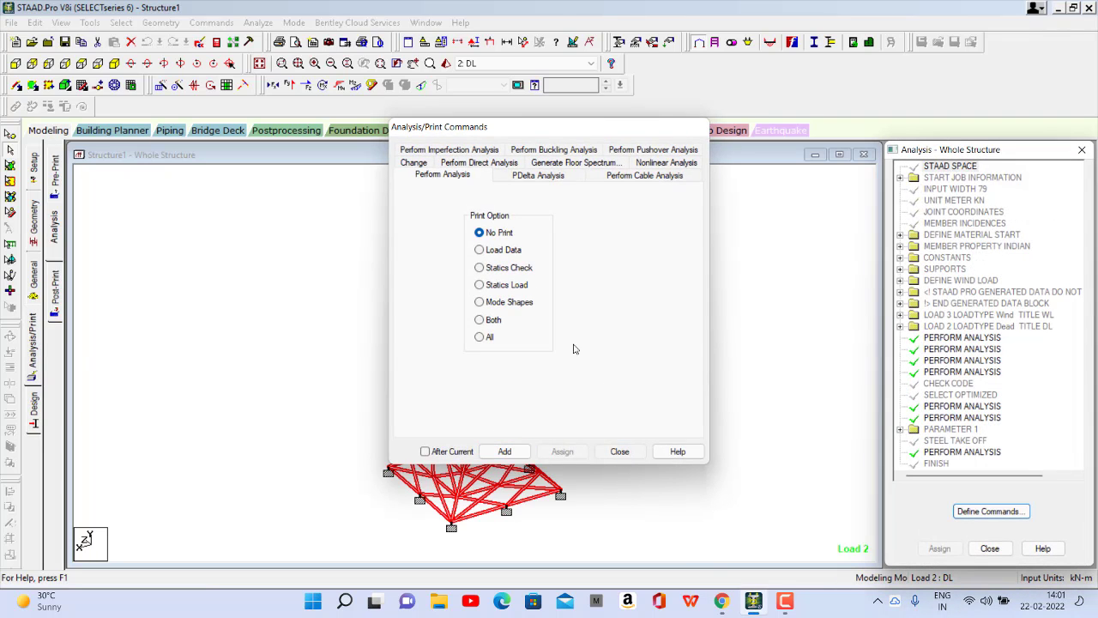
left_click(620, 451)
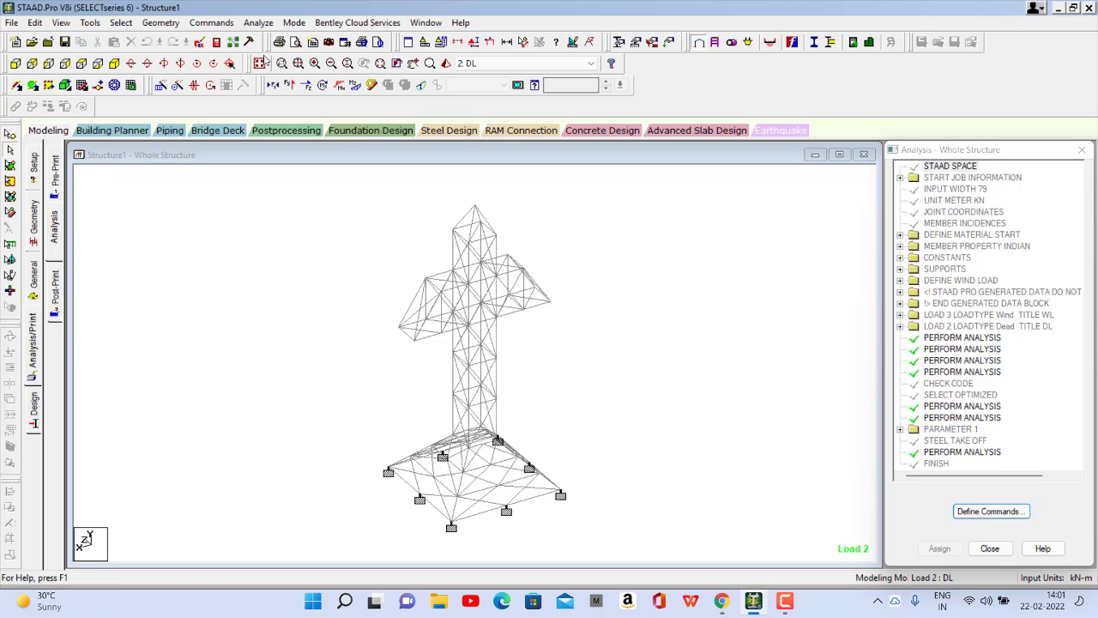
Step: Save the structure, run the analysis, and go to post processing mode for the results
left_click(260, 23)
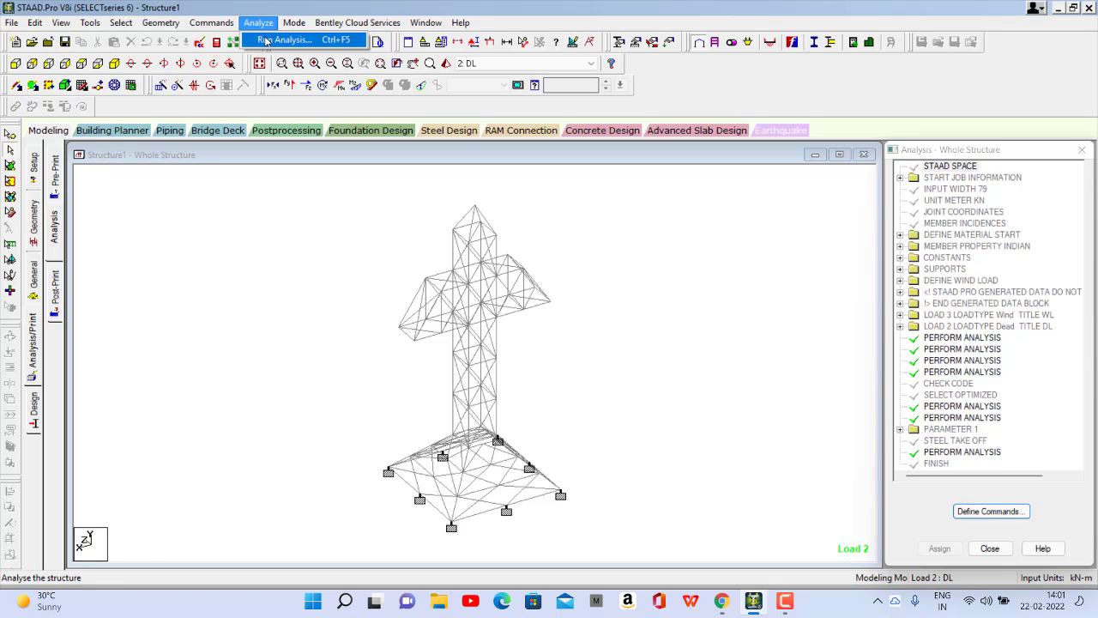
left_click(273, 36)
left_click(455, 336)
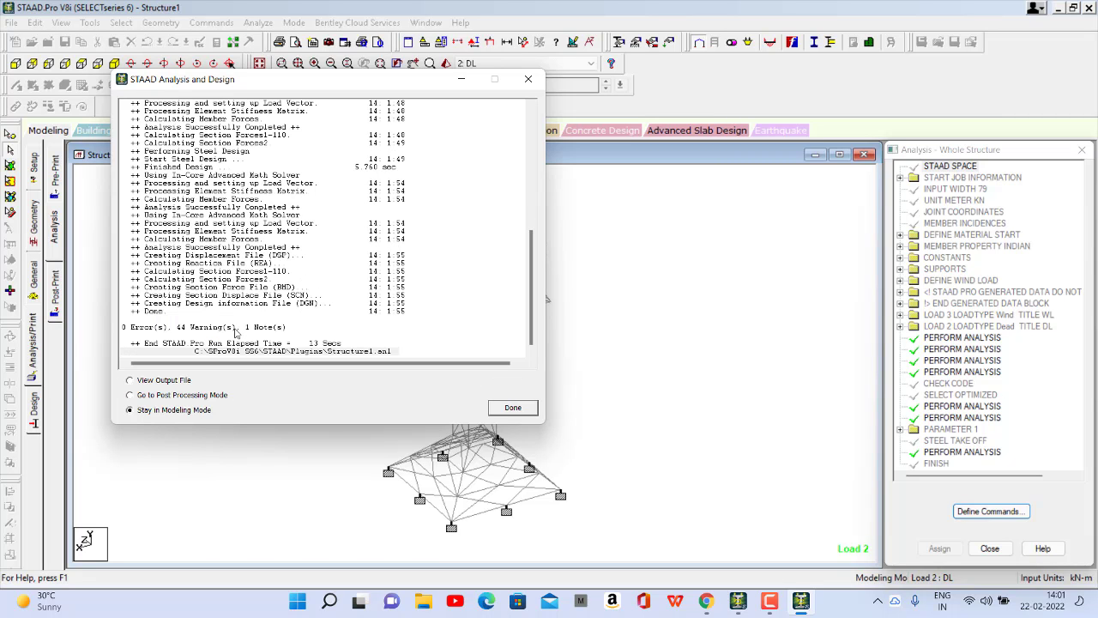
left_click(153, 399)
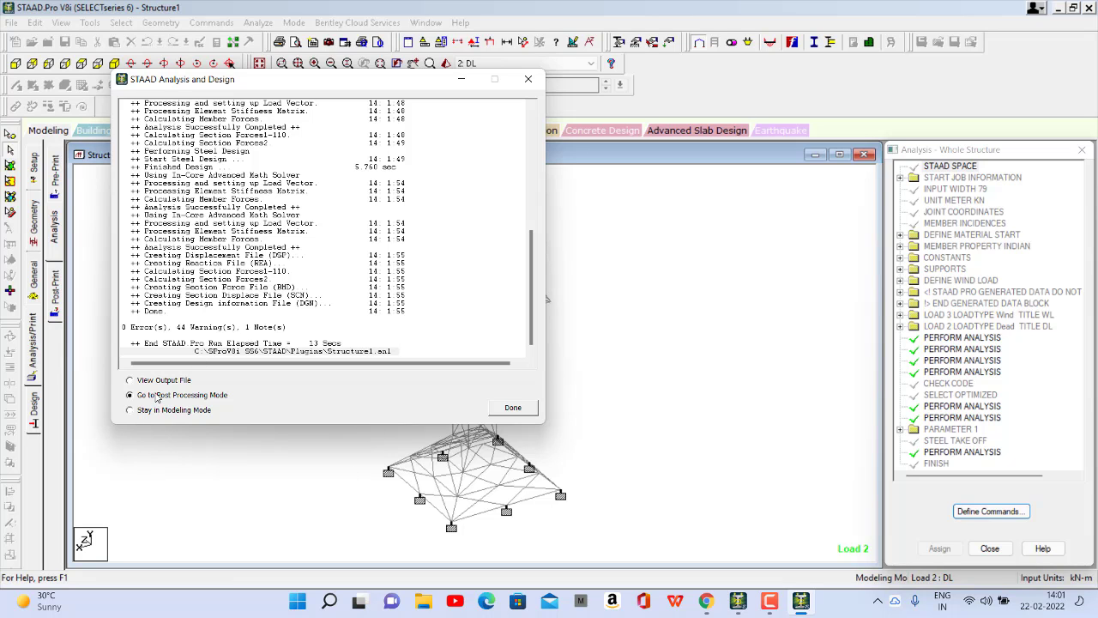
left_click(528, 412)
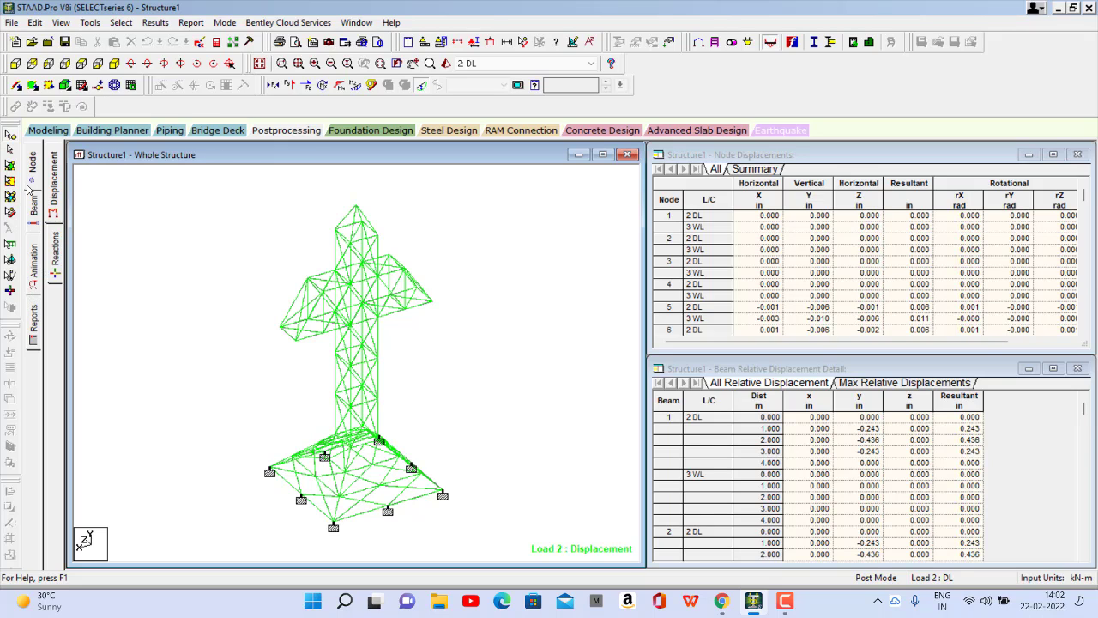
Step: Return to modeling mode and examine the steel design parameters and the list of available design commands
left_click(48, 130)
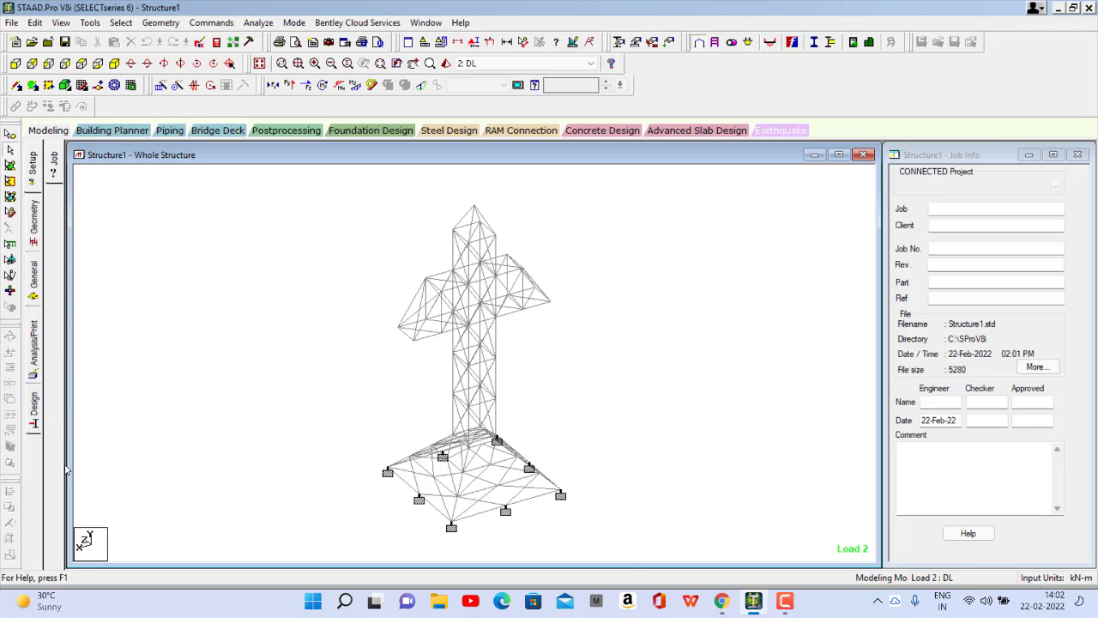
left_click(33, 417)
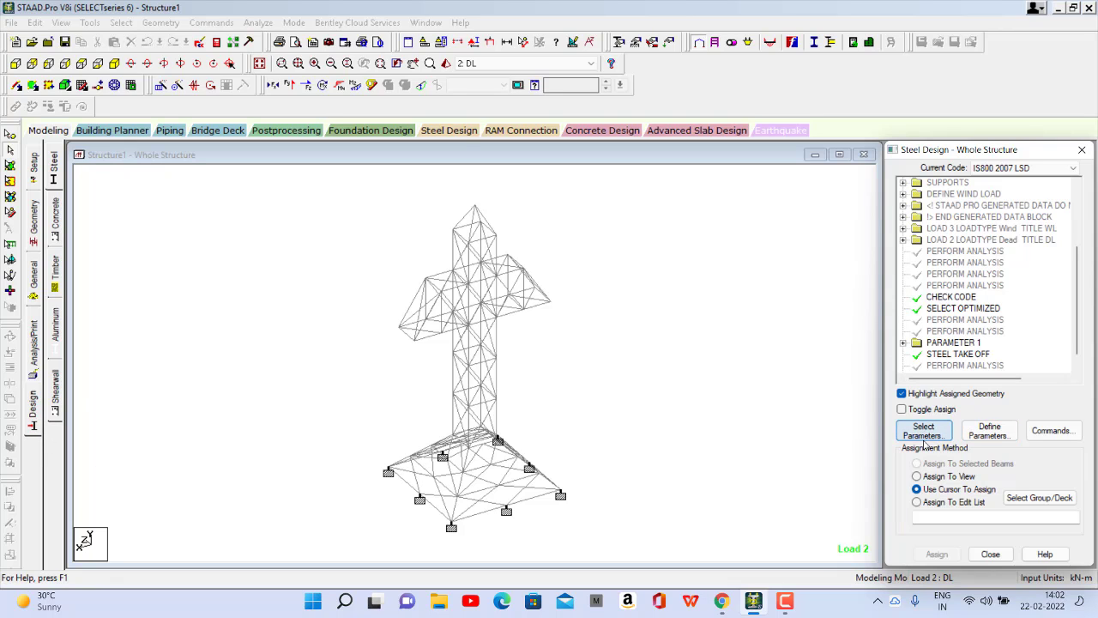
left_click(1051, 430)
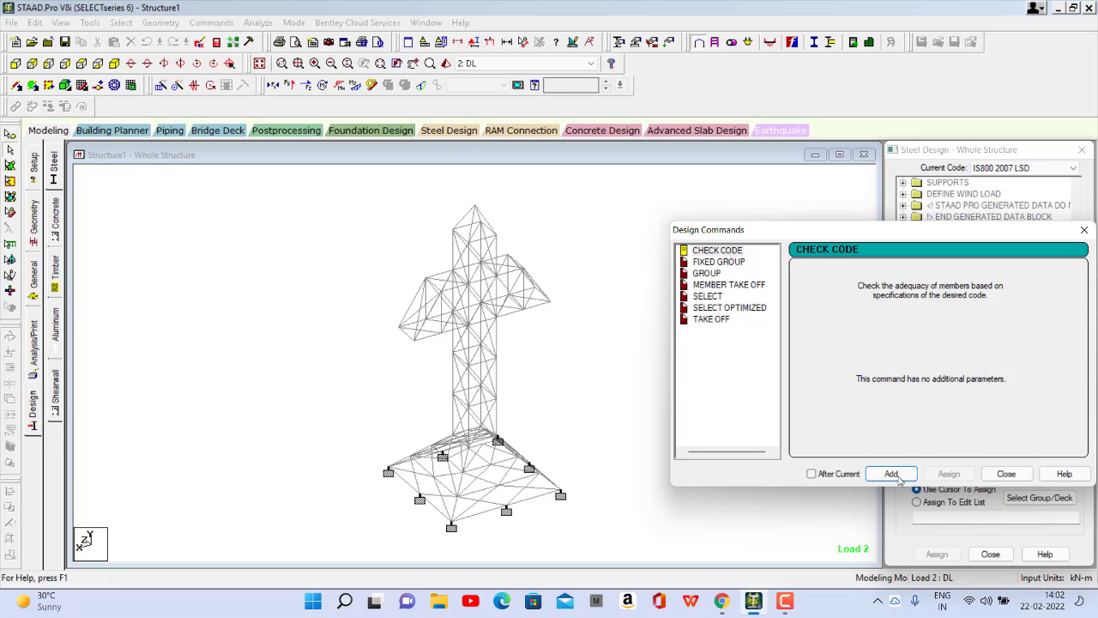
left_click(1006, 473)
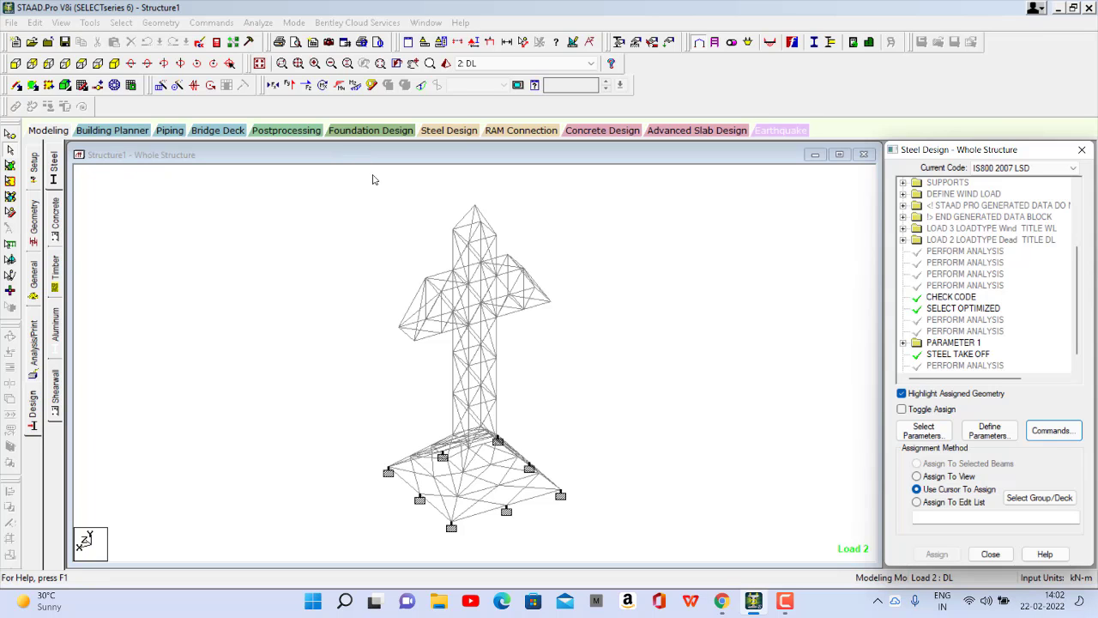
left_click(786, 601)
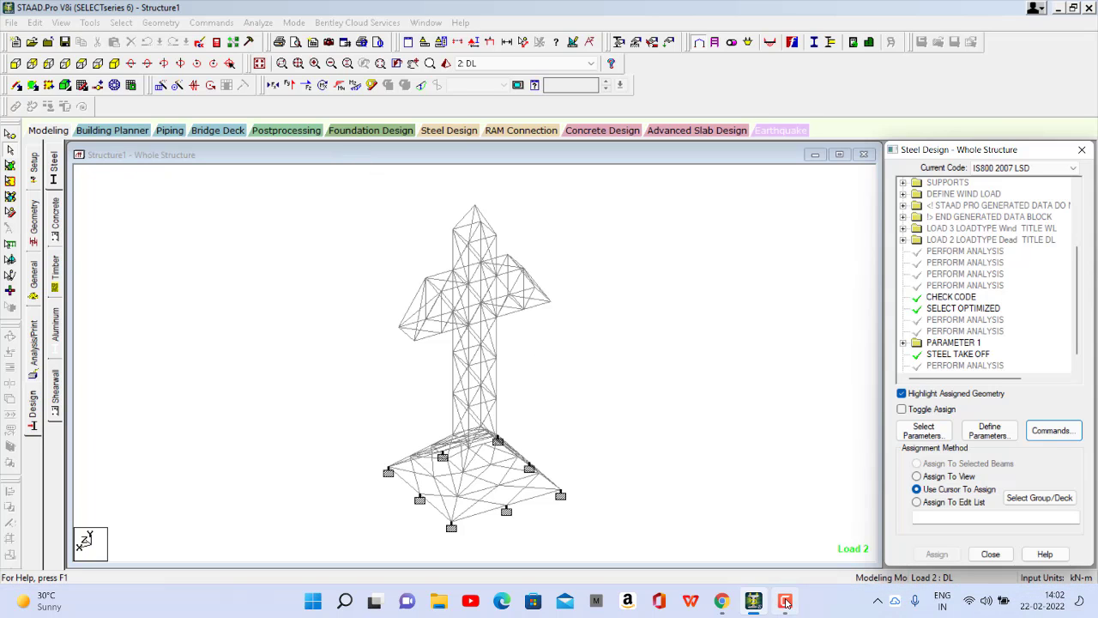